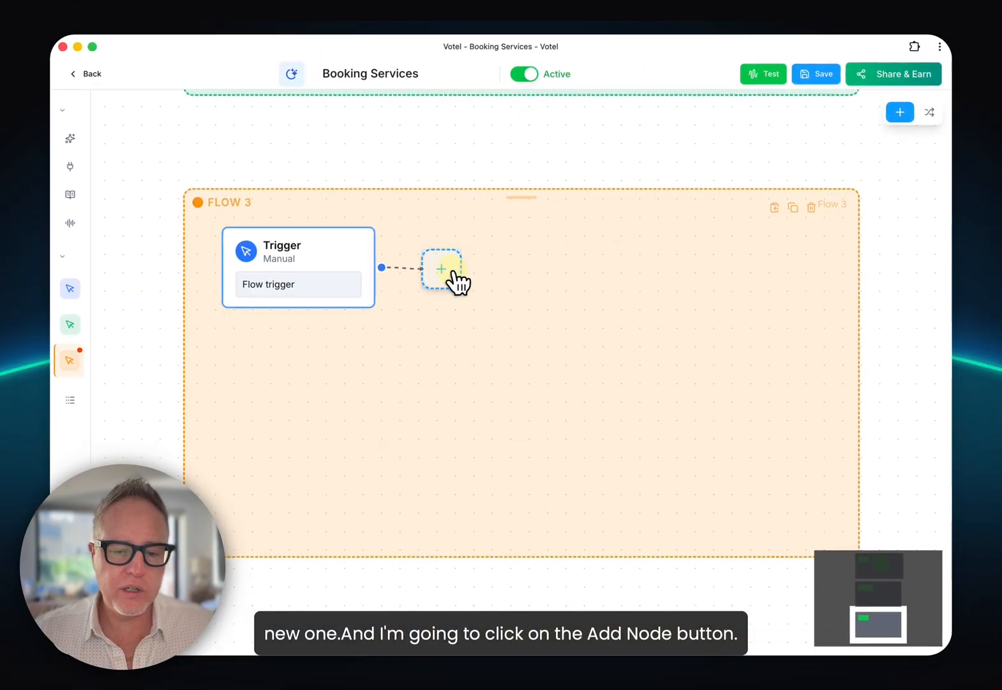
Step: Add a Classifier node after the Flow 3 trigger and open its settings
left_click(450, 269)
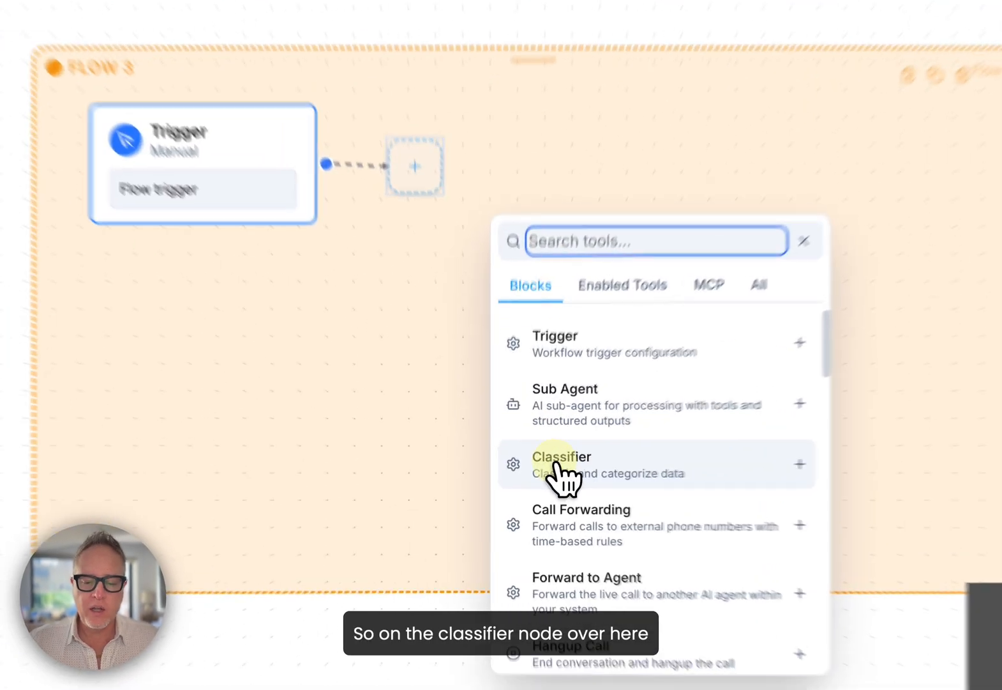
left_click(544, 471)
left_click(429, 244)
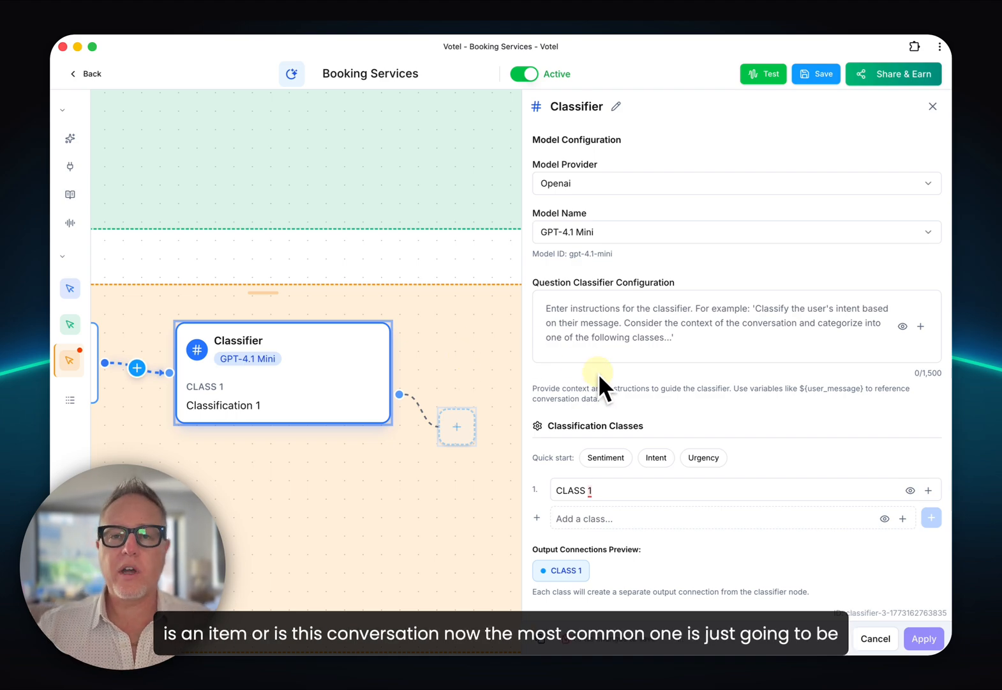
Step: Load the classifier's Sentiment quick-start preset and replace it with the Intent preset's instructions and classes
left_click(607, 458)
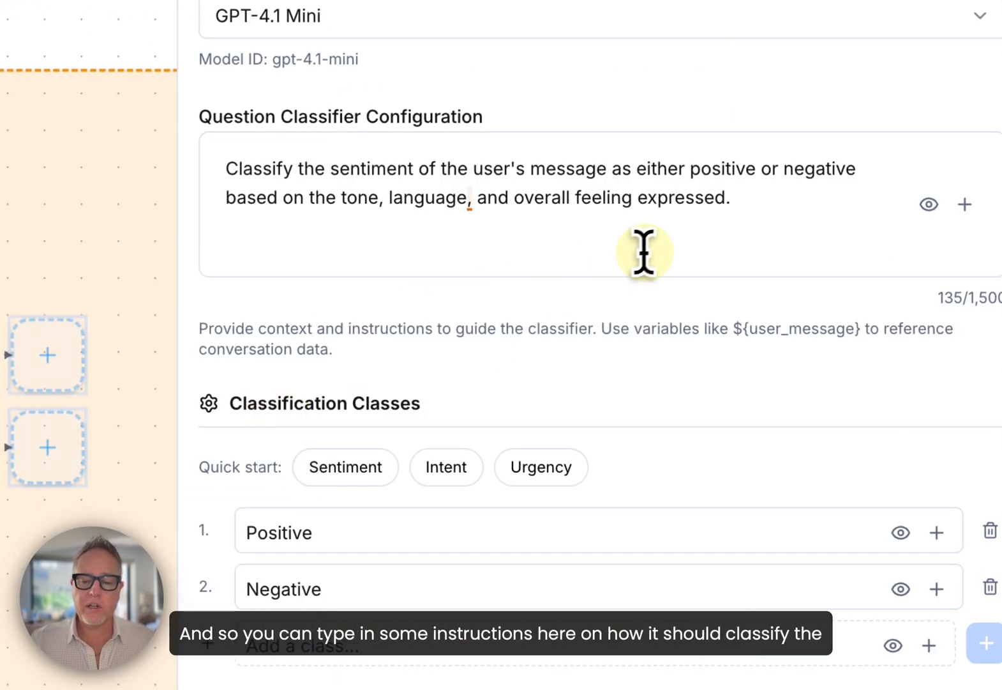
left_click(728, 217)
left_click_drag(532, 321, 206, 285)
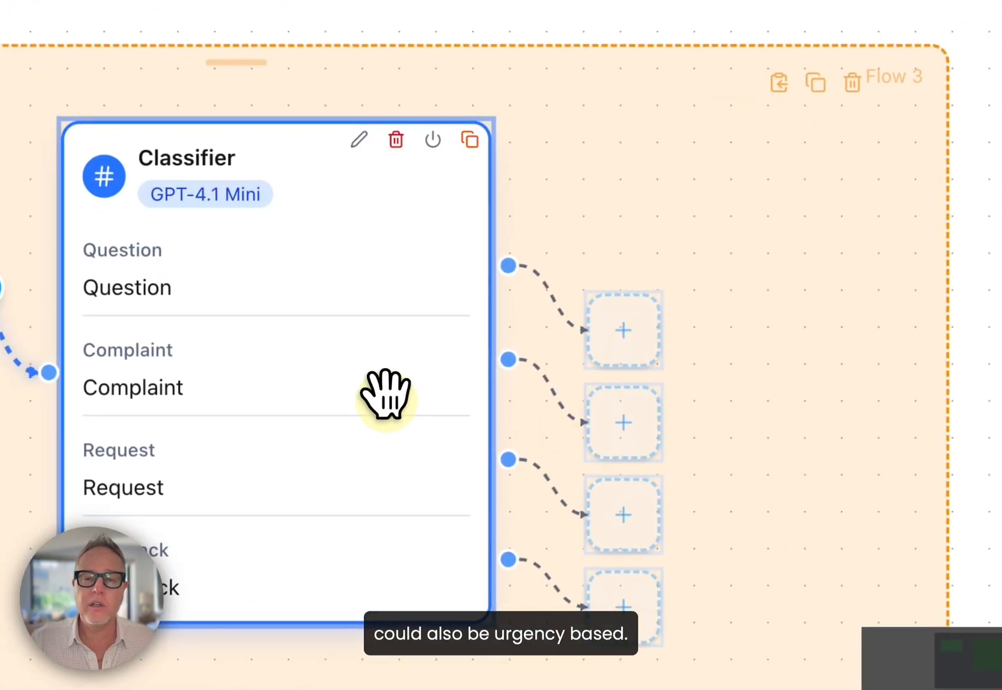
Step: Reopen the Classifier node's settings and look through the variables available for its instructions
left_click(383, 394)
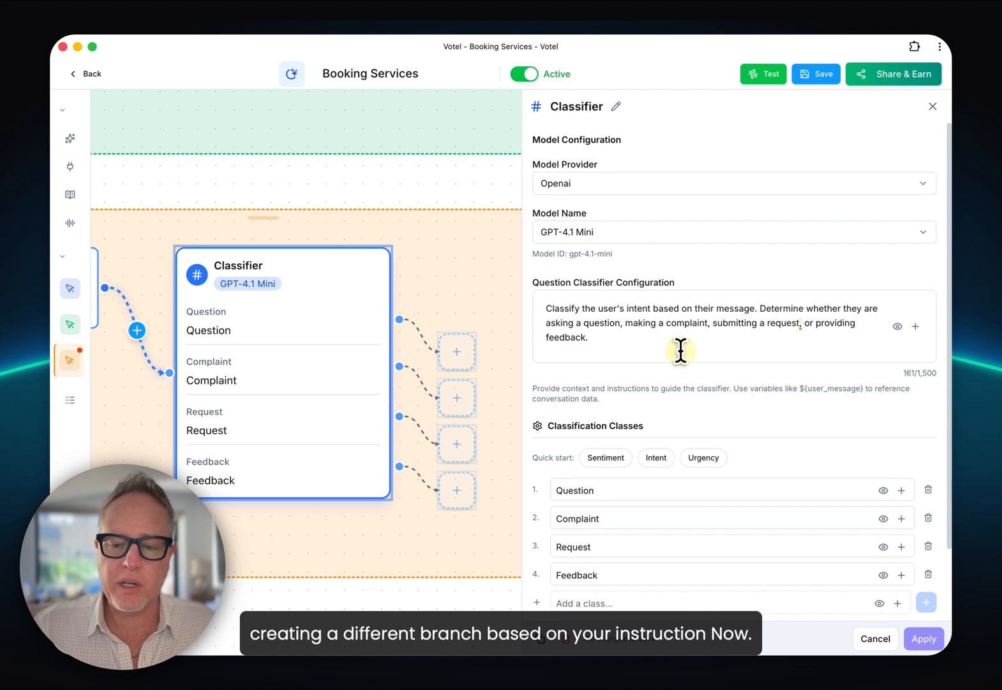
left_click(681, 350)
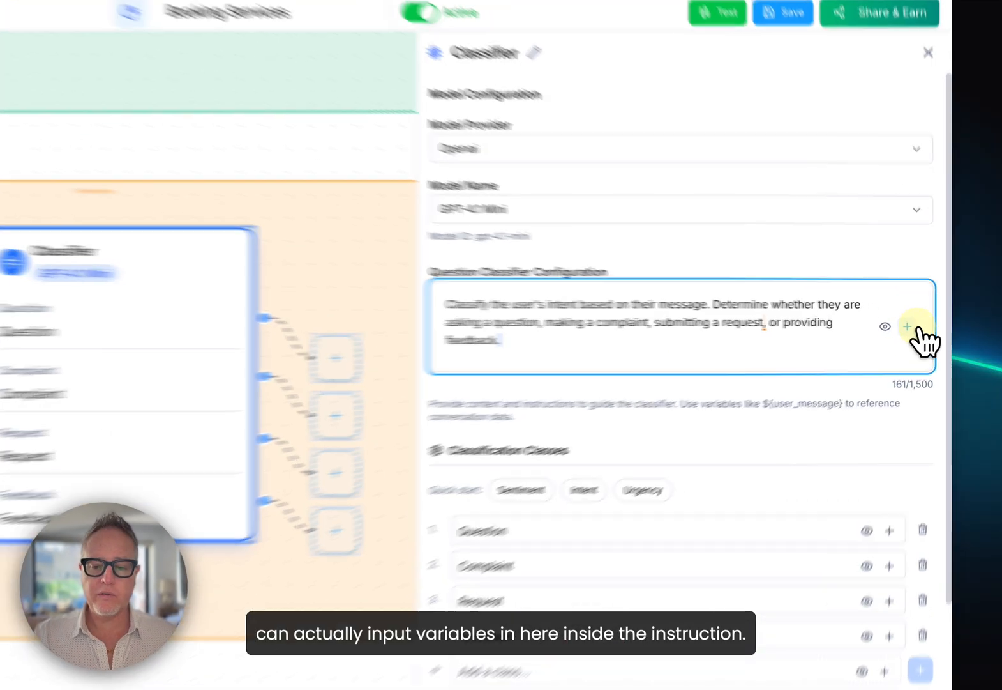
left_click(915, 326)
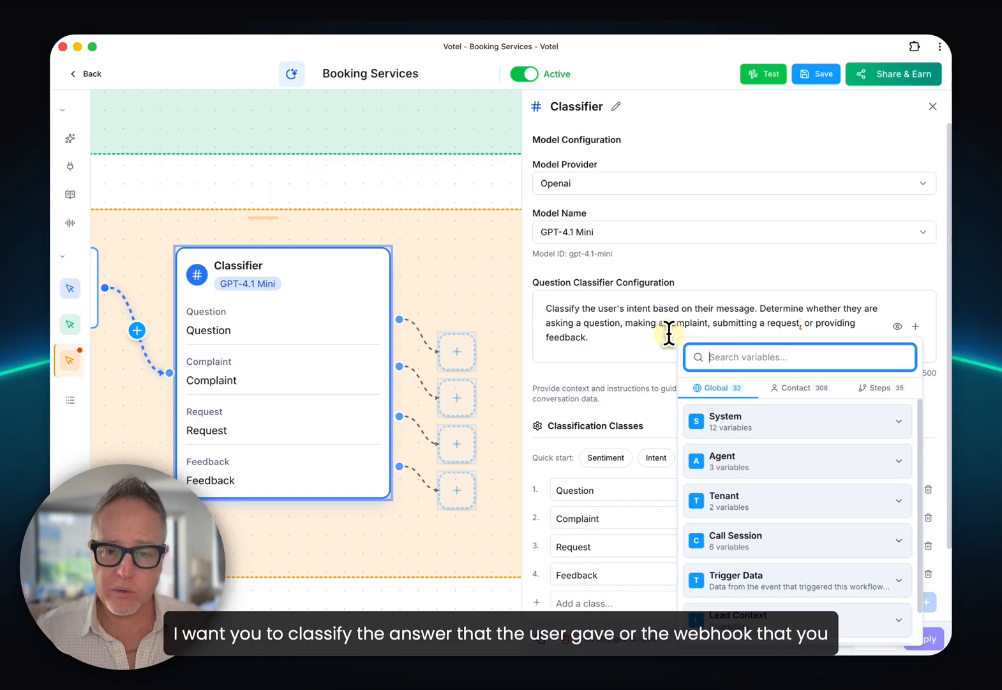
key("Escape")
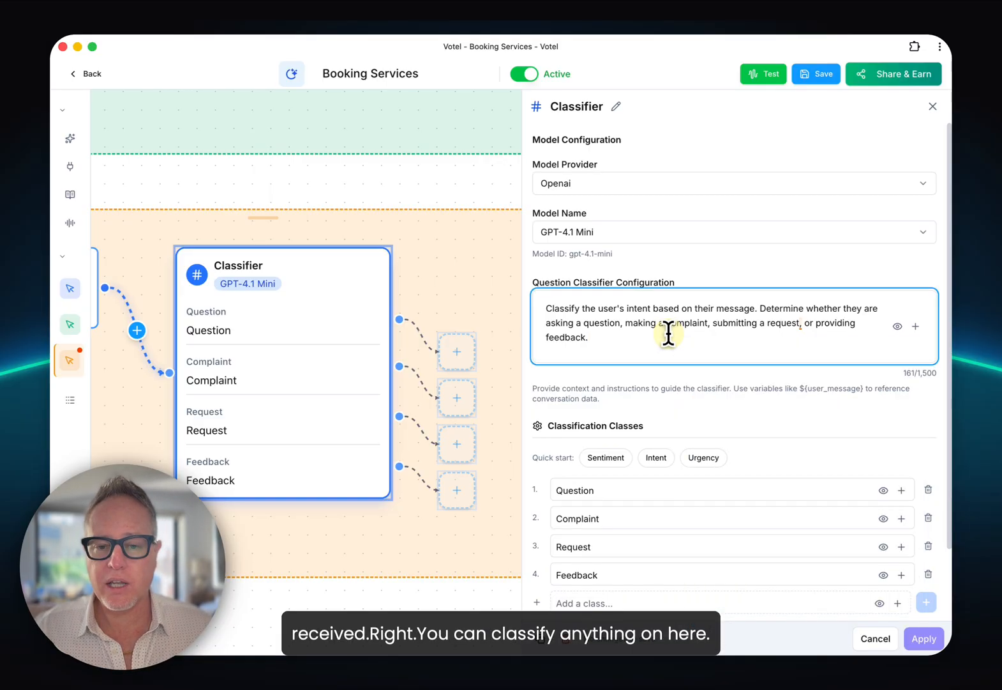
left_click(933, 107)
Step: Add a Call Forwarding node to the classifier's Question branch and open its settings
left_click(901, 112)
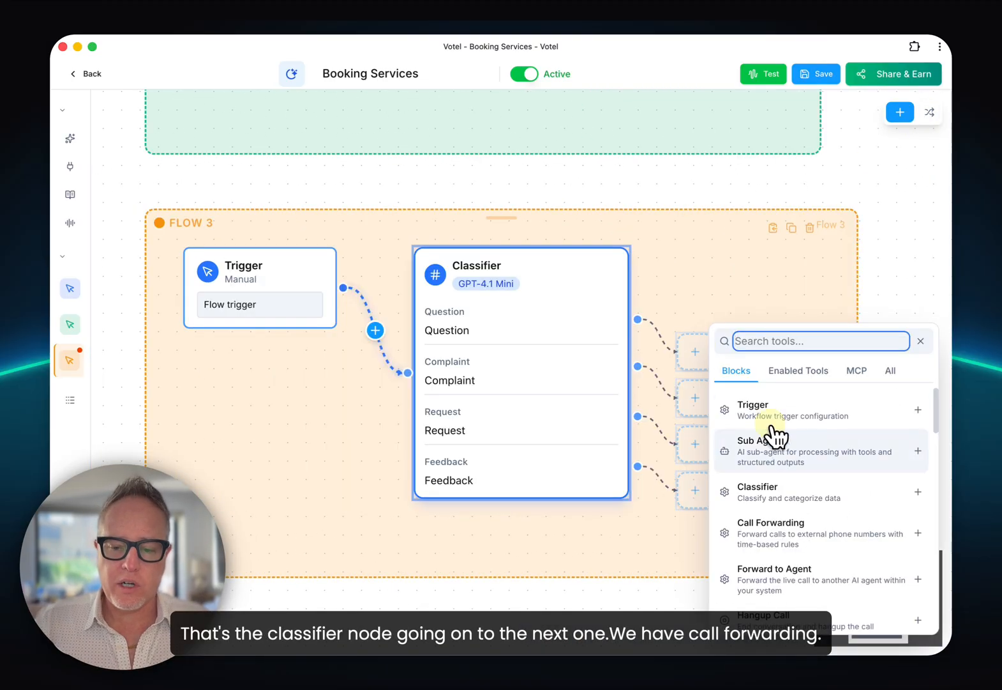
left_click(795, 529)
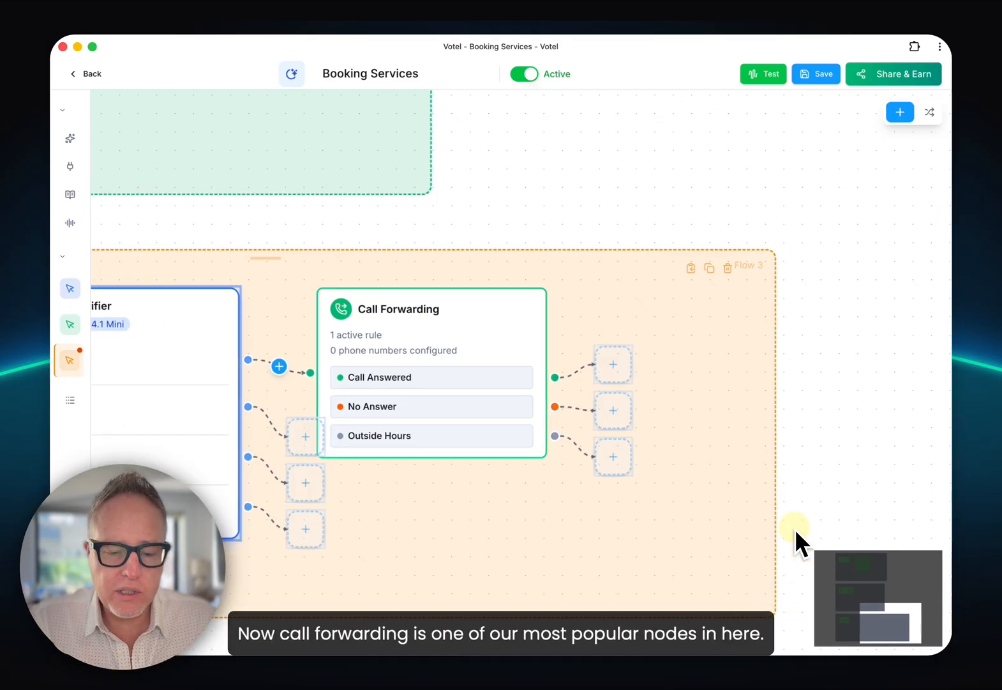
left_click(501, 362)
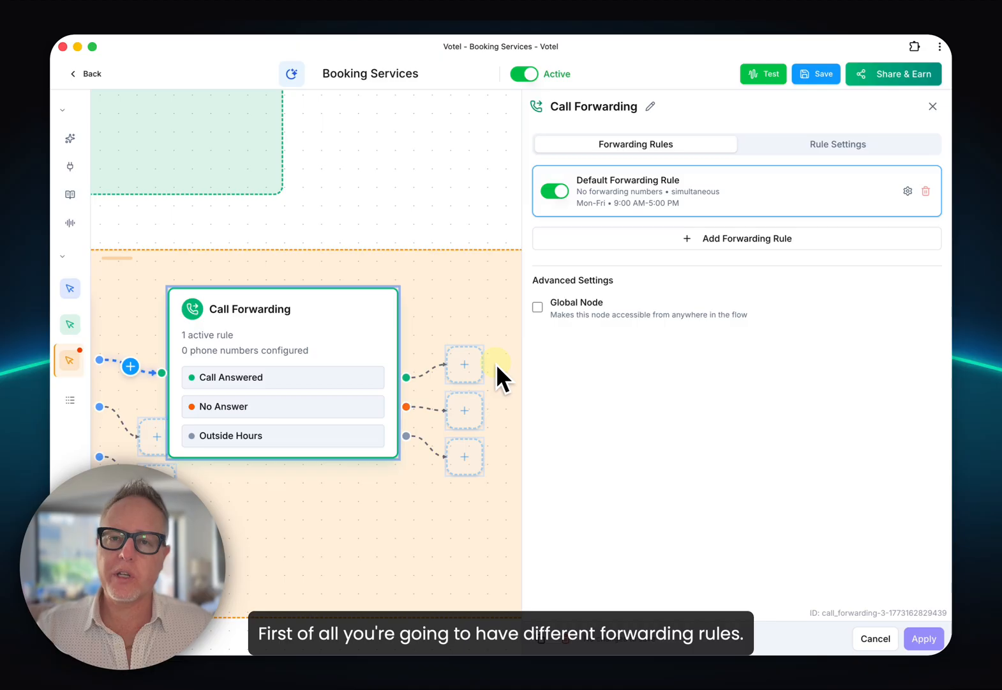
Step: Add a forwarding rule and review its schedule, forwarding mode, transfer type, spoken messages, ring timeout and confirm key settings
left_click(817, 186)
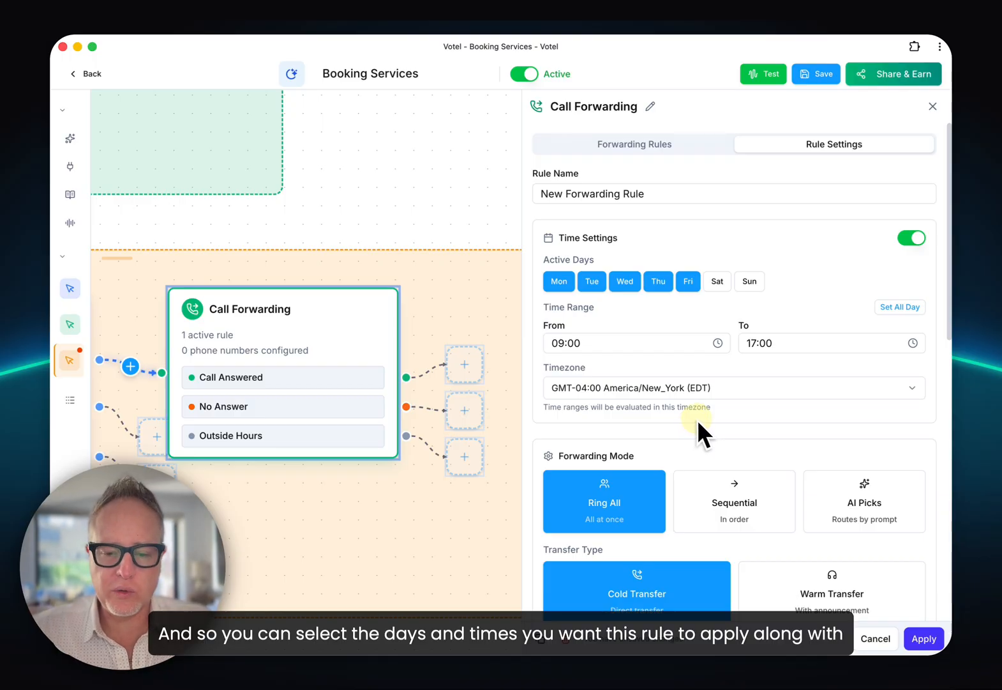
scroll(694, 406, "down", 5)
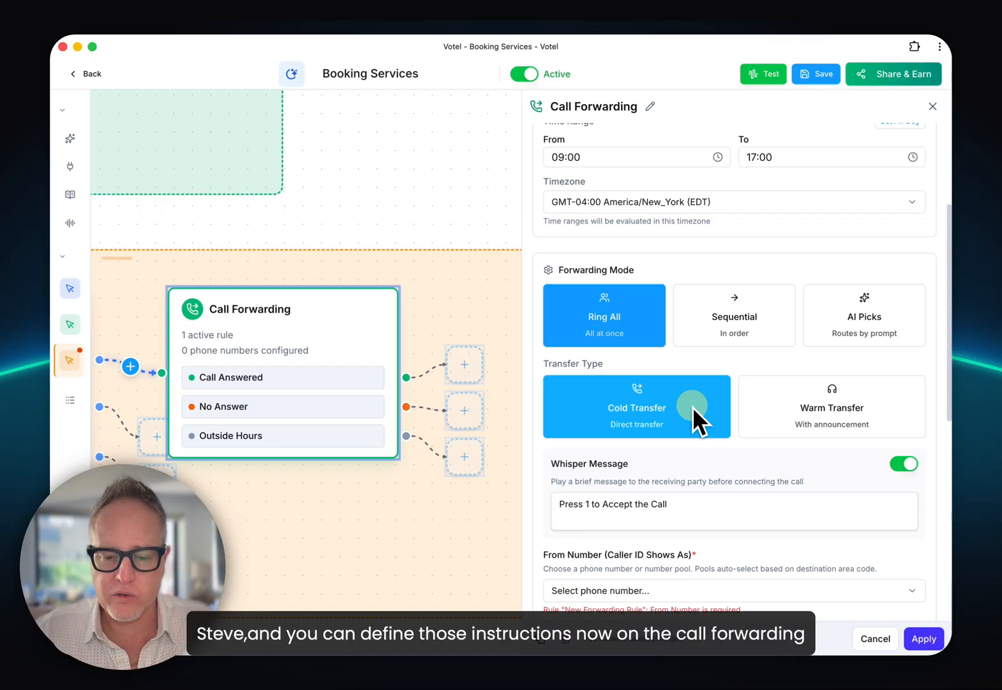
scroll(647, 331, "down", 5)
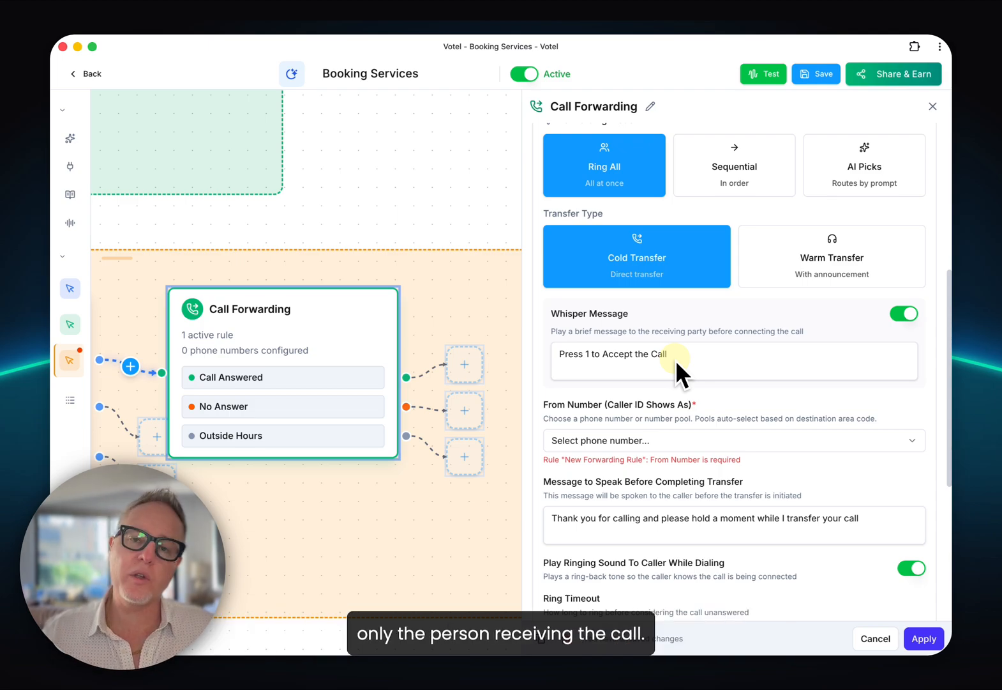
scroll(685, 409, "down", 3)
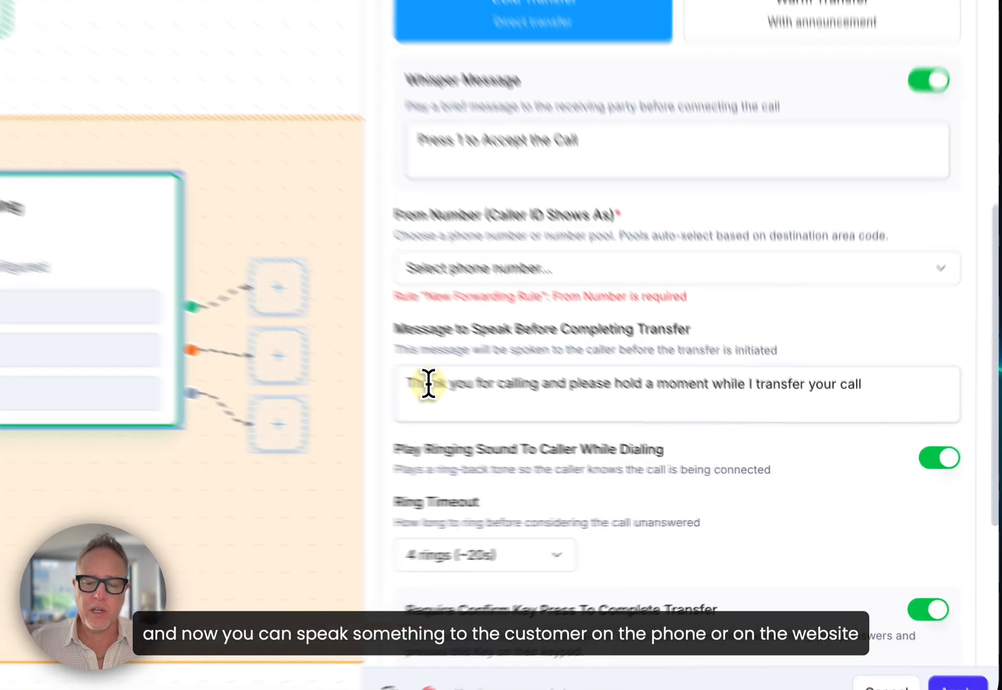
left_click_drag(564, 428, 588, 428)
left_click_drag(339, 337, 860, 367)
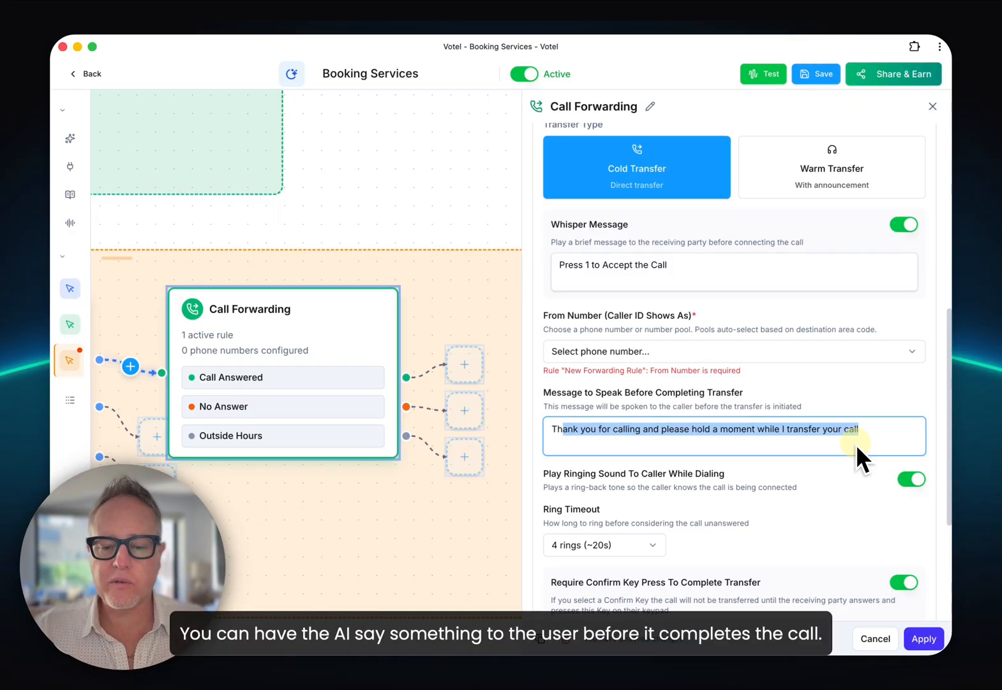
scroll(857, 444, "down", 2)
scroll(856, 444, "down", 1)
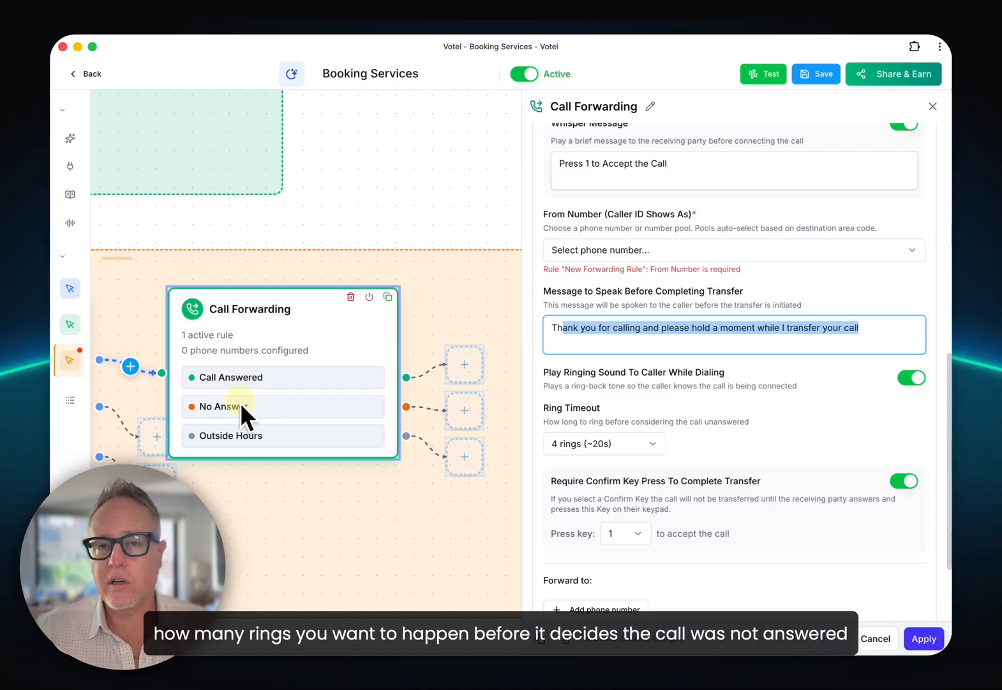
scroll(536, 475, "down", 3)
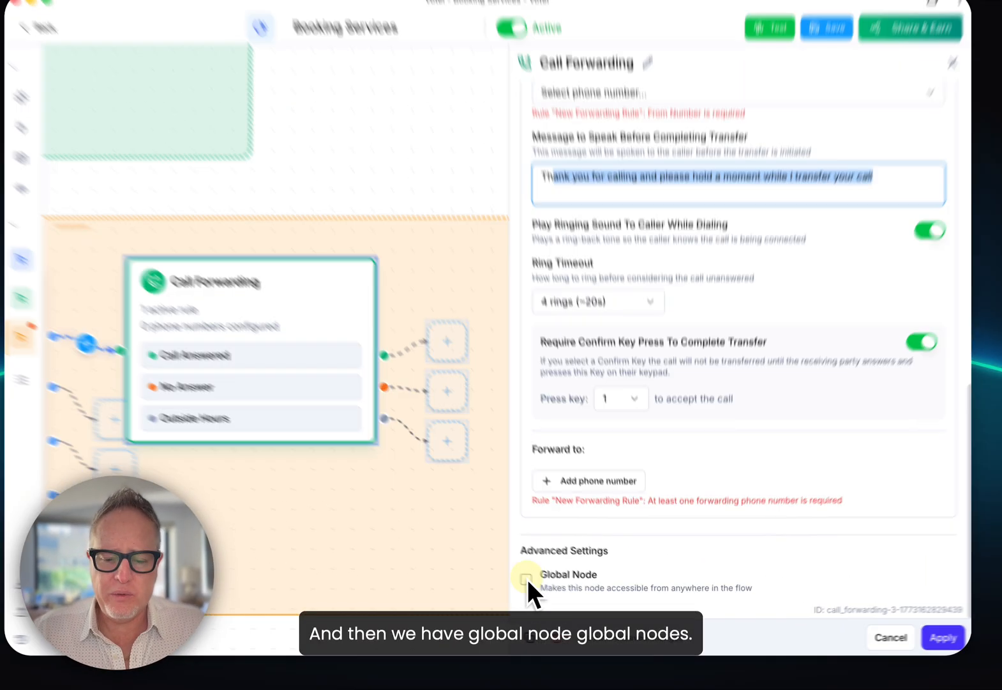
Step: Try making the Call Forwarding node global with the title "speek wiht a manger", and cancel the changes
left_click(526, 579)
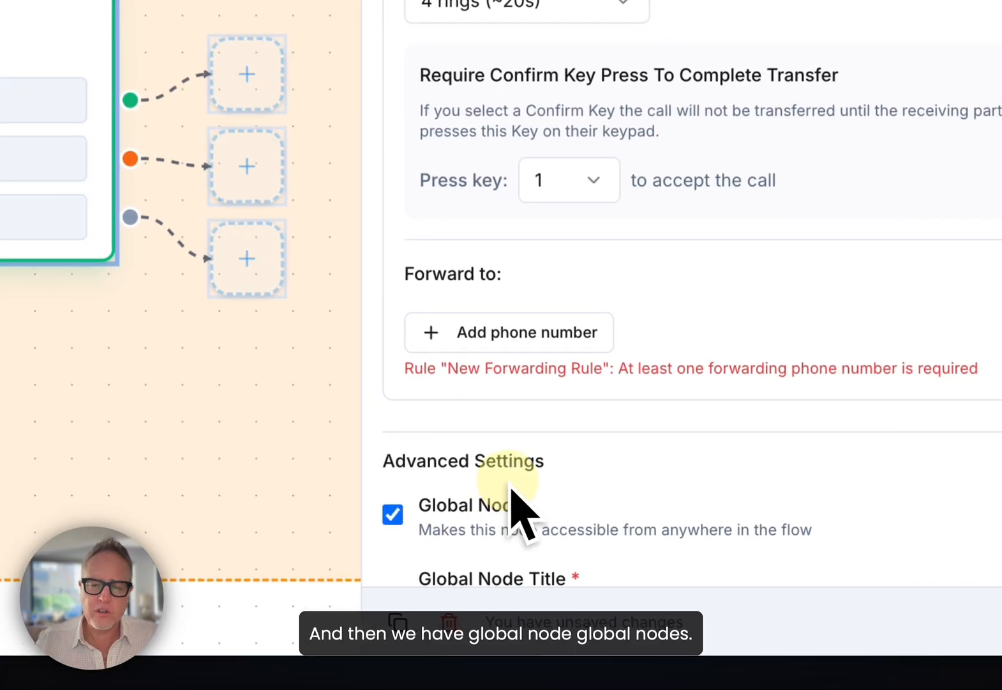
scroll(514, 487, "down", 5)
left_click(620, 295)
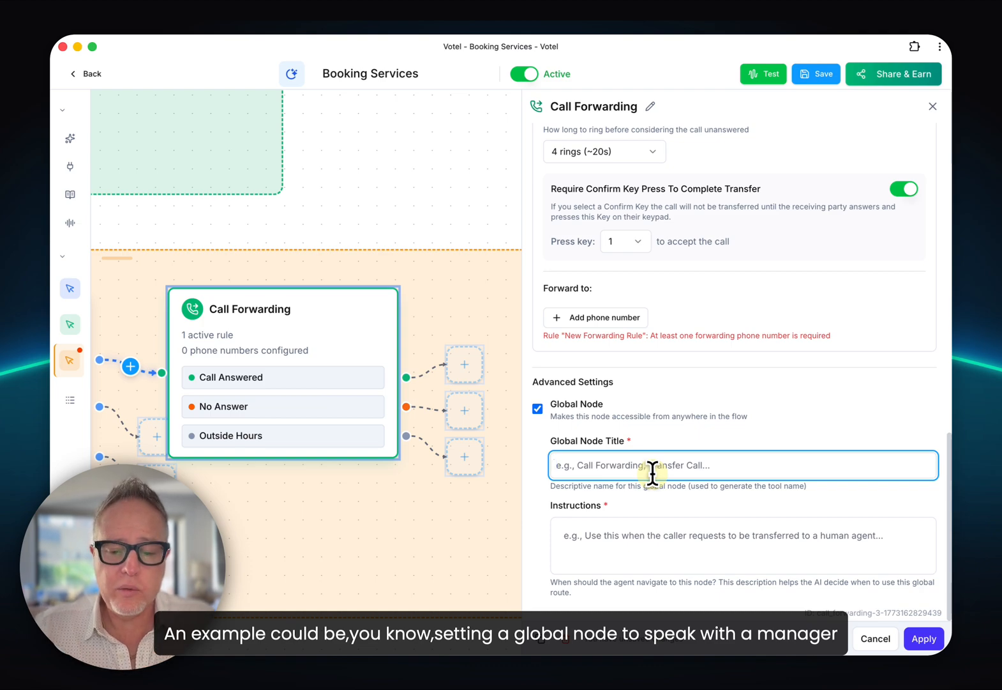
type("speek wiht a man")
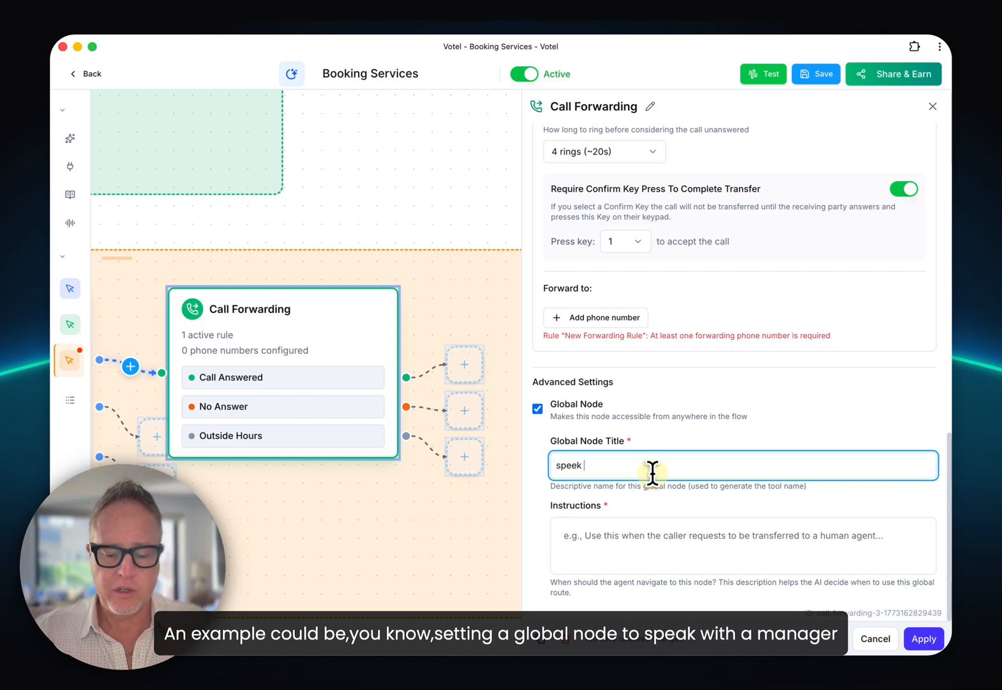
type("ger")
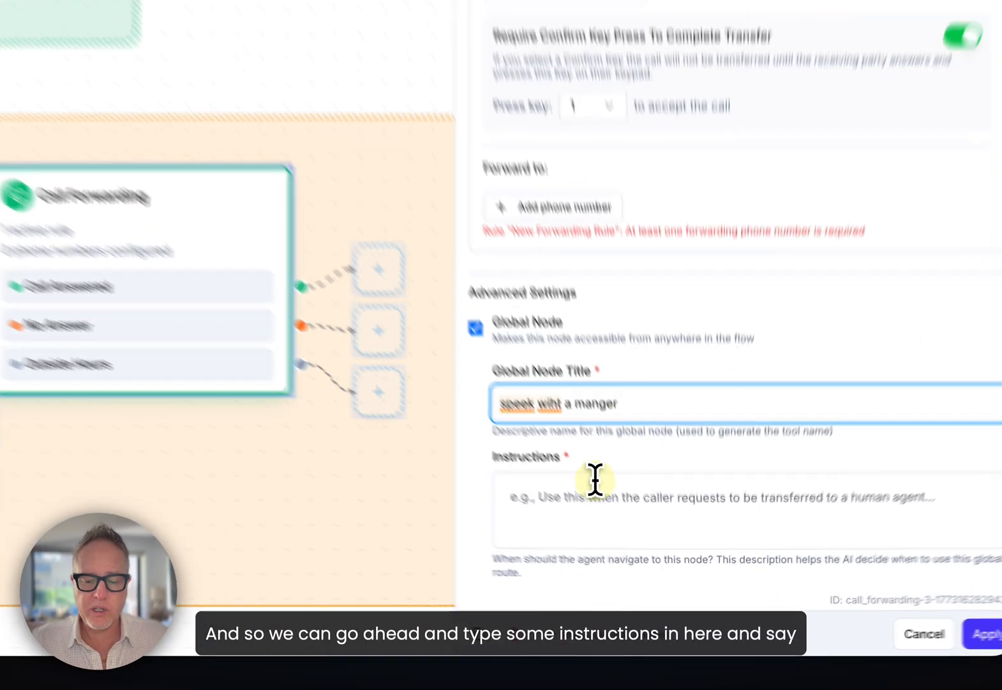
left_click(595, 481)
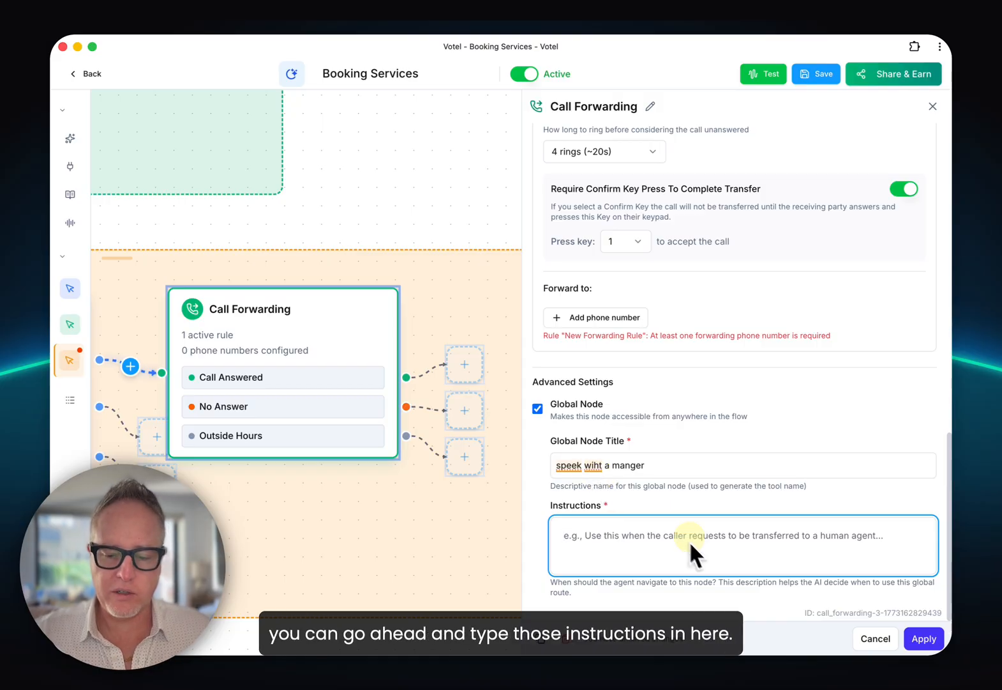
left_click(878, 640)
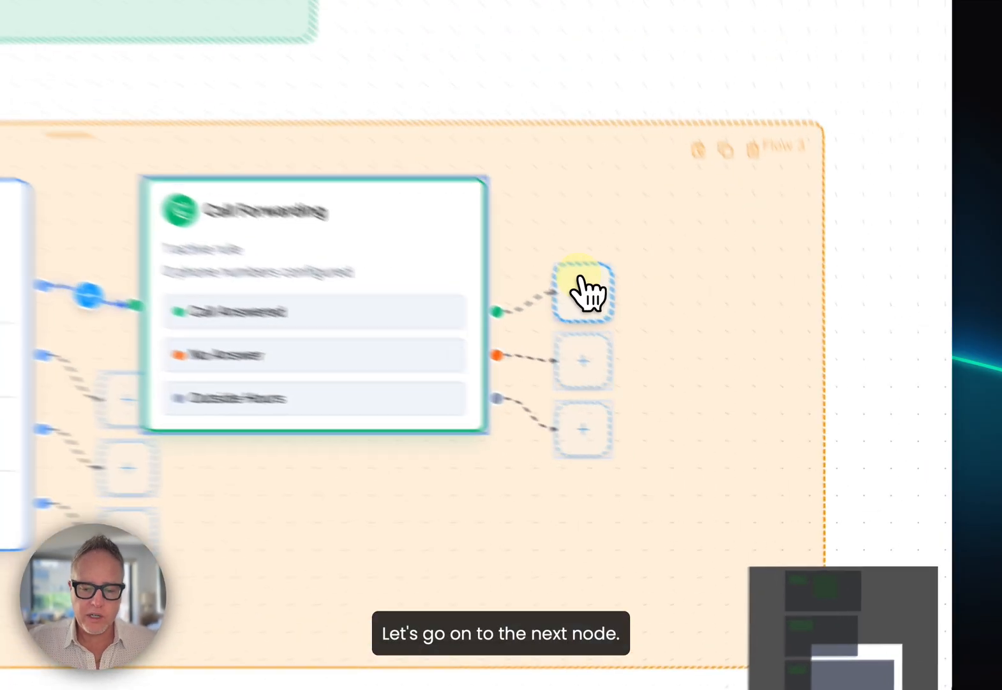
Step: Add a Forward to Agent node to the Call Answered branch and open its settings
left_click(700, 362)
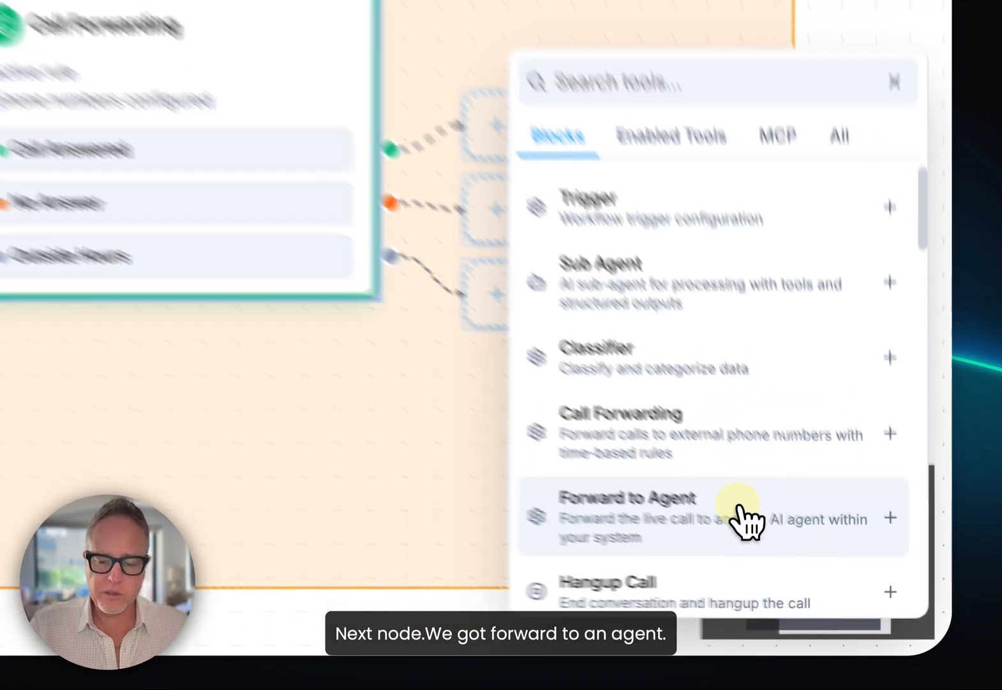
left_click(747, 517)
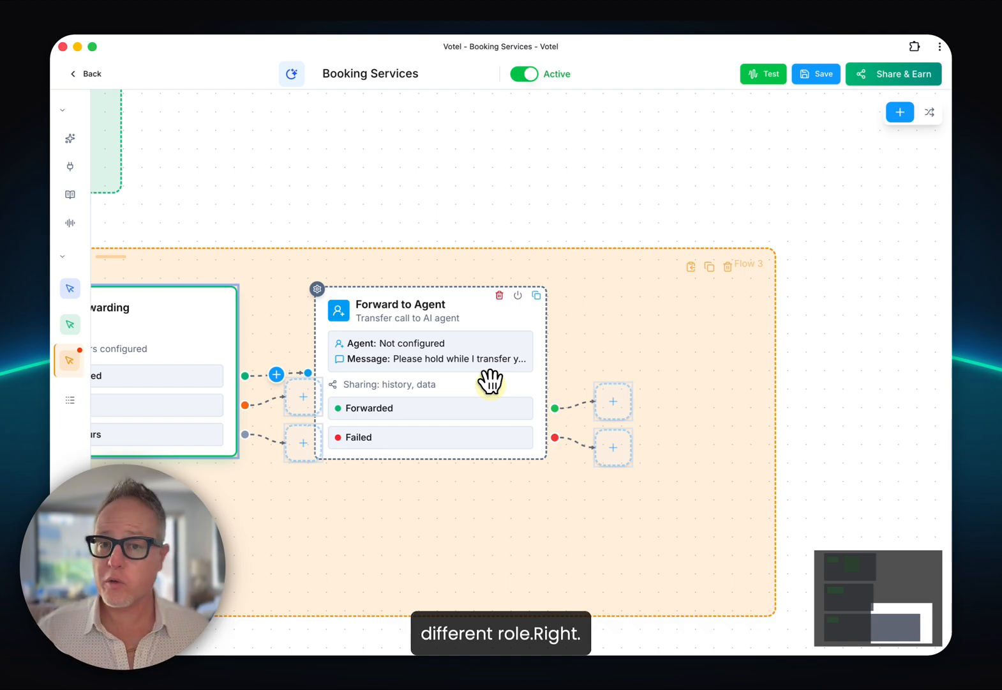
left_click(491, 385)
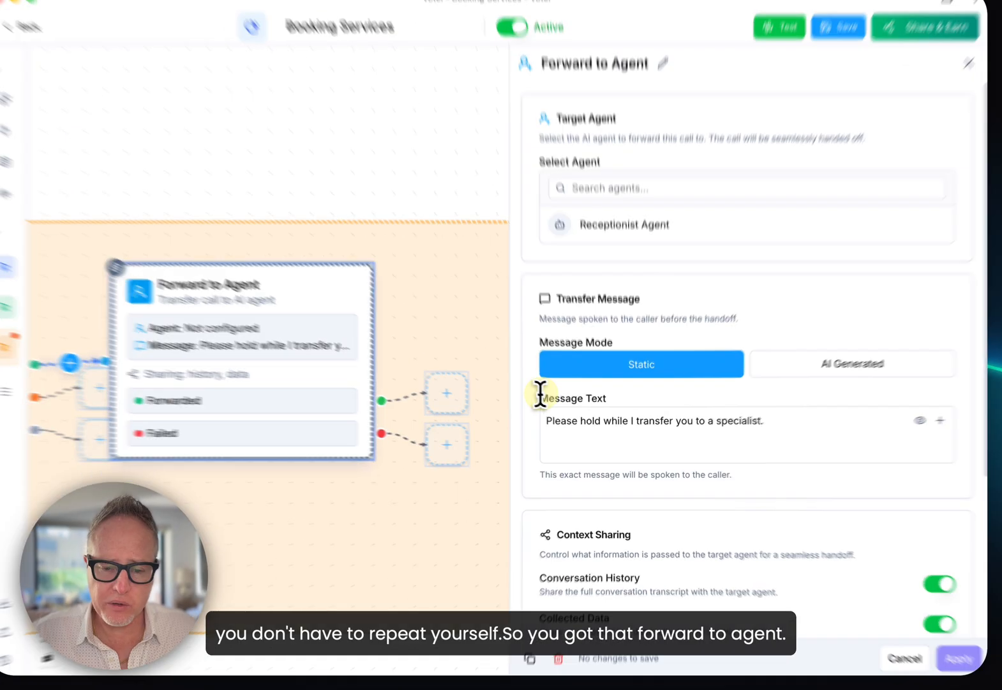
Step: Try the Static and AI Generated modes for the agent transfer message and review the context sharing options
left_click(620, 429)
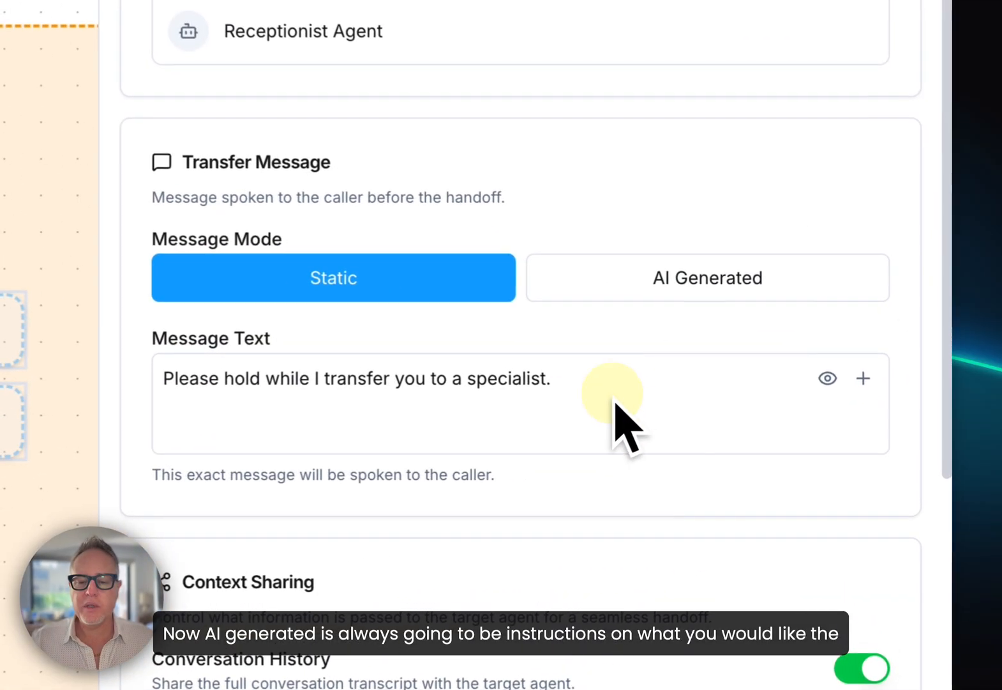
left_click(806, 383)
left_click(576, 393)
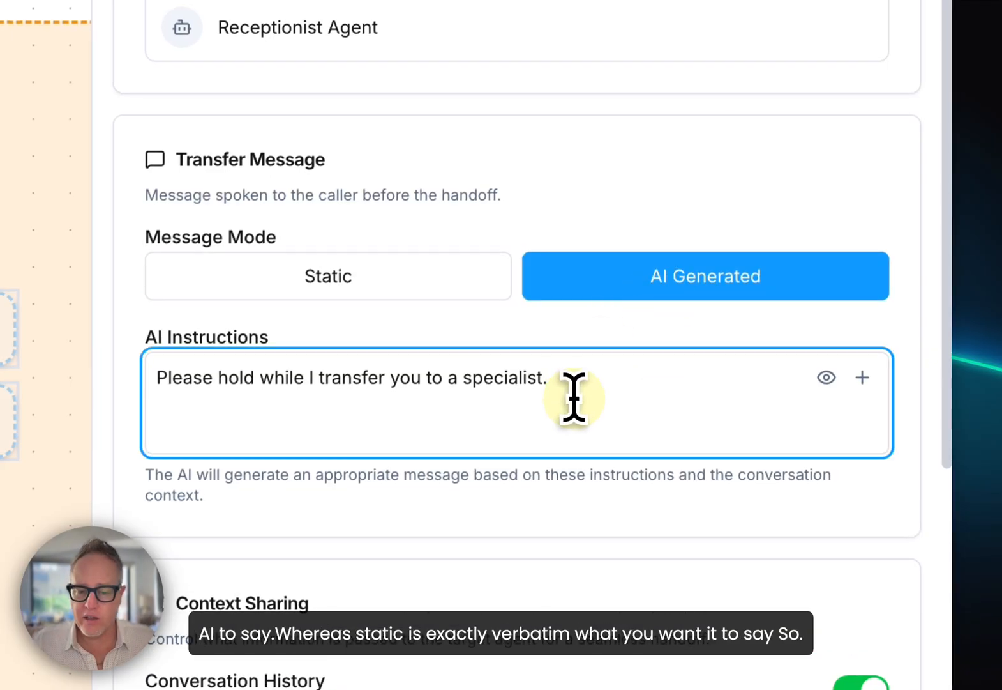
left_click(457, 285)
left_click(555, 375)
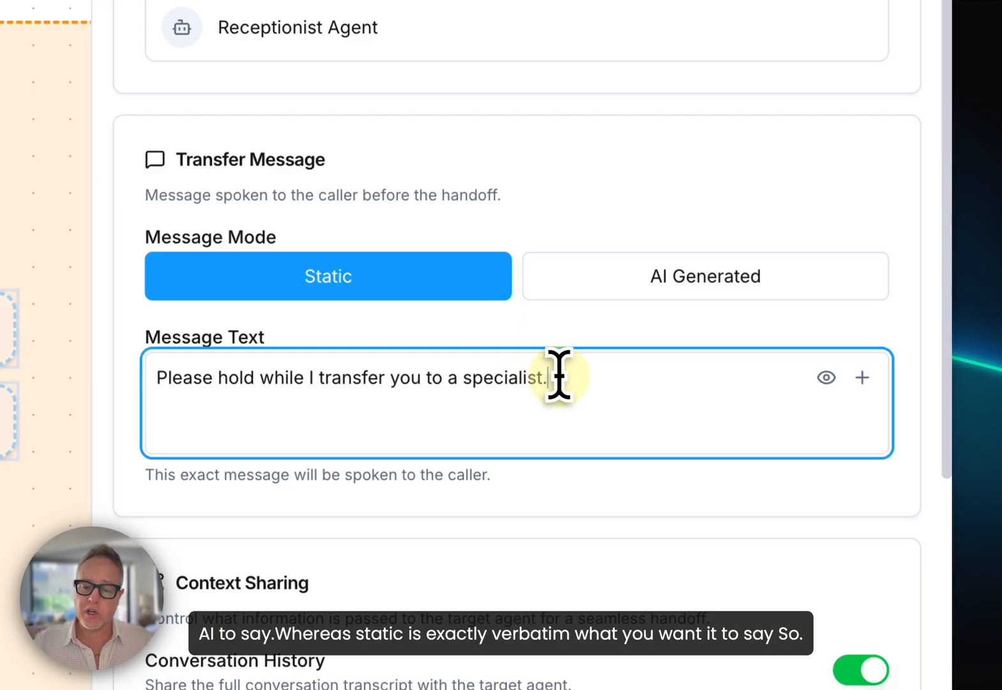
left_click(645, 291)
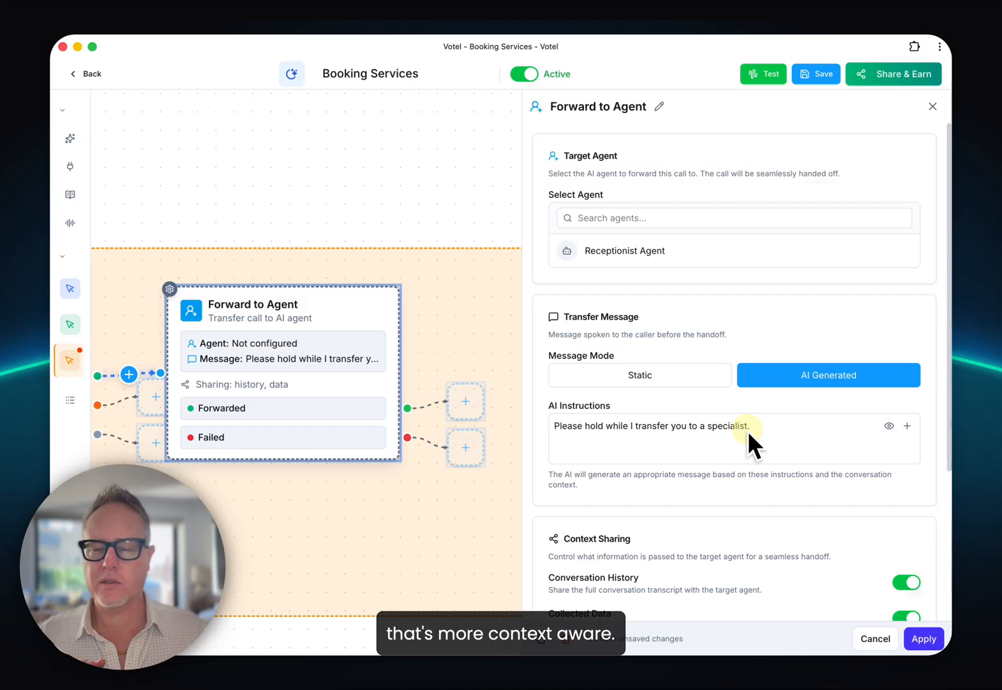
scroll(748, 431, "down", 3)
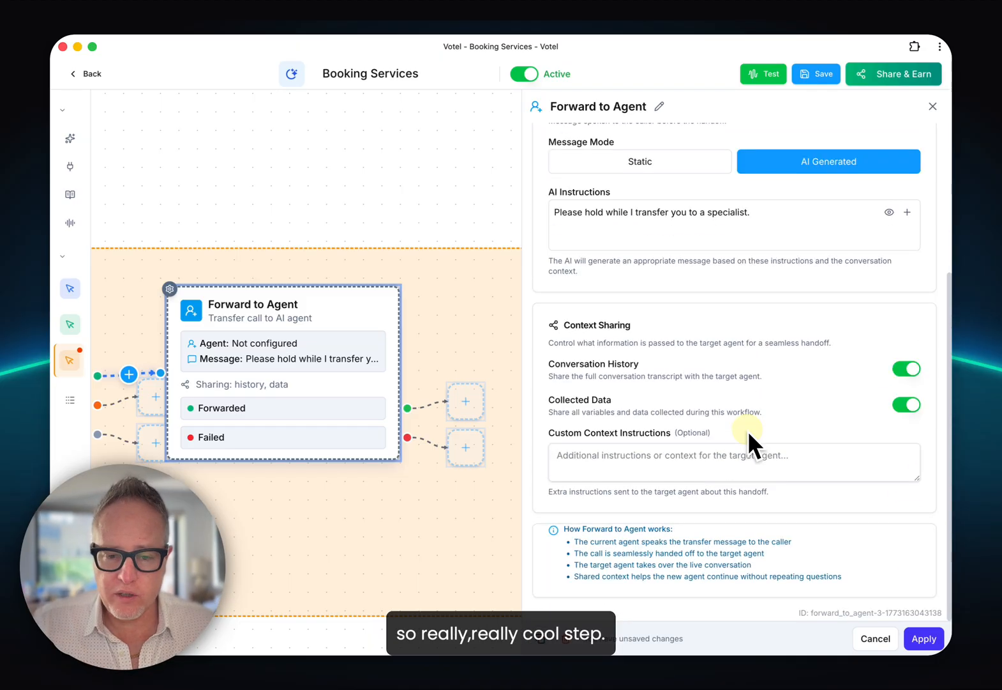
left_click(934, 106)
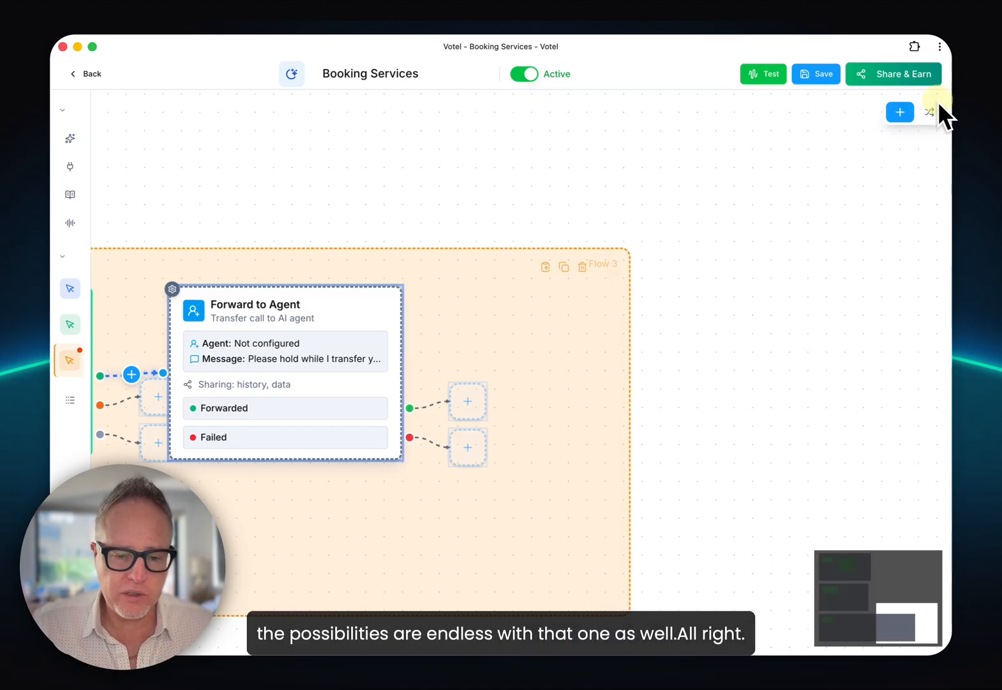
Step: Add a Hangup Call node to the Forwarded branch of the Forward to Agent node
left_click(705, 402)
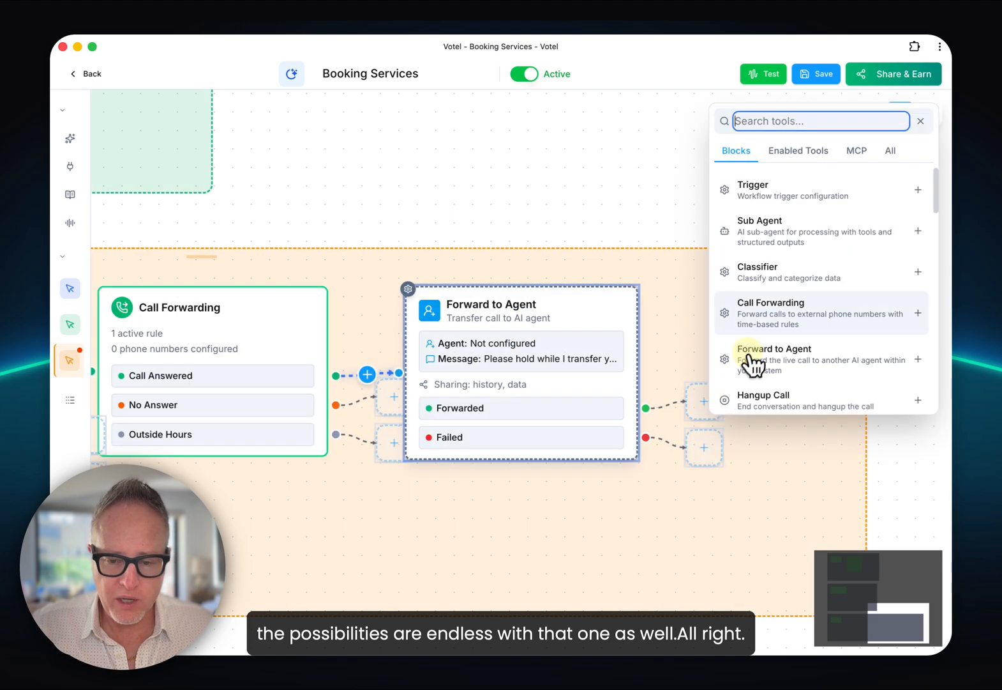
scroll(793, 307, "down", 1)
left_click(784, 309)
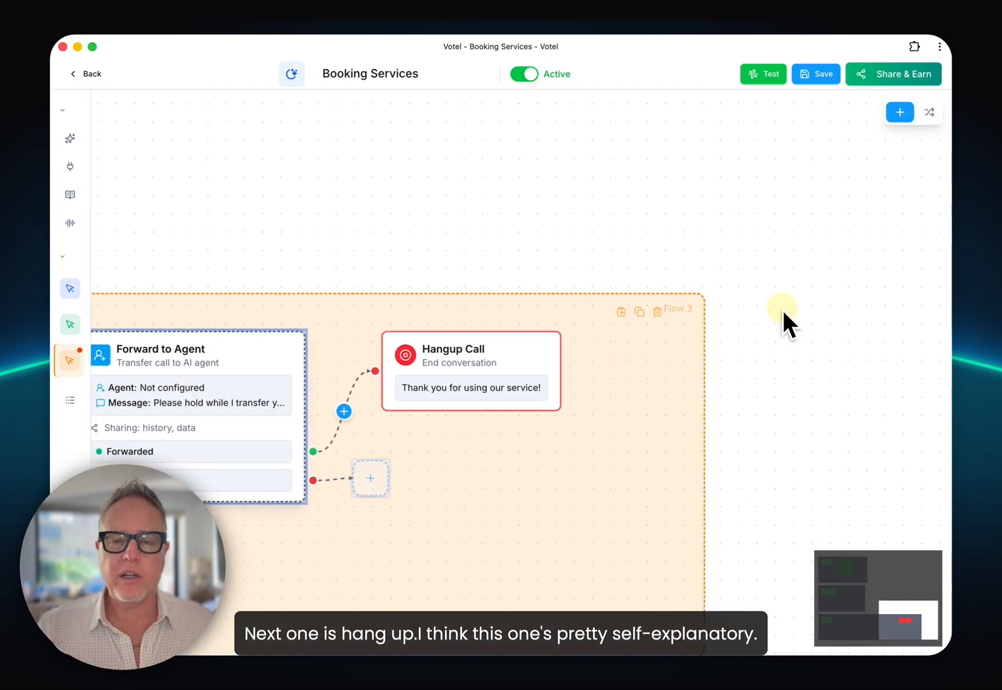
Step: Review the Hangup Call node's completion message and trigger workflow settings
left_click(437, 351)
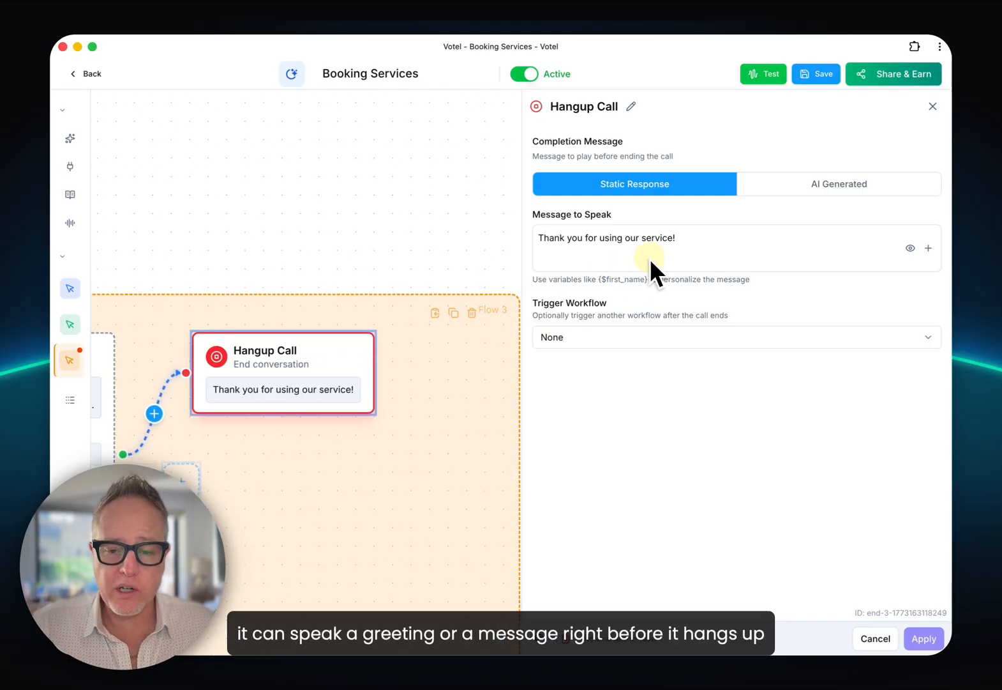
left_click(932, 107)
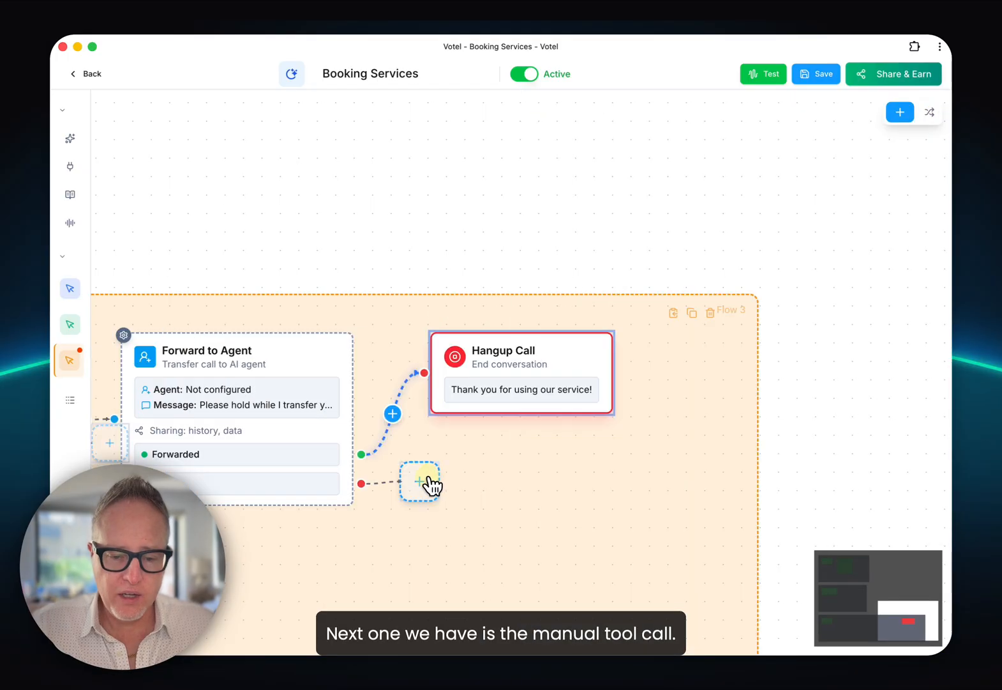
Step: Add a Manual Tool Call node to the Failed branch of the Forward to Agent node and review its selectable tools
left_click(419, 480)
scroll(637, 438, "down", 1)
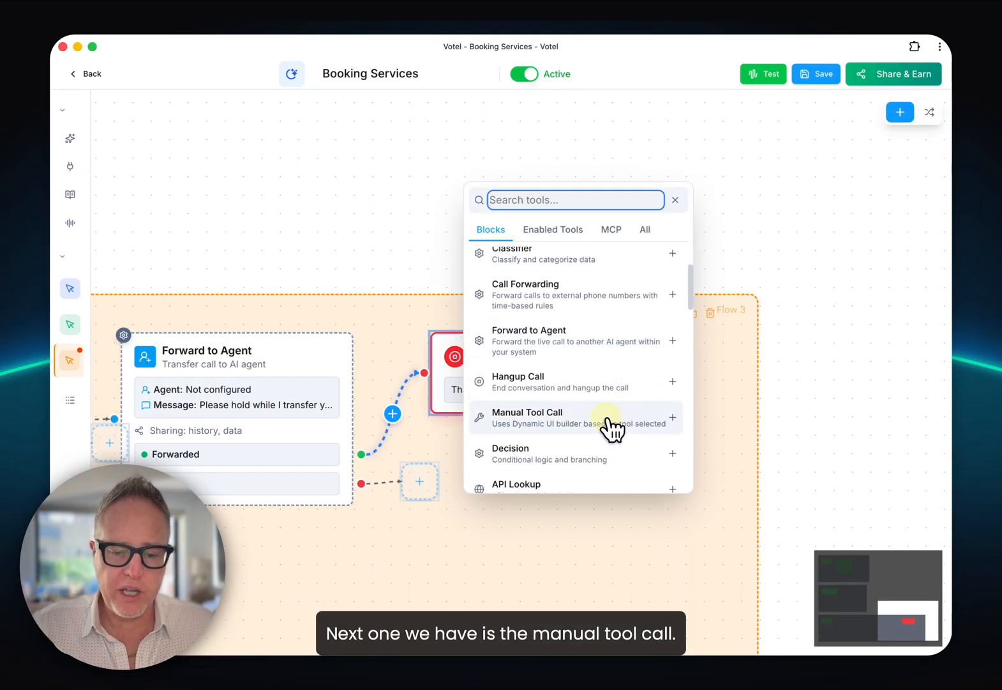
left_click(606, 418)
left_click(456, 387)
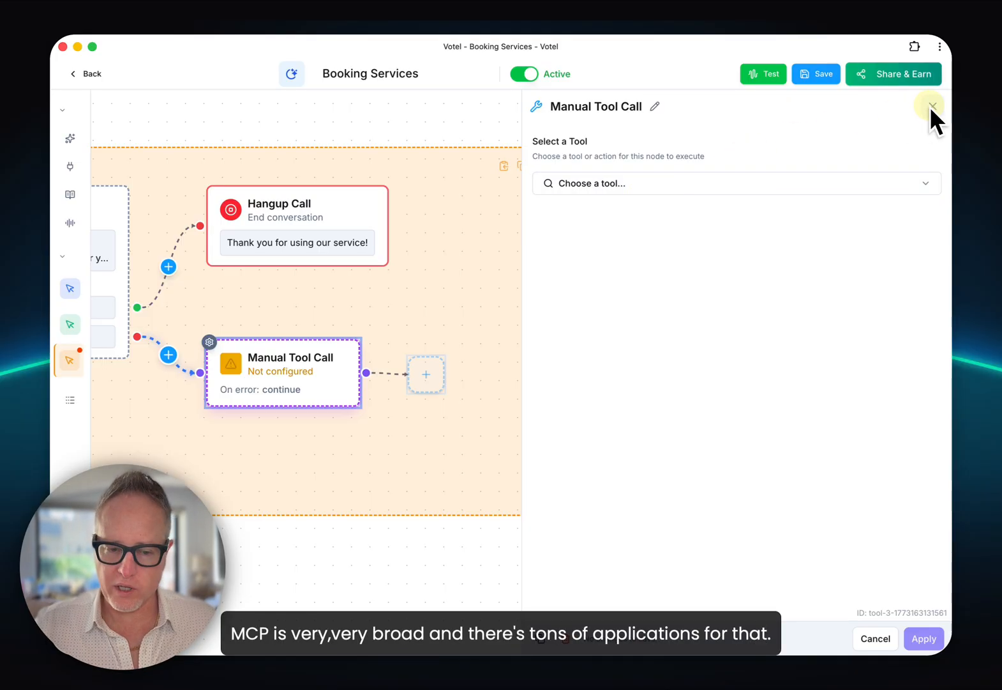
left_click(830, 182)
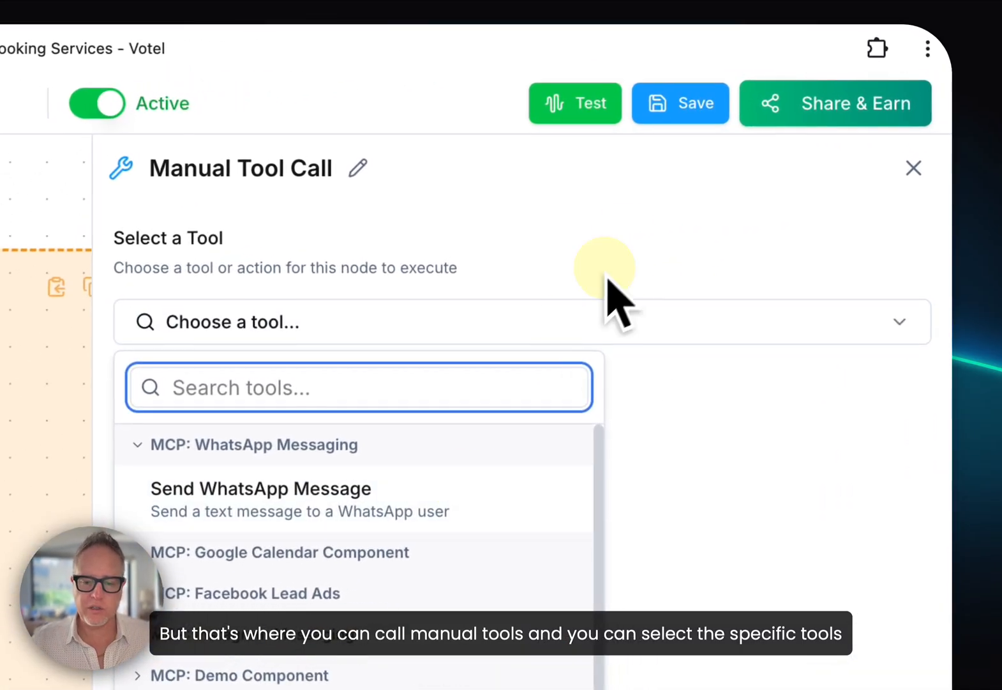
left_click(777, 140)
left_click(913, 168)
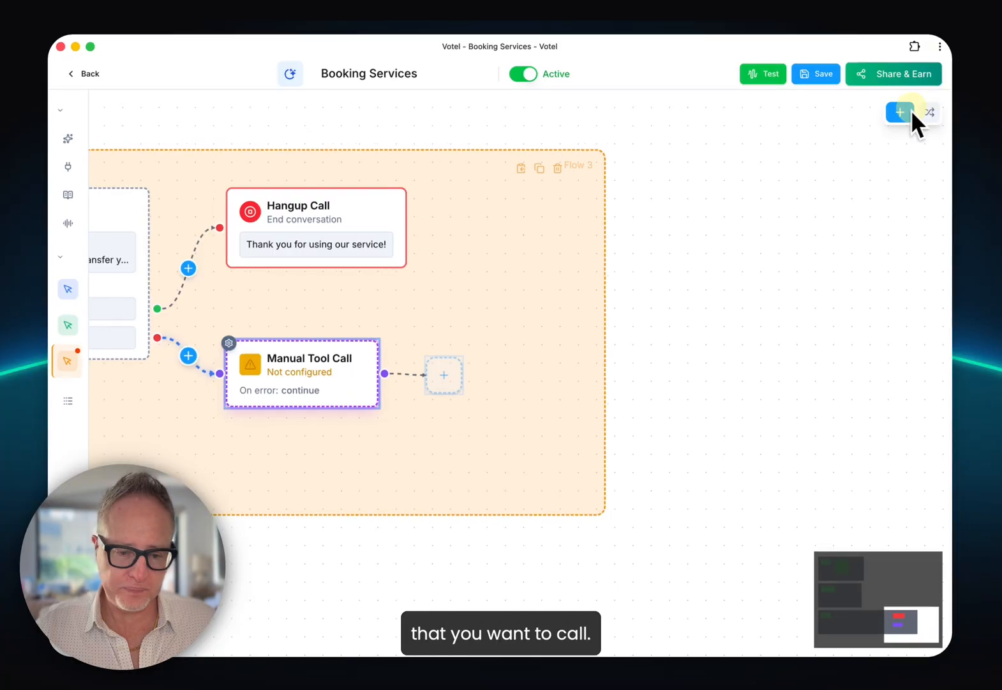
Step: Add a Decision node after the Manual Tool Call node and open its settings
left_click(900, 110)
scroll(734, 284, "down", 3)
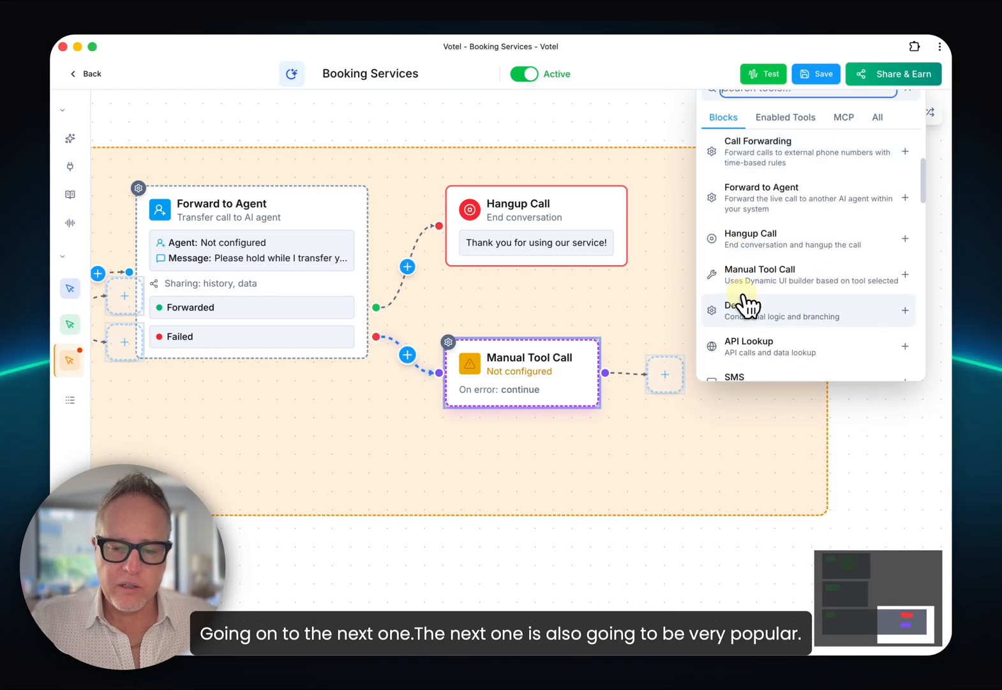
left_click(745, 309)
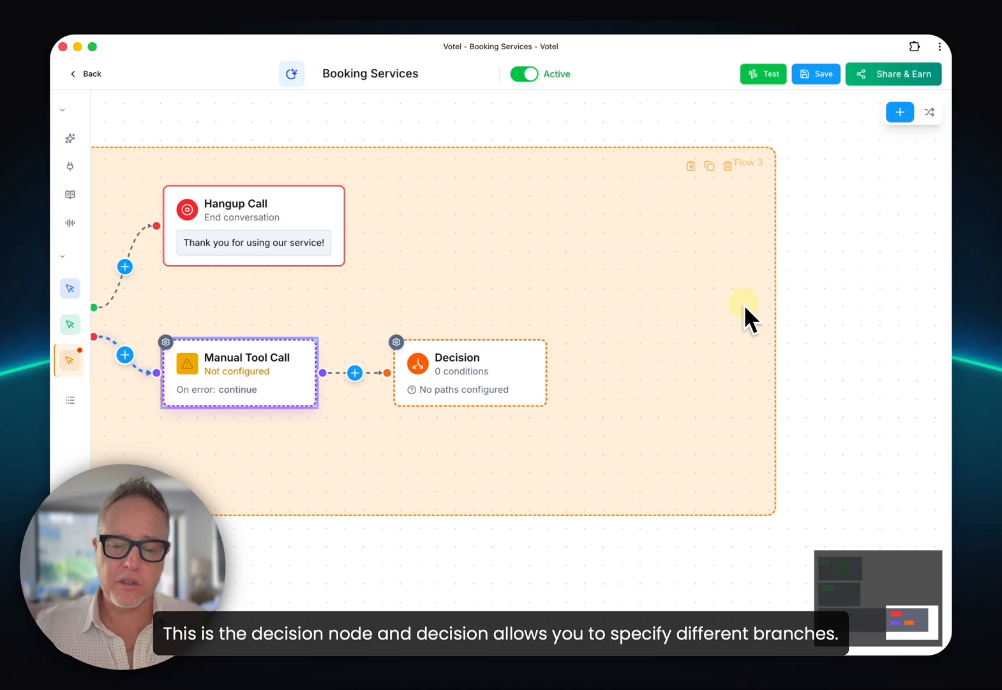
left_click(508, 378)
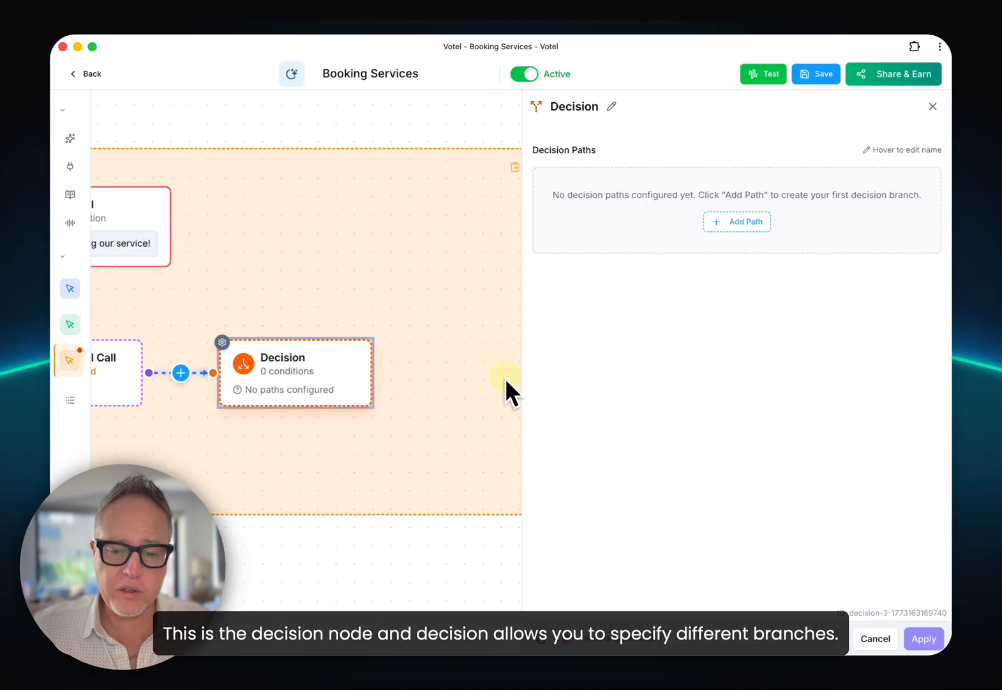
Step: Create three paths in the Decision node and name the third one "Blue"
left_click(721, 222)
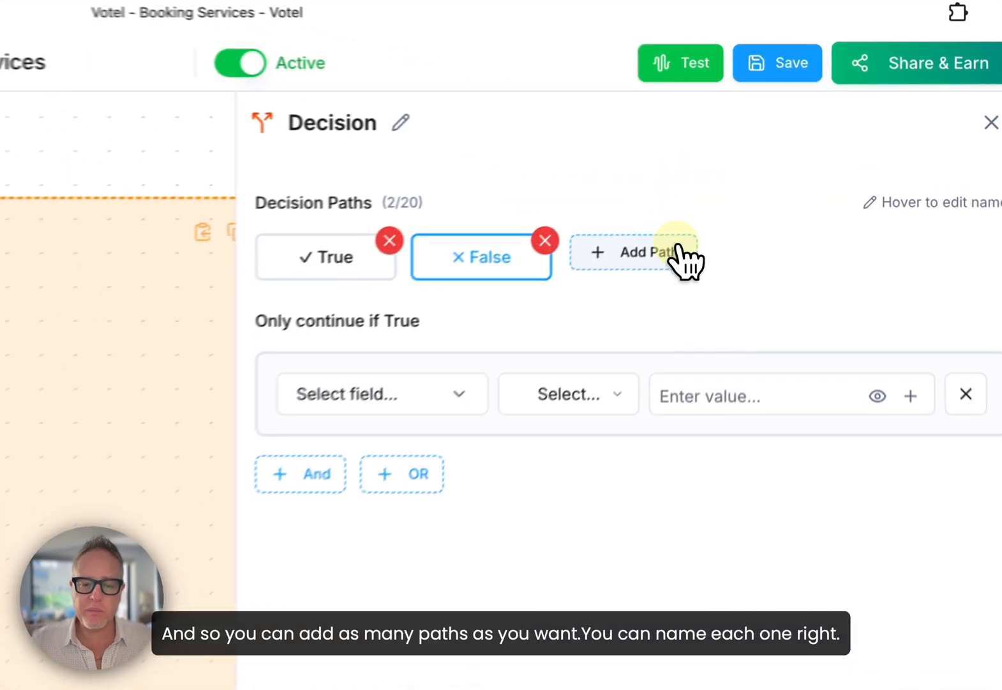
left_click(740, 176)
left_click(755, 180)
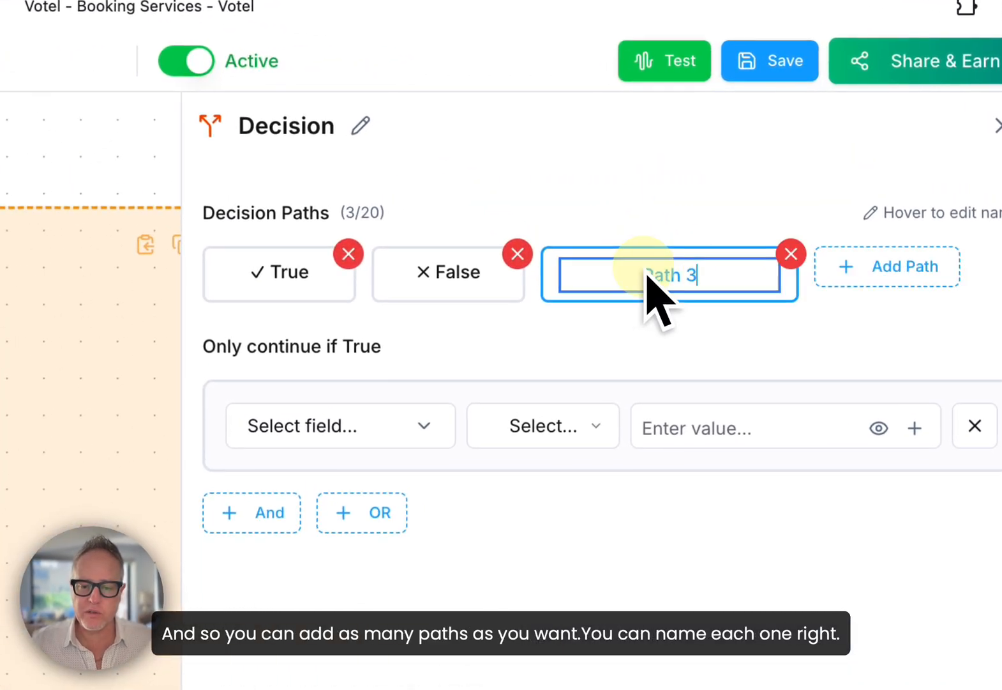
triple_click(647, 275)
type("Blue")
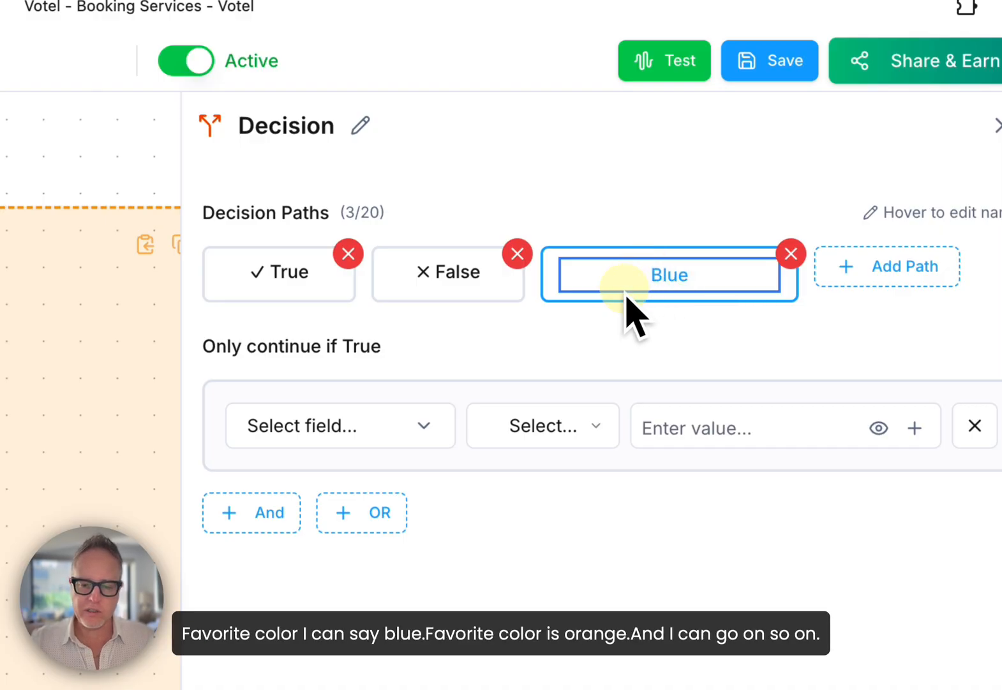
key("Return")
Step: Rename the Decision node's False path to "Orange"
left_click(484, 274)
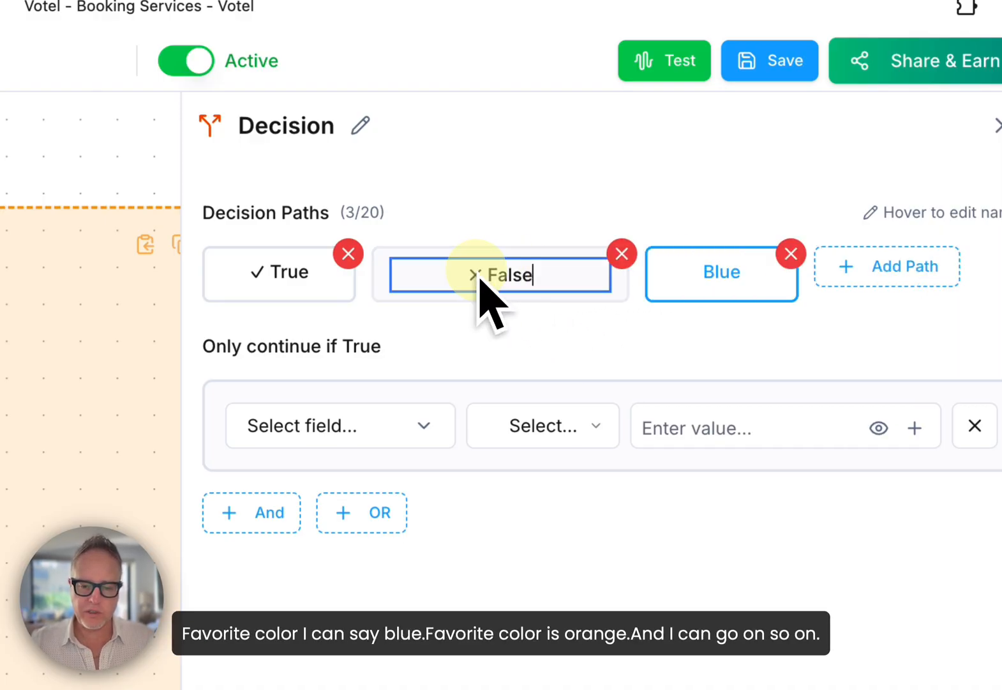
triple_click(459, 281)
type("Orange")
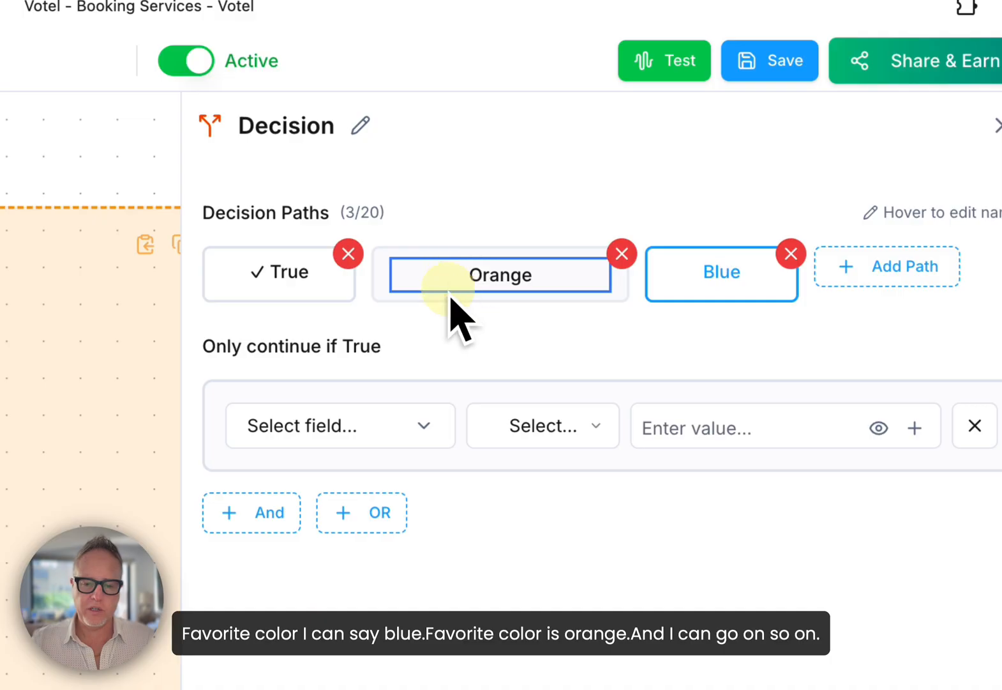
key("Return")
Step: Give the Blue path a First Name Equals condition, an empty AND condition and an empty OR group, and apply the settings
left_click(381, 432)
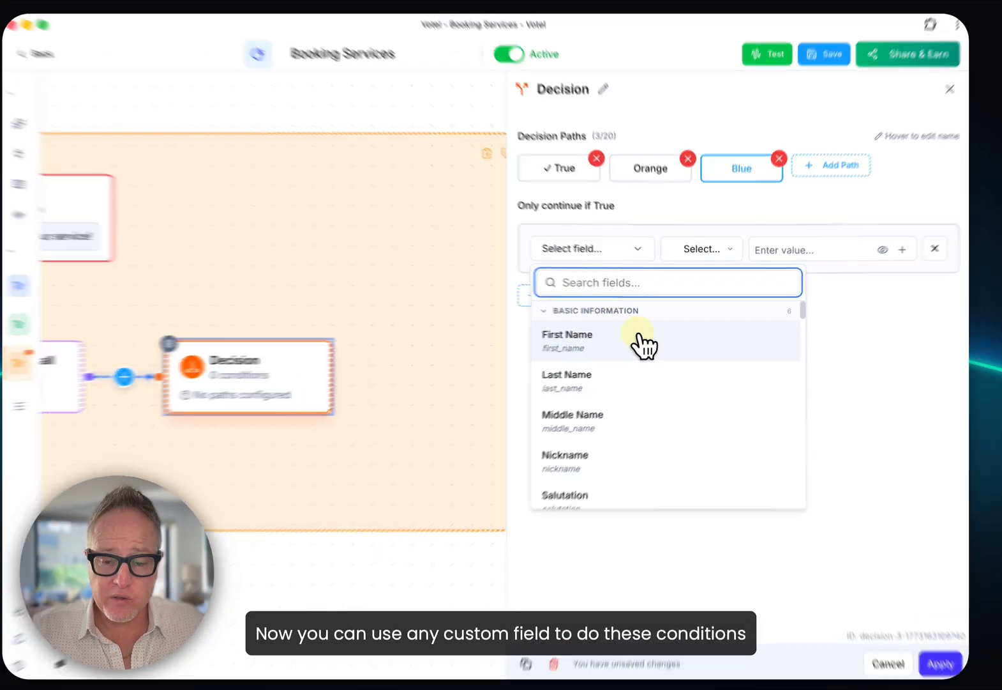
left_click(641, 335)
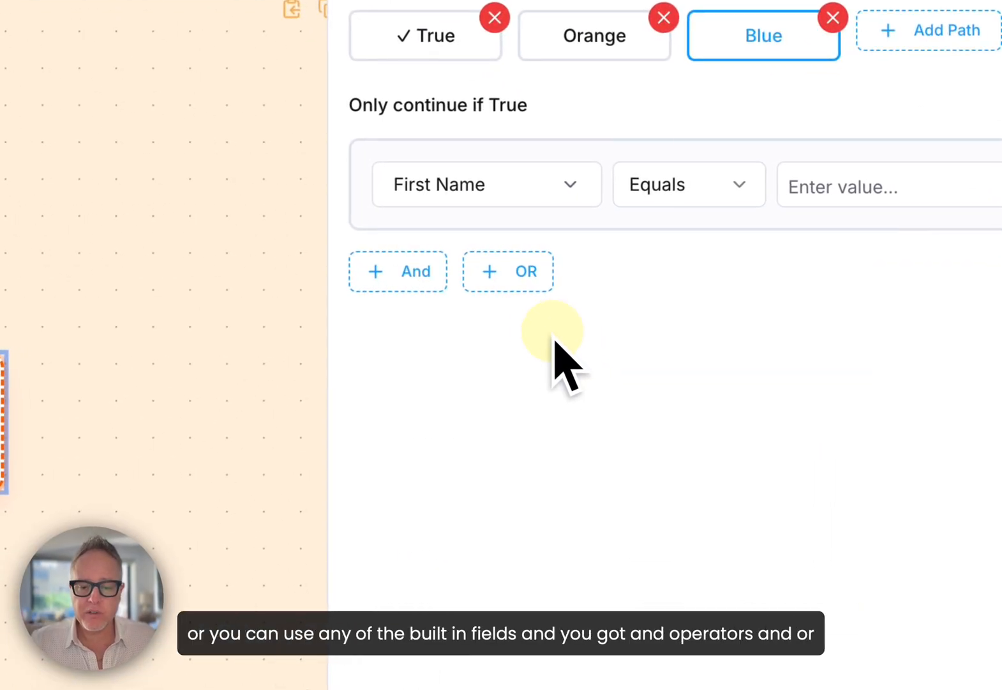
left_click(439, 281)
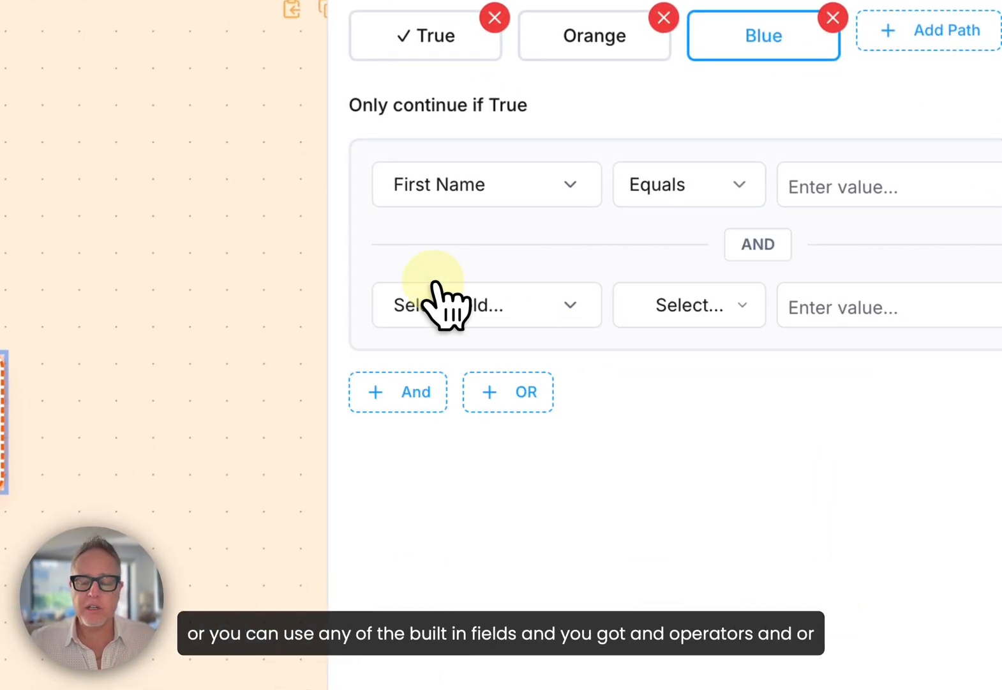
left_click(511, 395)
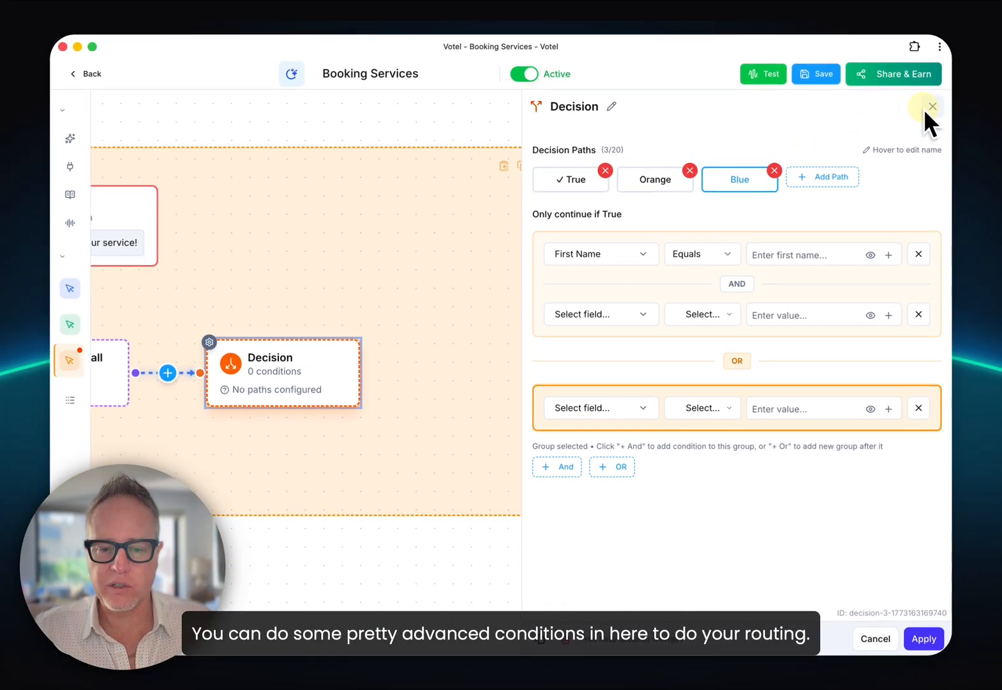
left_click(924, 637)
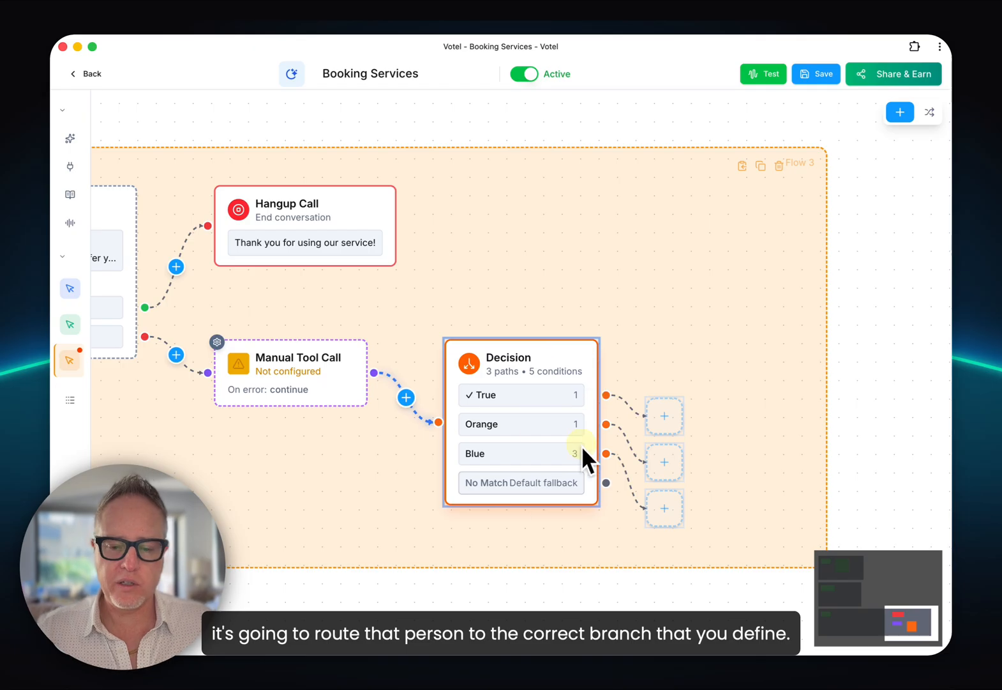
Step: Add an API Lookup node to the True branch of the Decision node and open its settings
left_click(664, 416)
scroll(798, 272, "down", 5)
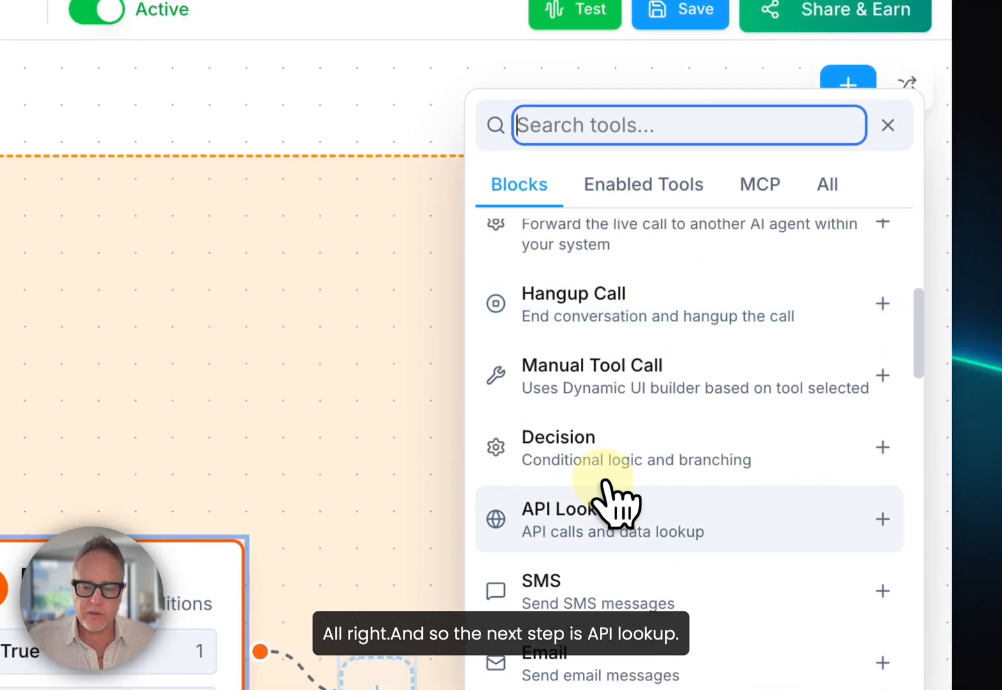
left_click(611, 501)
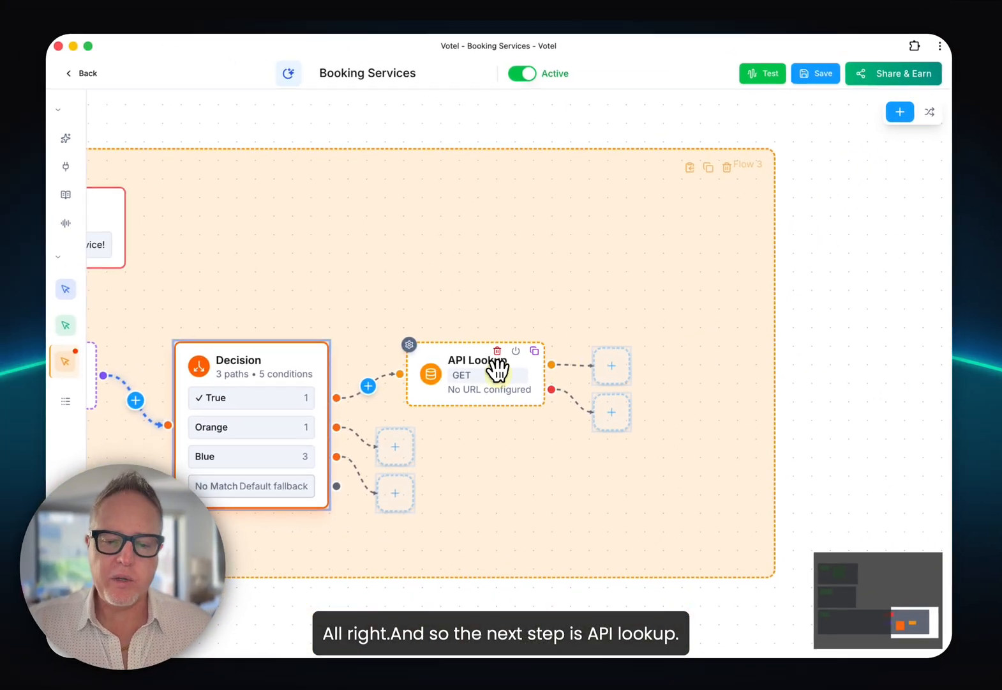
left_click(497, 369)
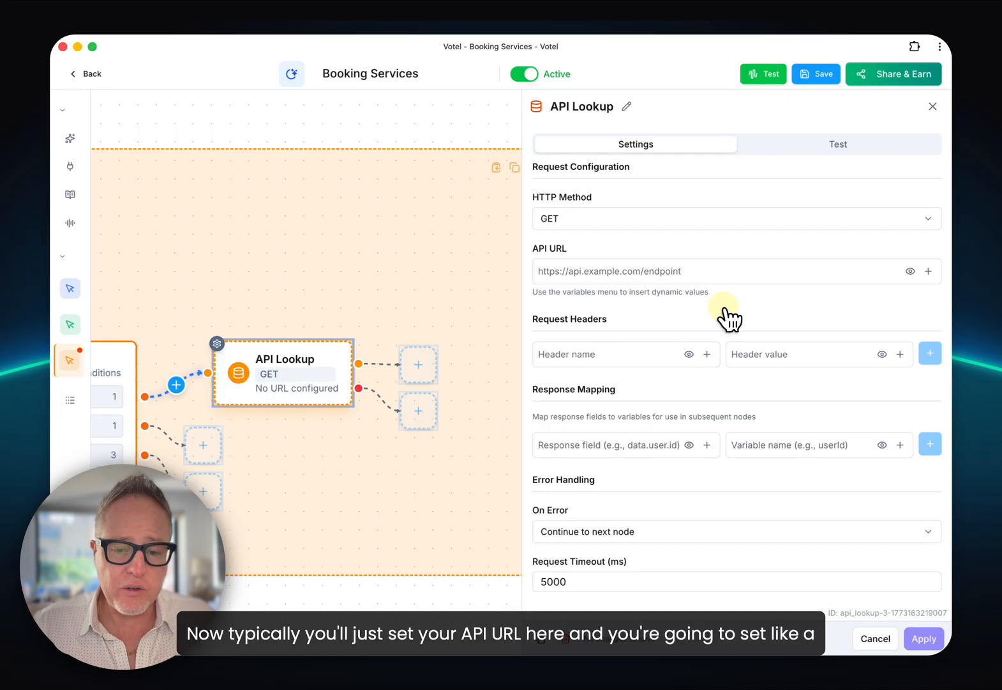
Step: Look over the API URL and request header fields, and try "data.amount" as the response mapping field
left_click(664, 269)
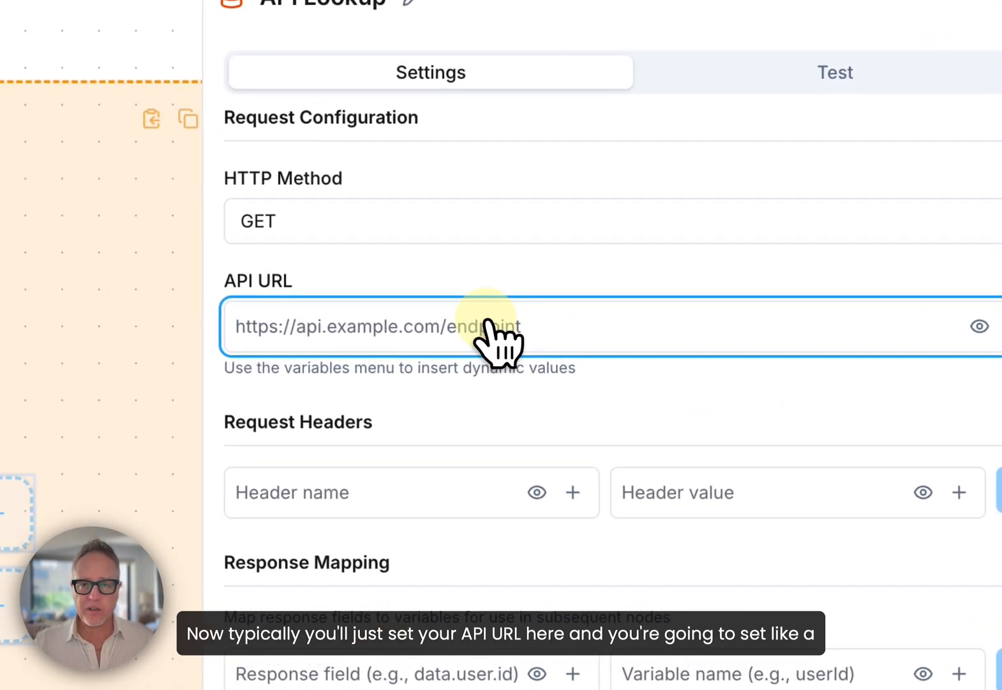
left_click(418, 482)
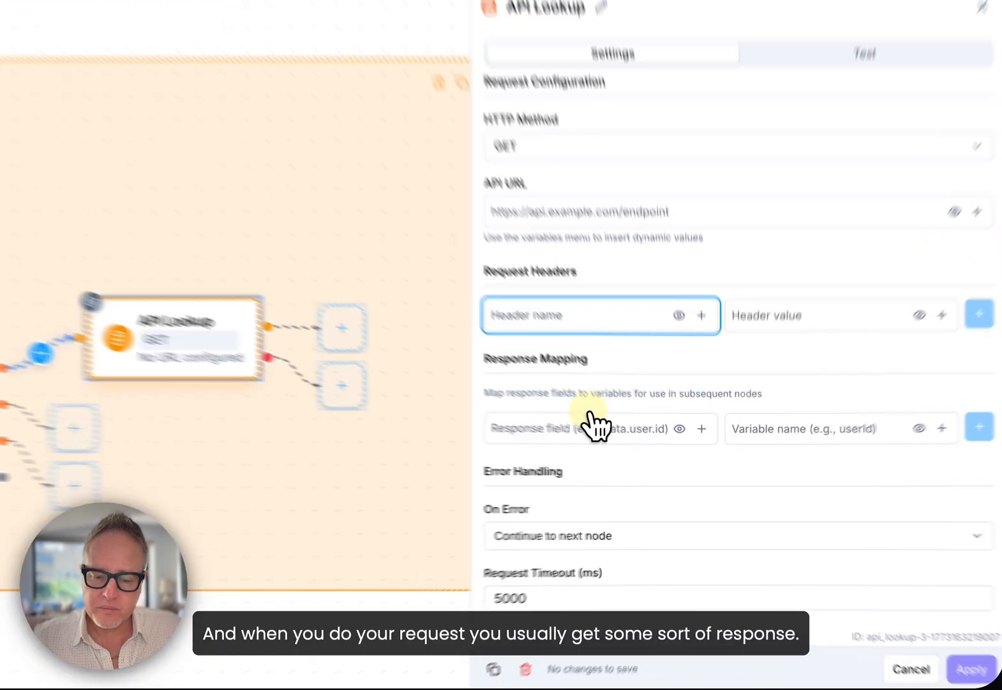
left_click(615, 440)
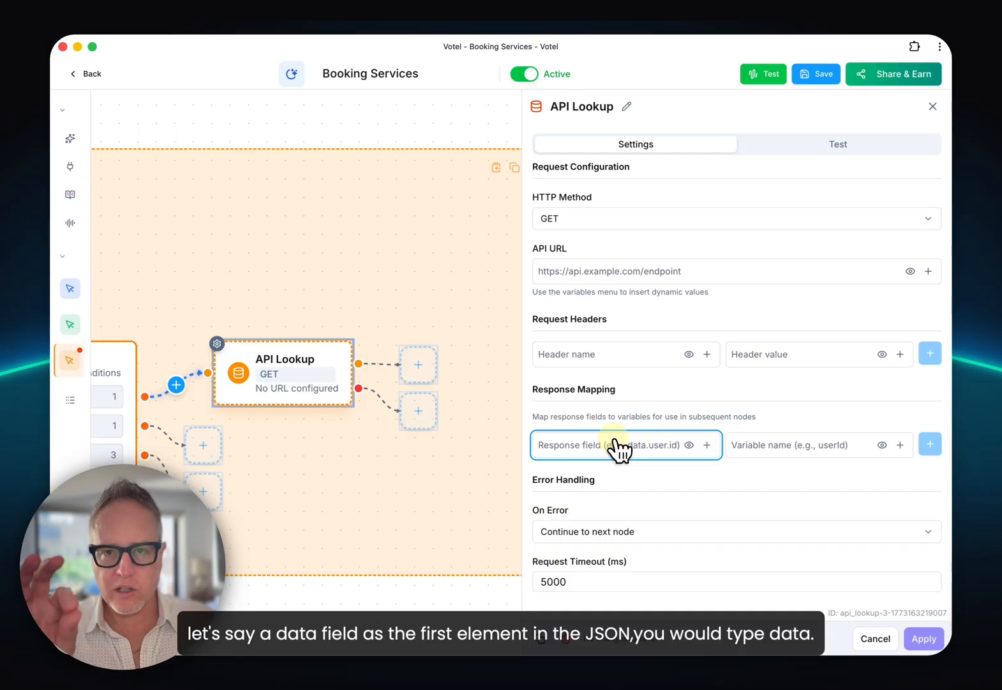
type("data.")
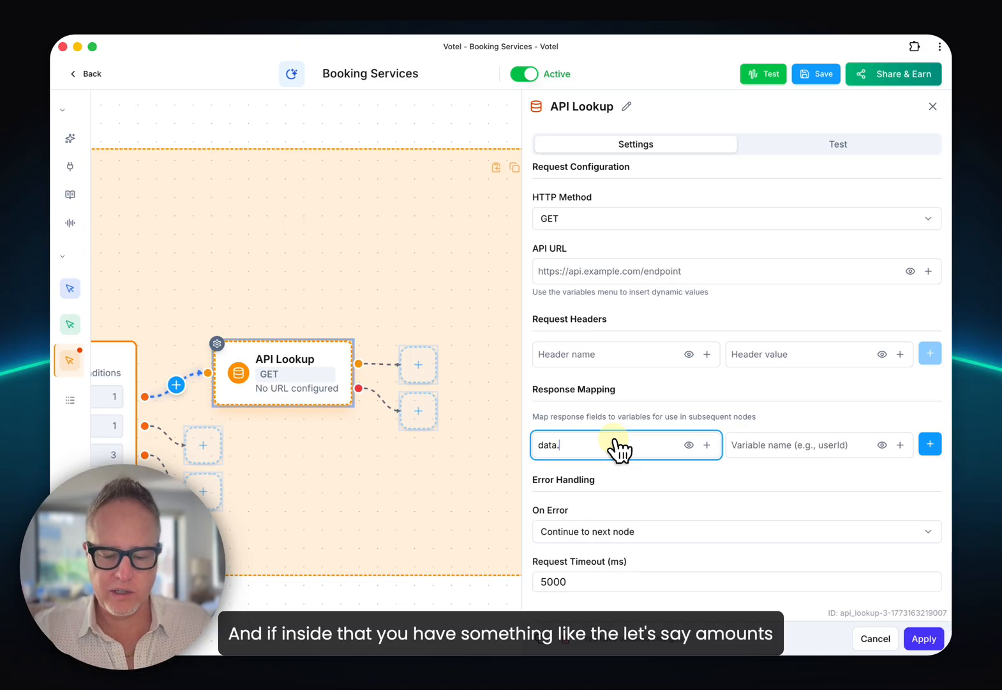
type("amount")
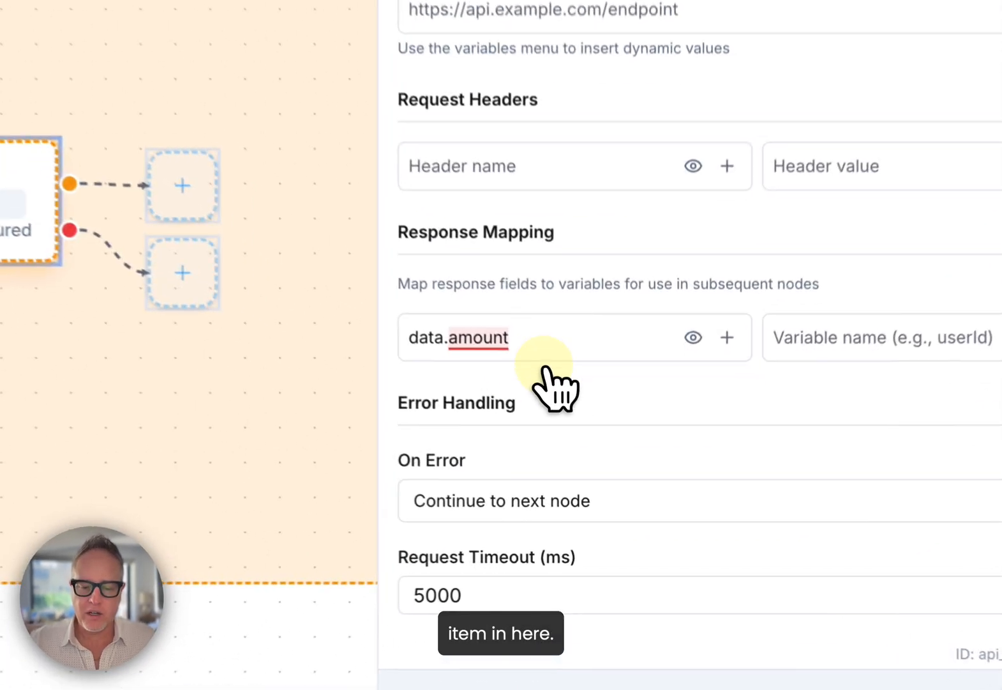
Step: Try shortening the response mapping field to "amount" and go to its variable name field
left_click(599, 434)
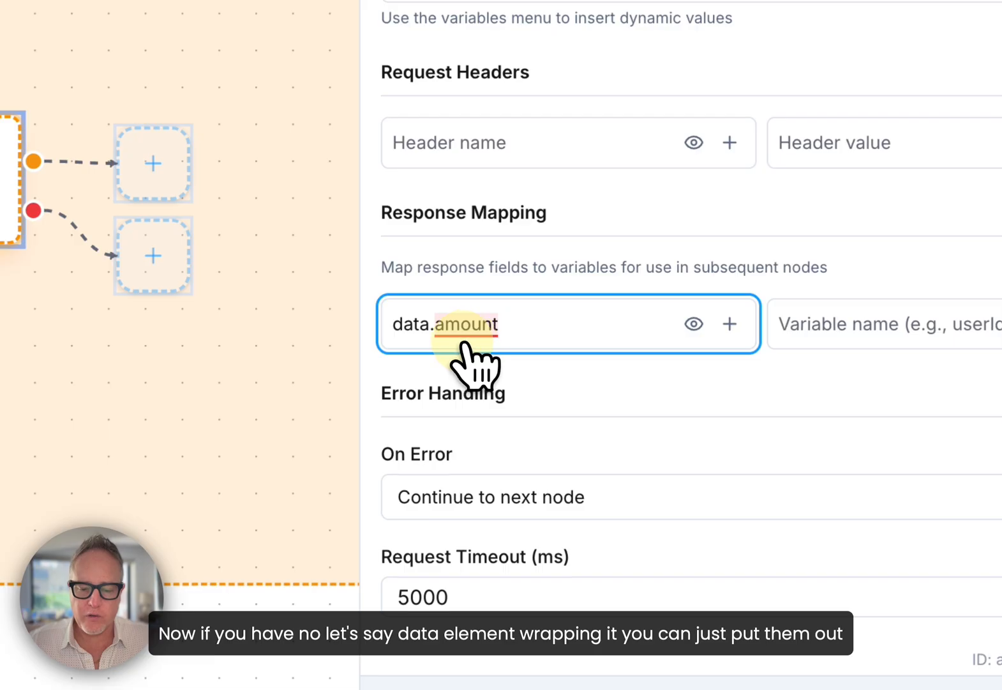
key("Left")
key("Left")
key("Left")
key("Left")
key("Left")
key("Left")
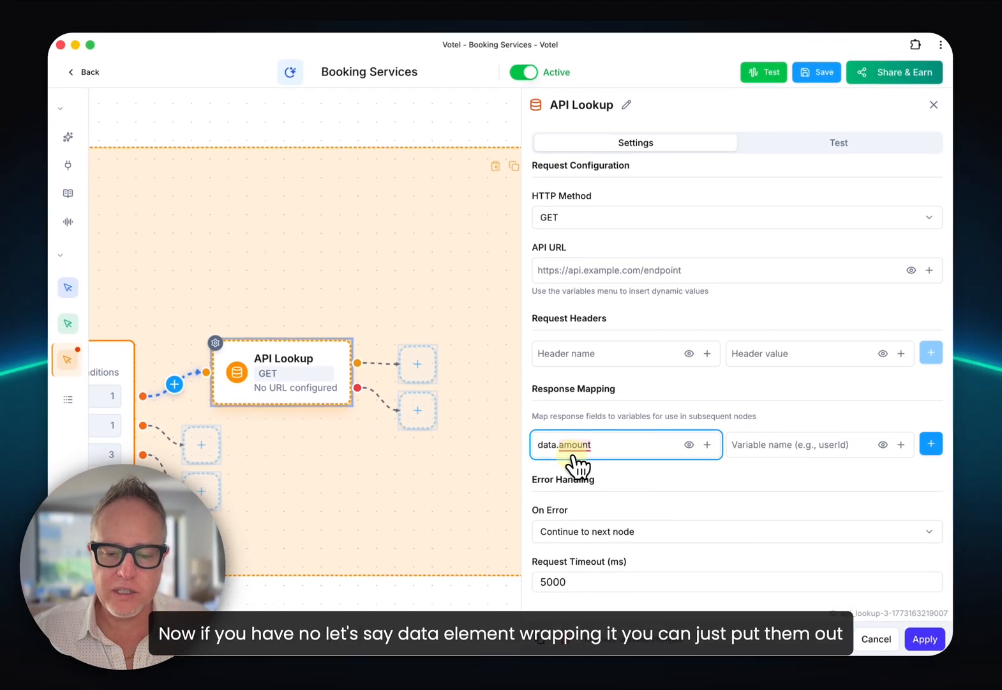
key("BackSpace")
key("BackSpace")
key("BackSpace")
key("BackSpace")
key("BackSpace")
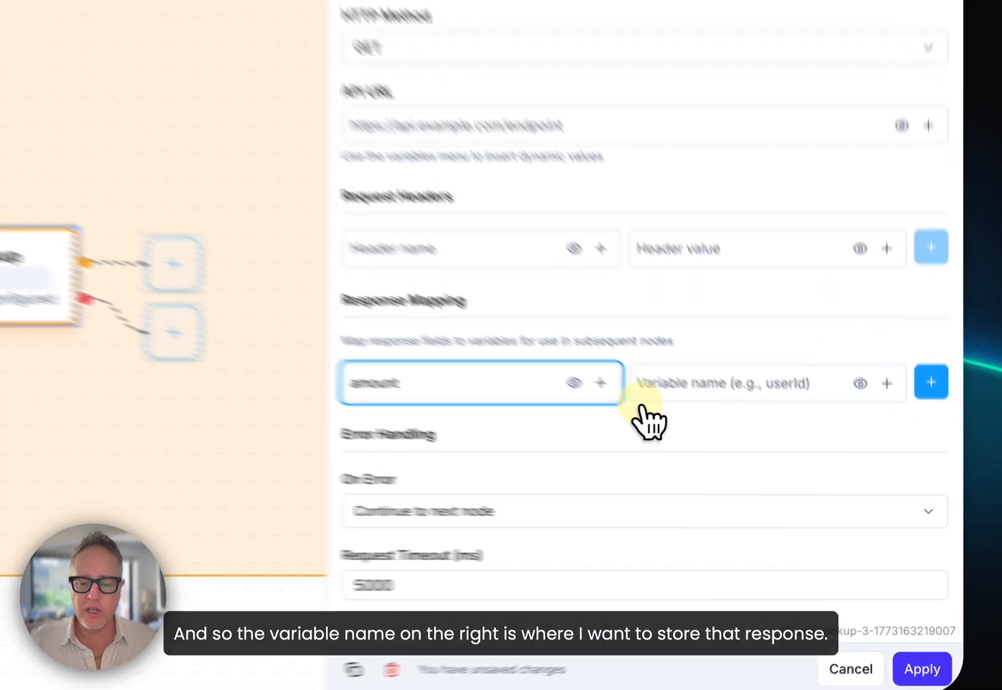
left_click(756, 447)
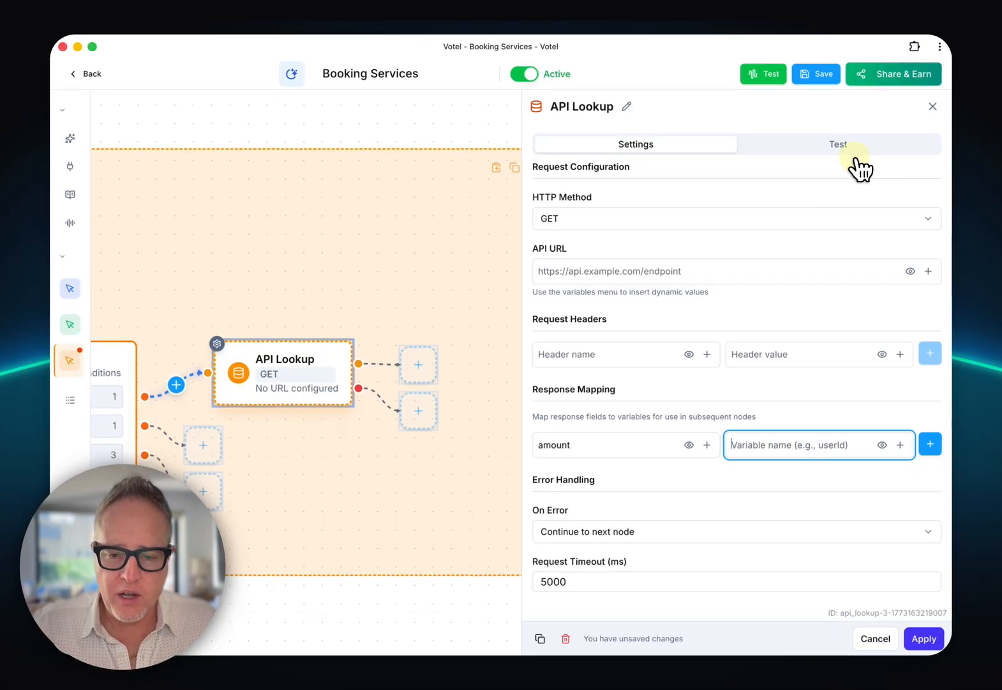
Step: Review the API Lookup node's test mode with its JSON request body, and close the settings without applying
left_click(854, 152)
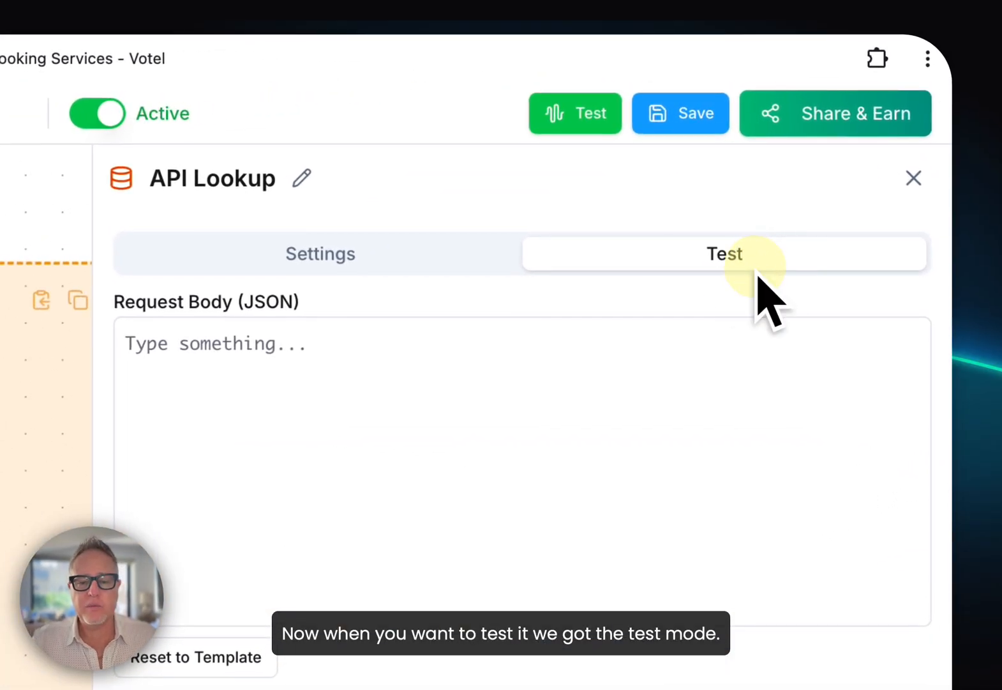
left_click(660, 333)
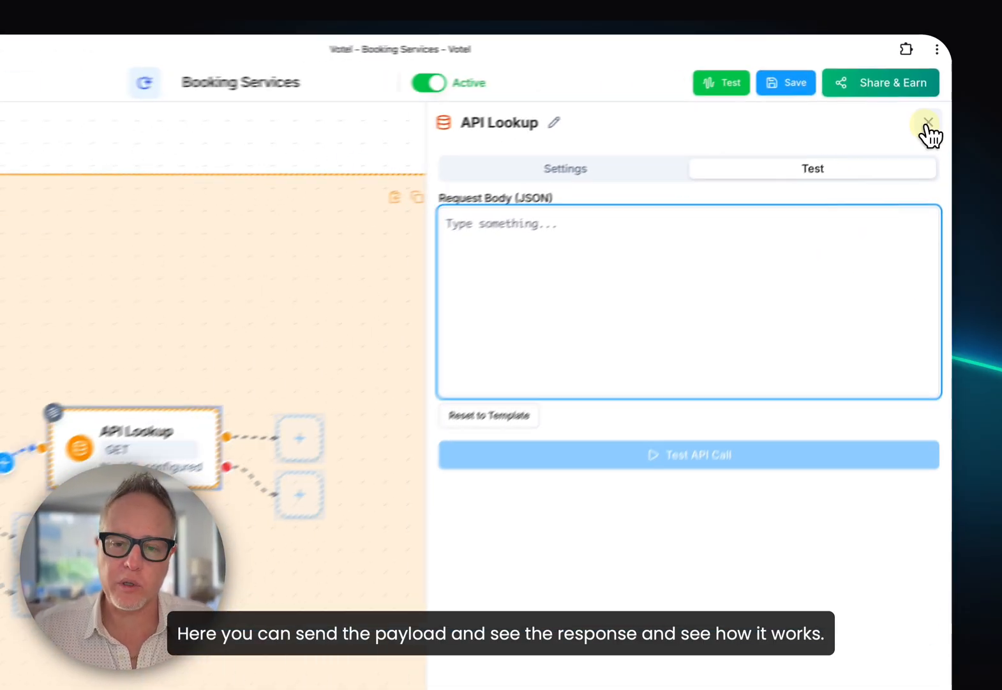
left_click(914, 179)
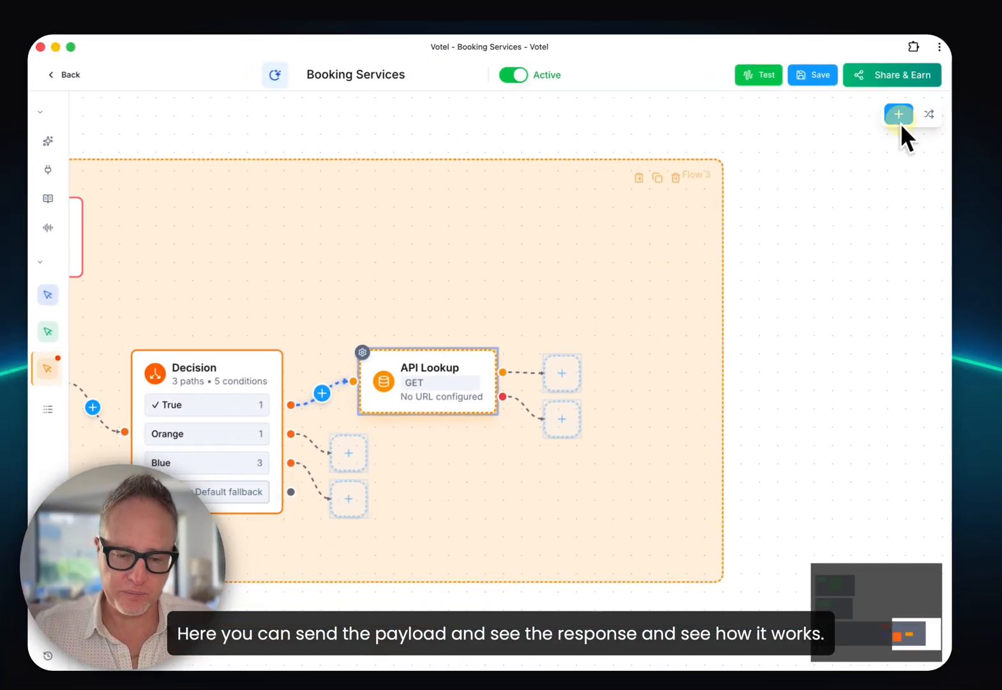
Step: Add an SMS node after the API Lookup node and open its settings
left_click(900, 121)
scroll(820, 469, "down", 5)
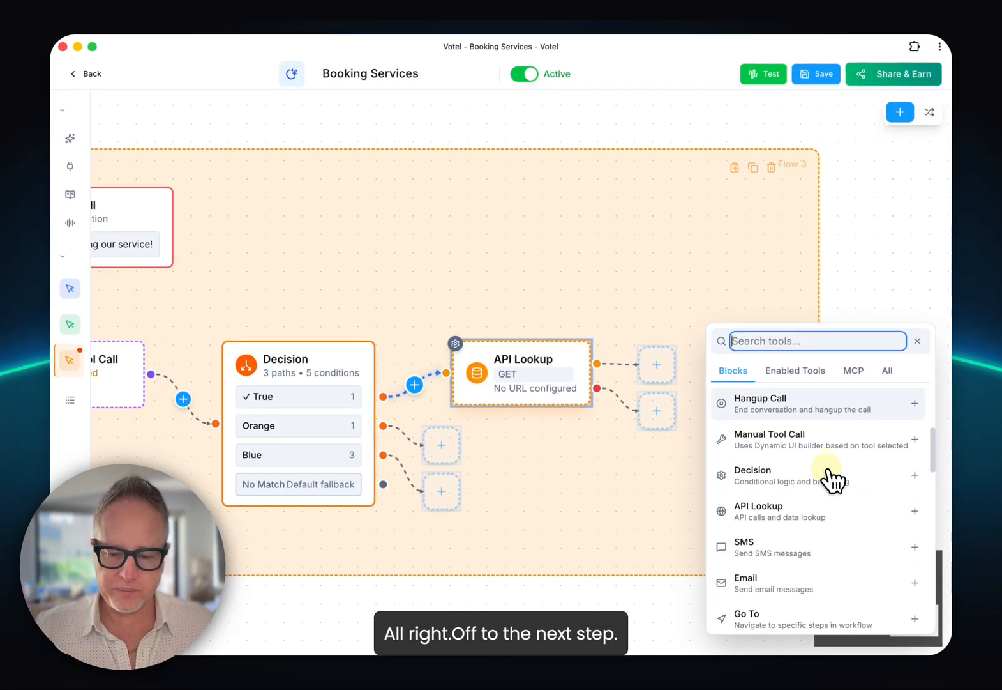
left_click(821, 478)
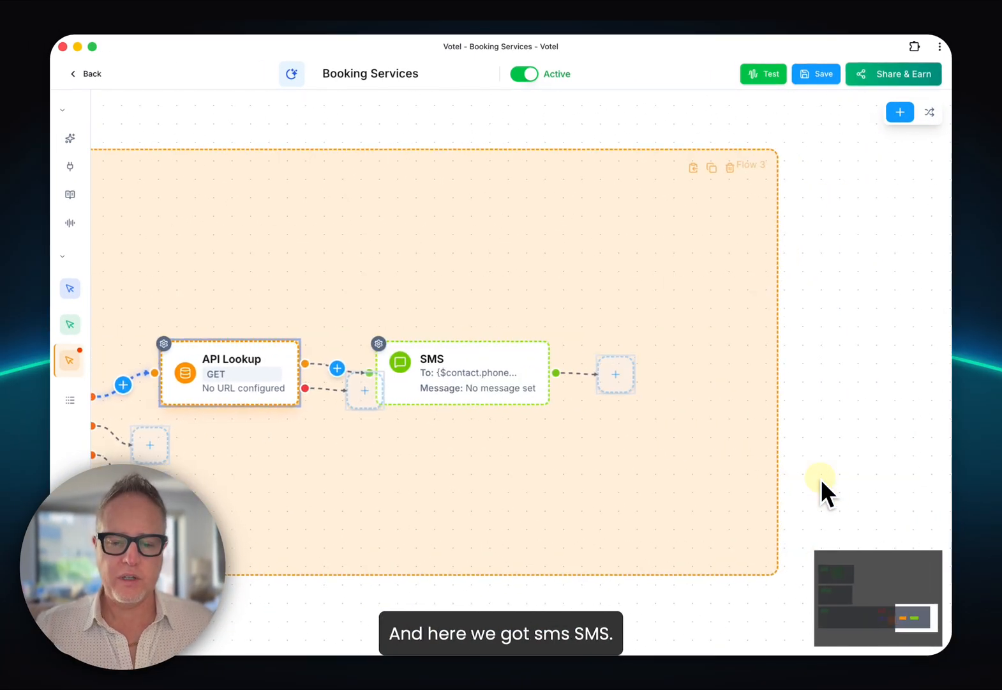
left_click(439, 370)
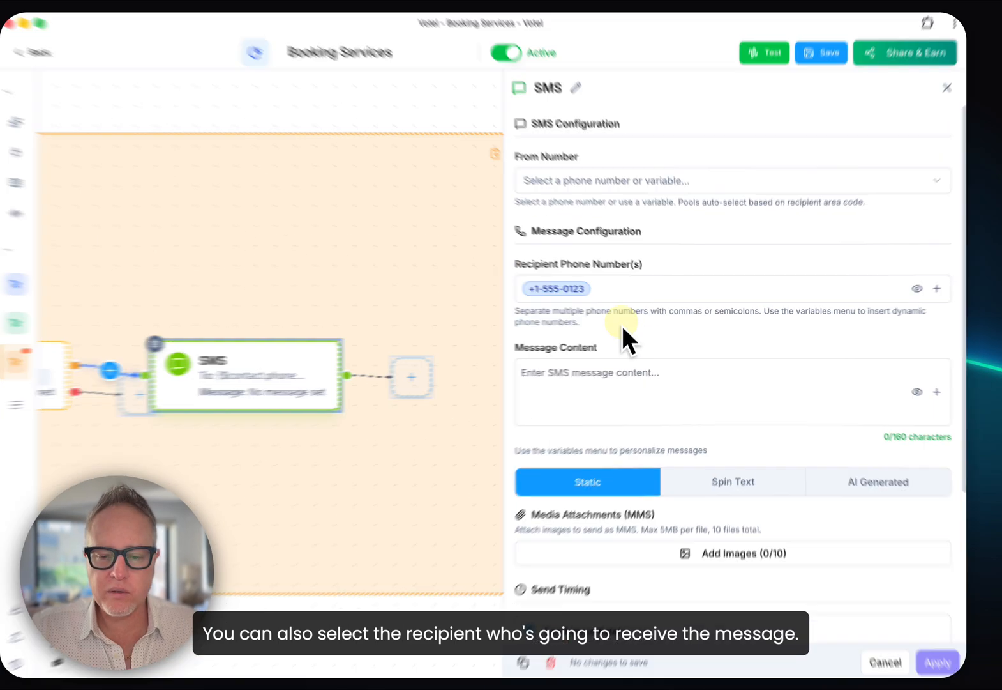
Step: Look over the SMS message content and media options, and set the send timing to Within Business Hours
left_click(610, 376)
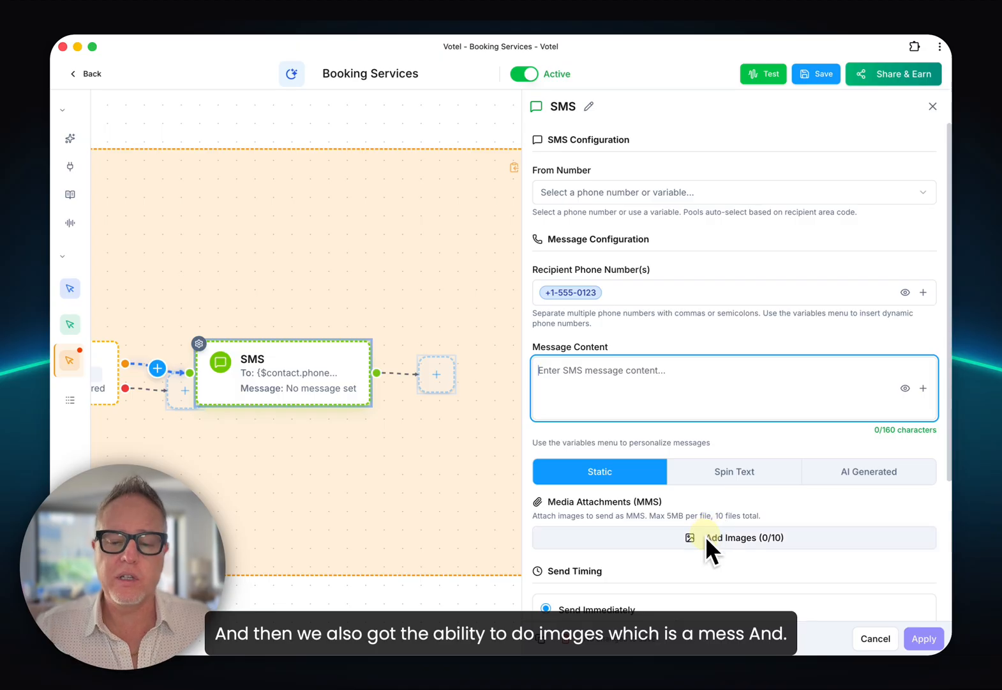
scroll(706, 536, "down", 2)
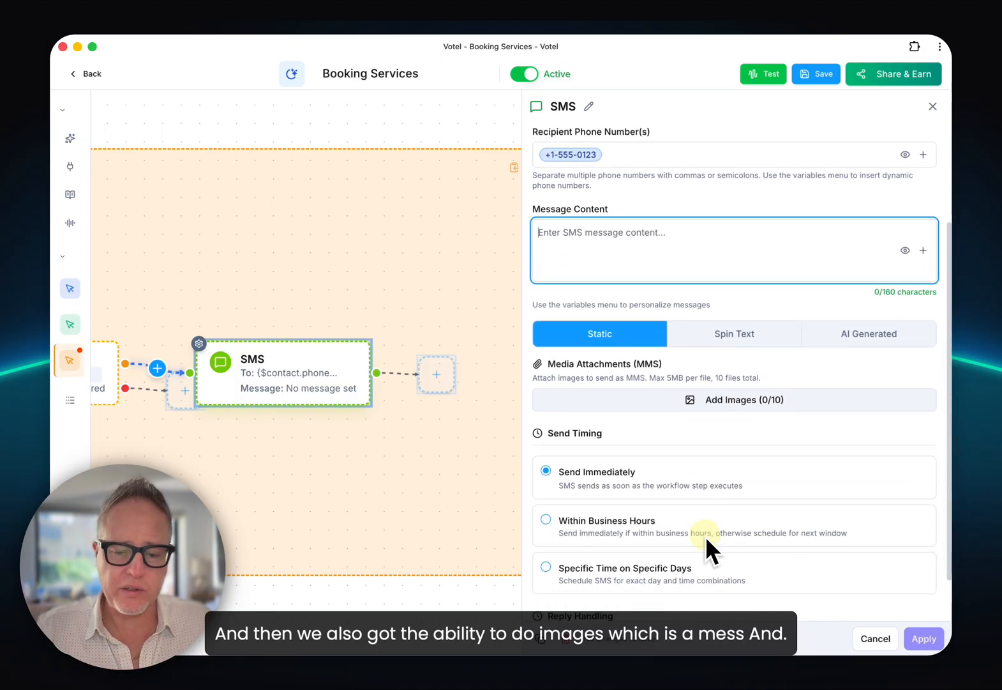
scroll(705, 535, "down", 1)
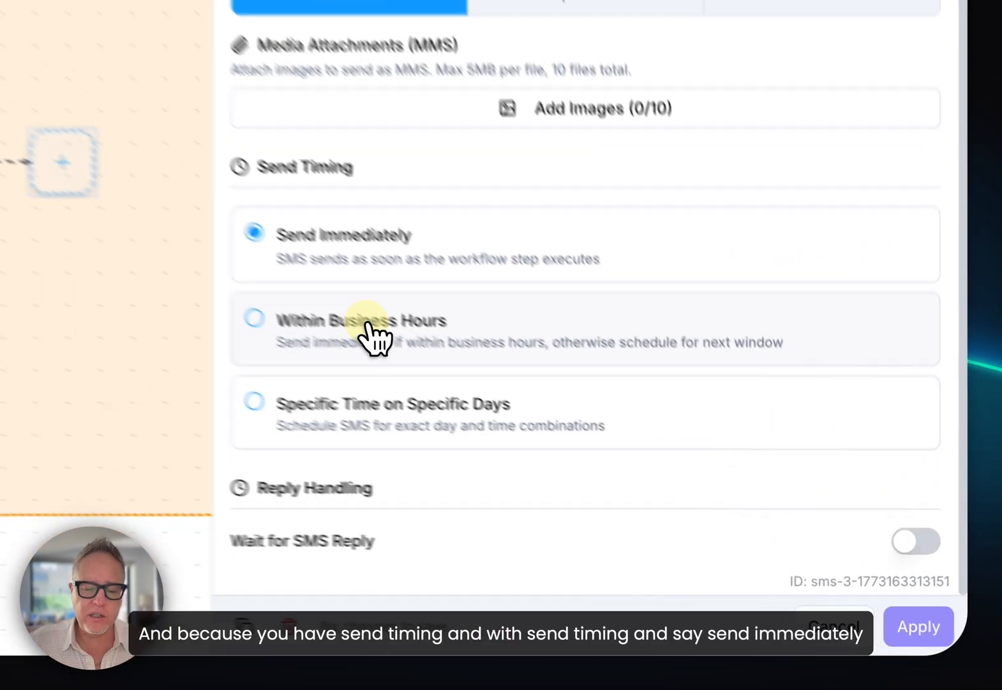
left_click(610, 466)
Step: Enable Wait for SMS Reply on the SMS node, apply the changes and close its settings
scroll(307, 300, "down", 5)
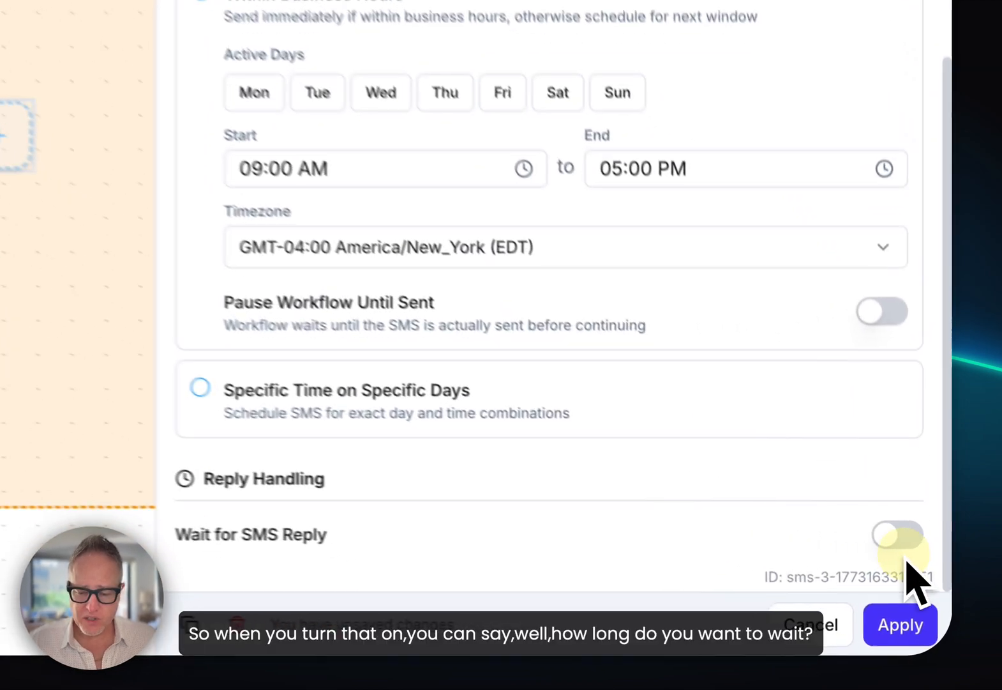
left_click(923, 589)
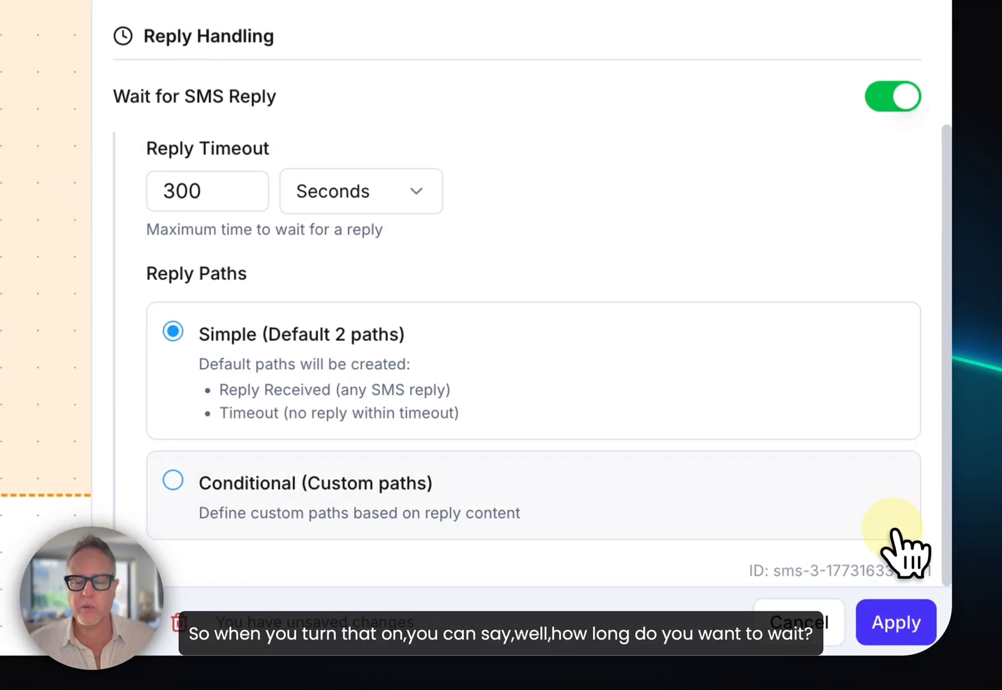
left_click(895, 638)
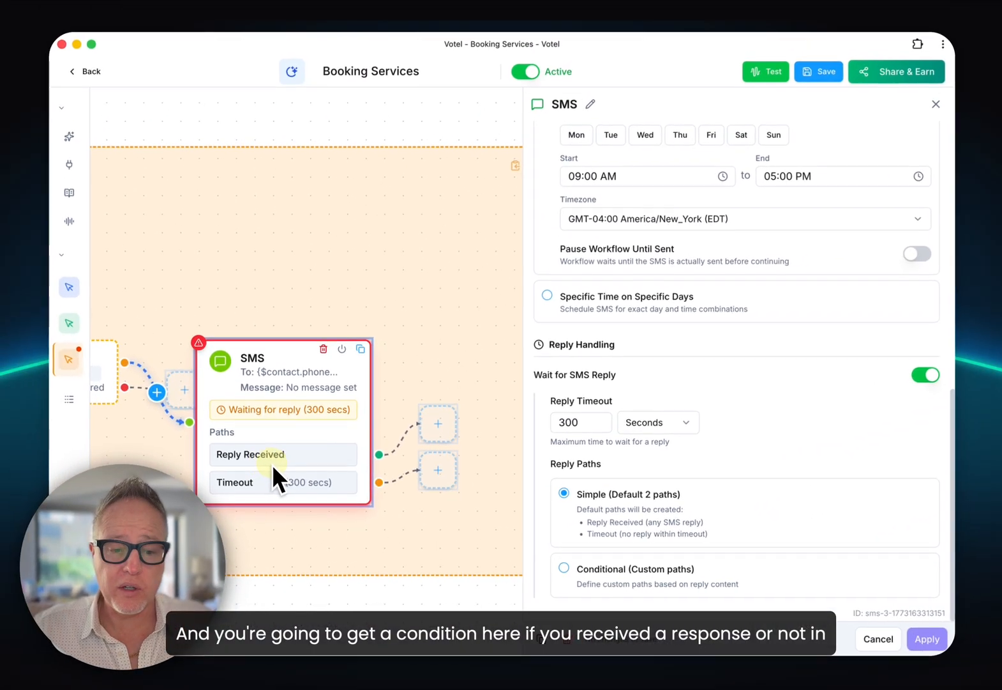
left_click(933, 107)
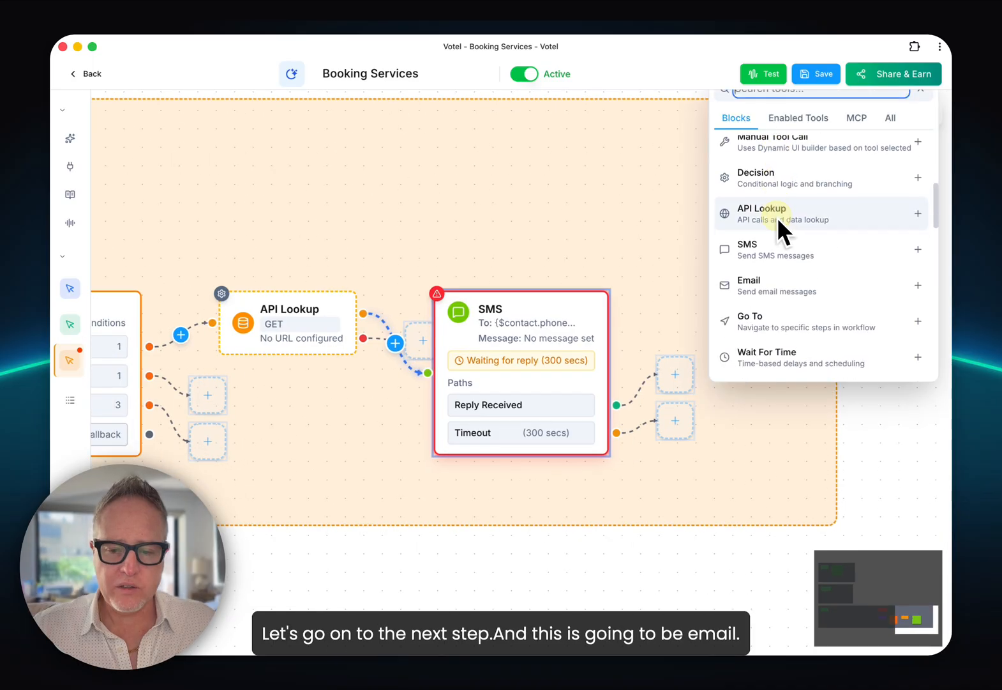
Step: Add an Email node to the SMS node's Reply Received path and open its settings
scroll(778, 217, "down", 1)
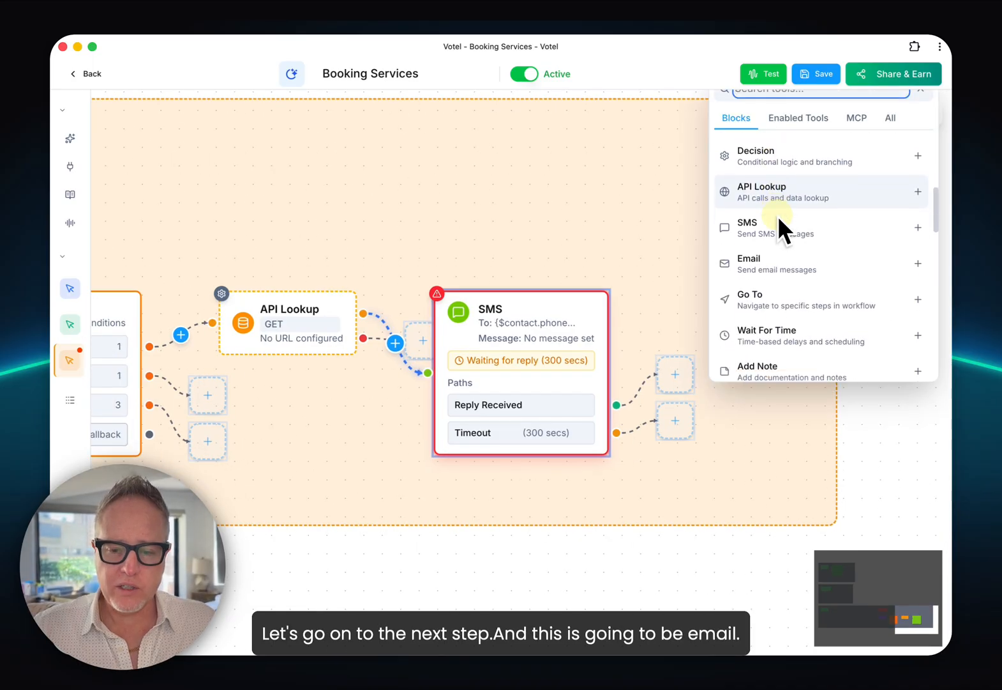
left_click(769, 262)
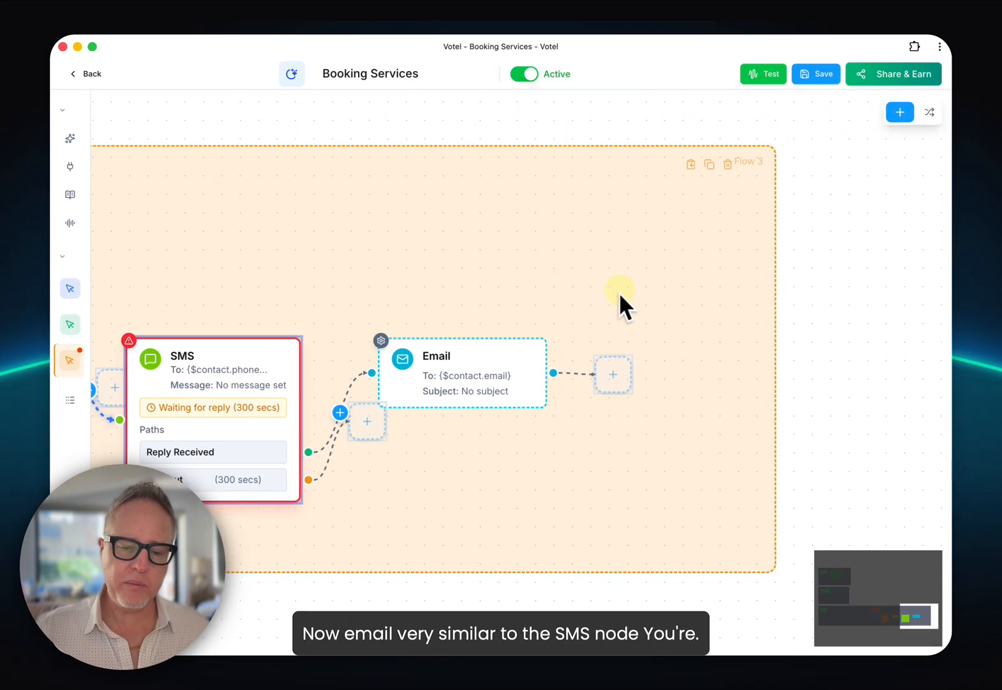
left_click(483, 348)
left_click(479, 354)
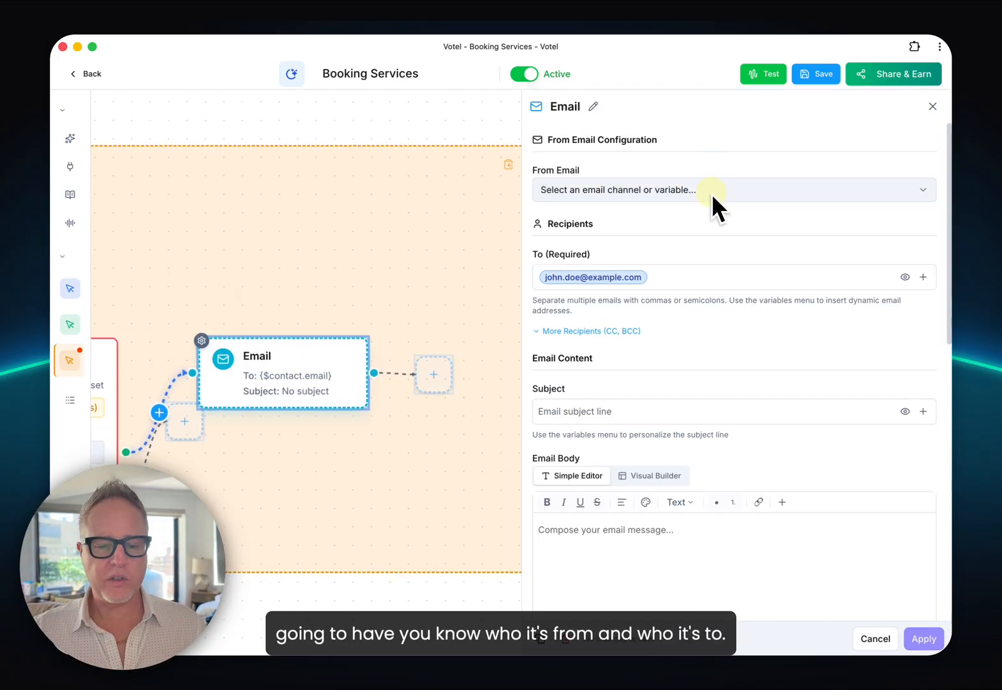
Step: Look over the Email node's subject and body fields and the variables available for the email body
scroll(695, 353, "down", 1)
scroll(696, 355, "down", 1)
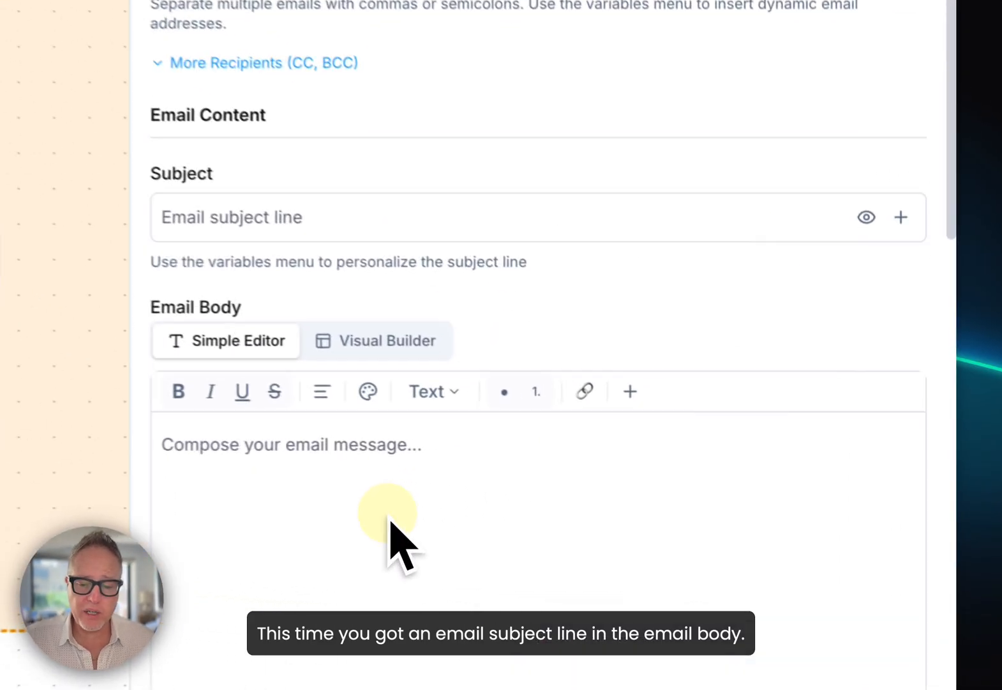
left_click(657, 489)
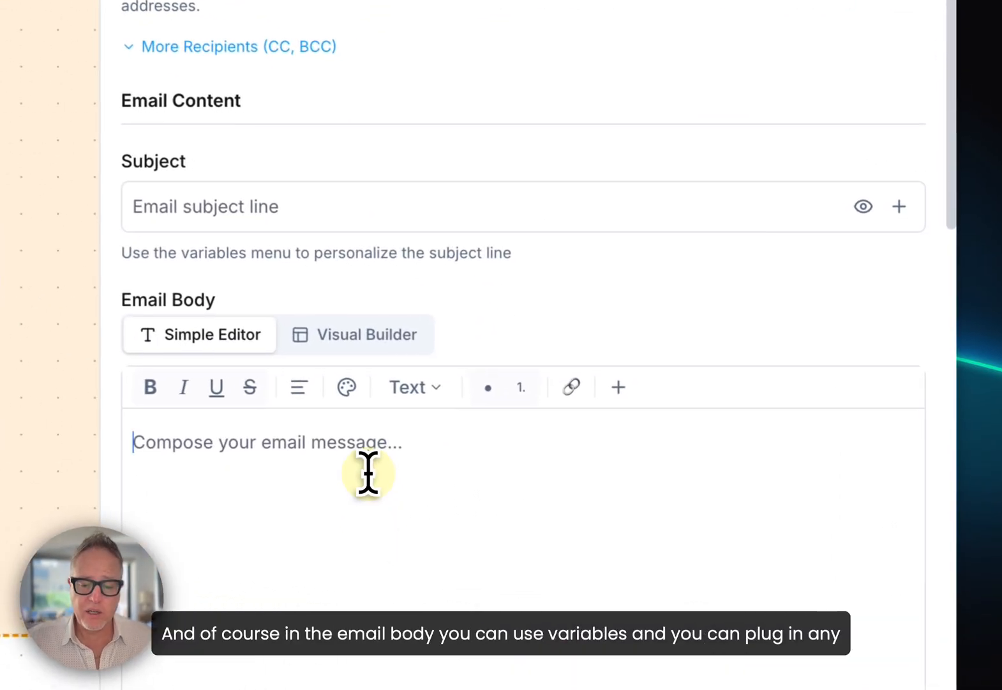
left_click(617, 387)
scroll(657, 156, "up", 2)
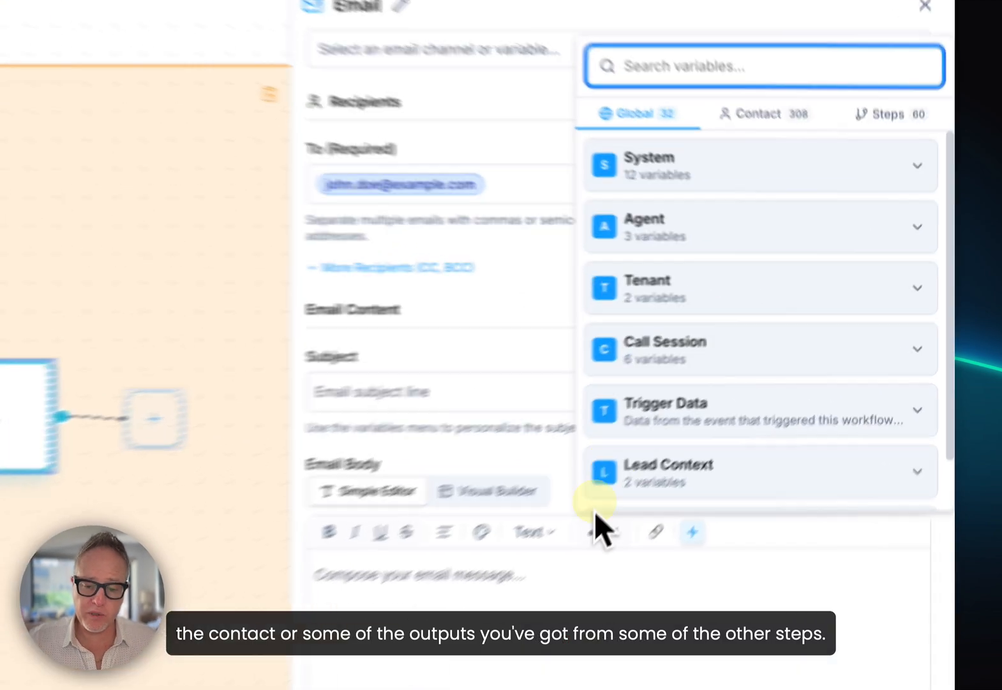
left_click(676, 536)
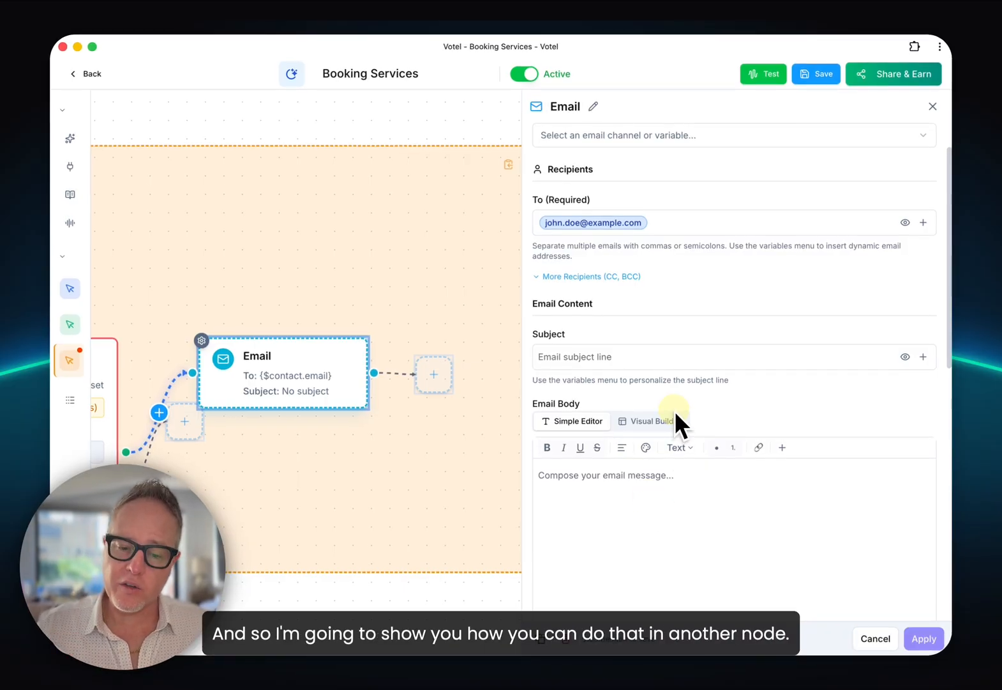
Step: Review the Email node's send timing, lead management, attachment and reply handling options, and close the settings without applying
scroll(675, 414, "down", 5)
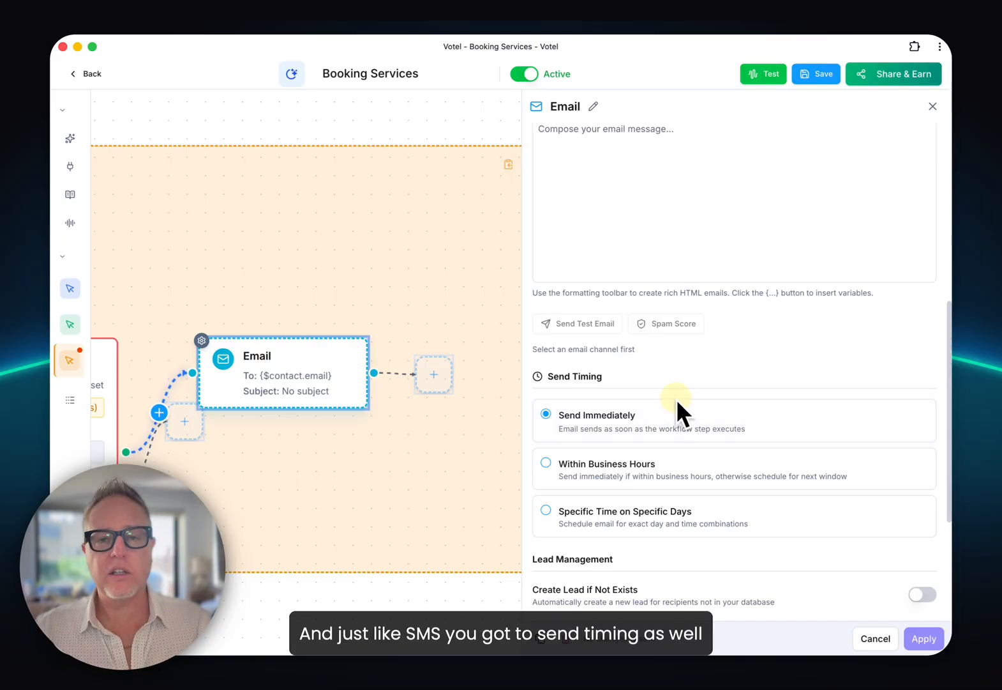
scroll(677, 401, "down", 5)
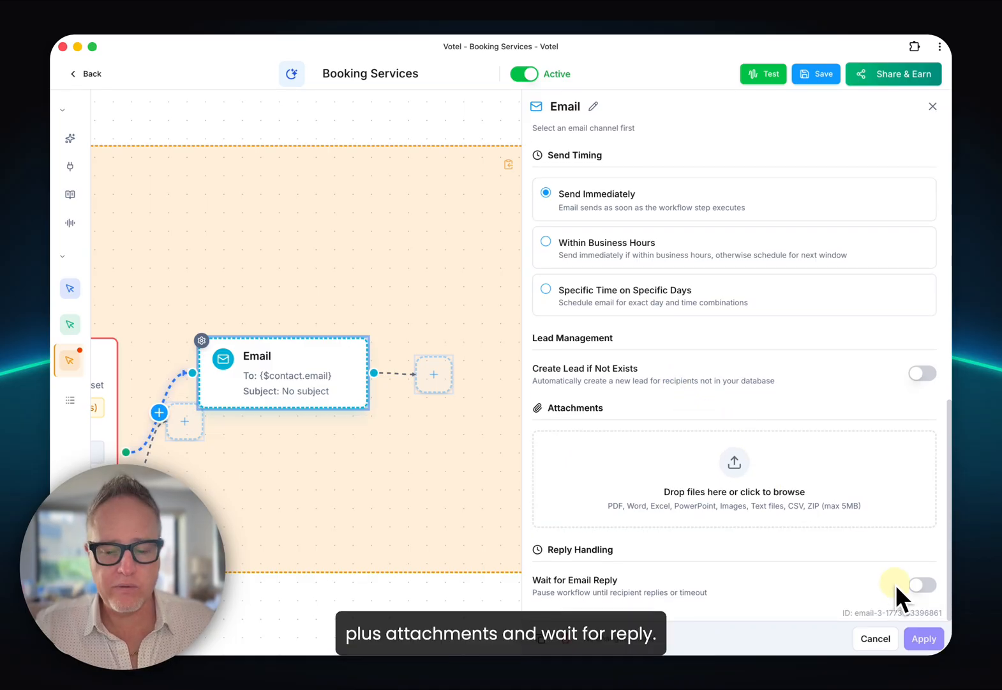
left_click(878, 638)
Step: Add a Go To node after the Email node, view its target step setting and close the settings
left_click(673, 375)
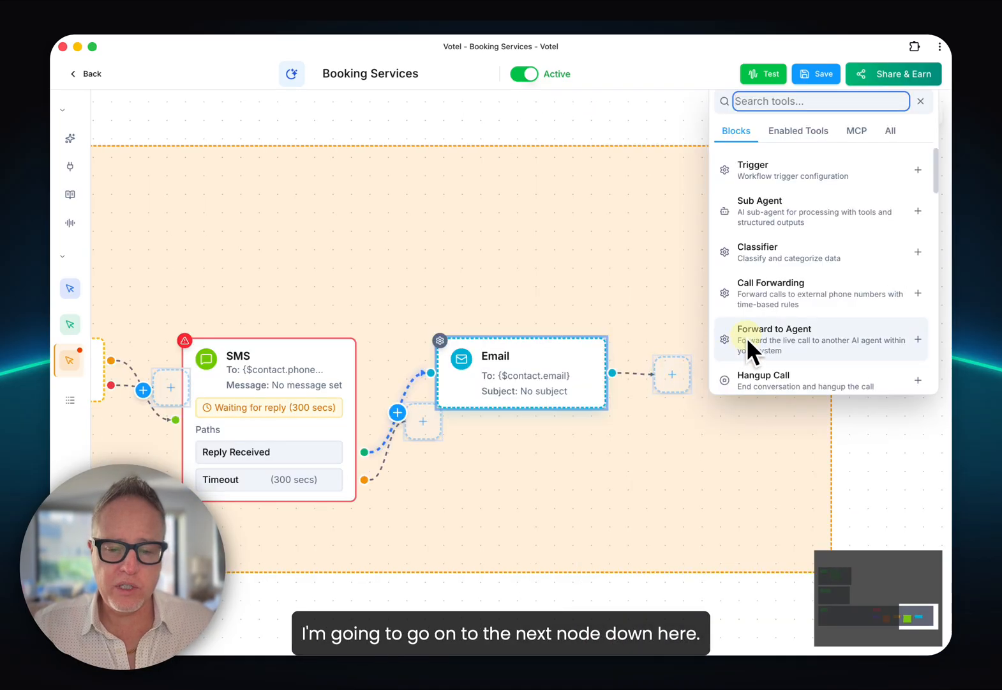
scroll(754, 335, "down", 5)
scroll(759, 328, "down", 3)
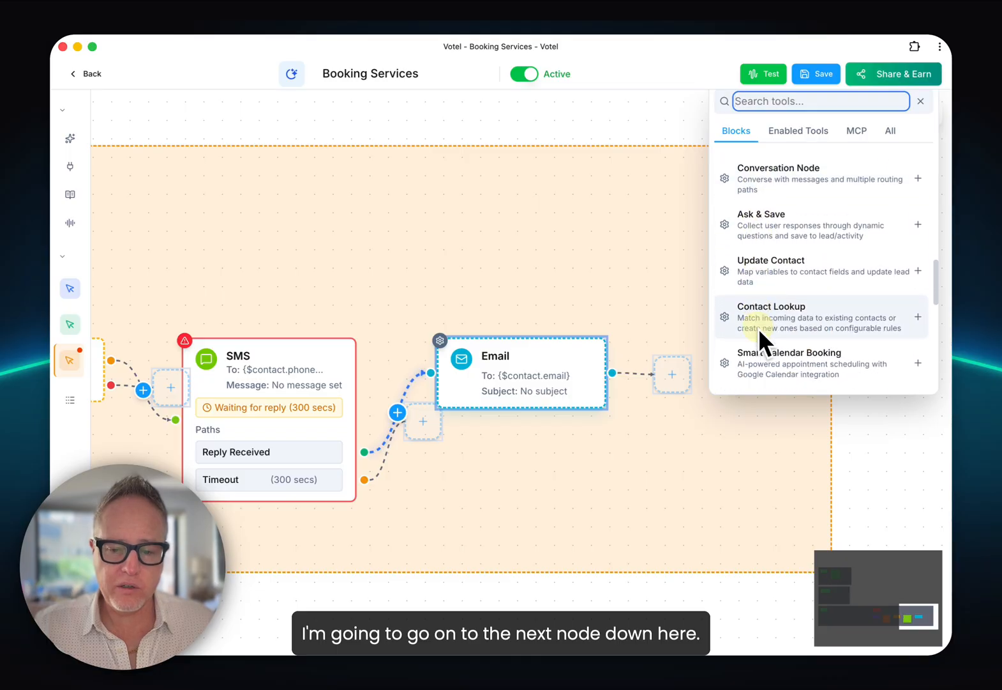
scroll(786, 308, "down", 5)
left_click(793, 307)
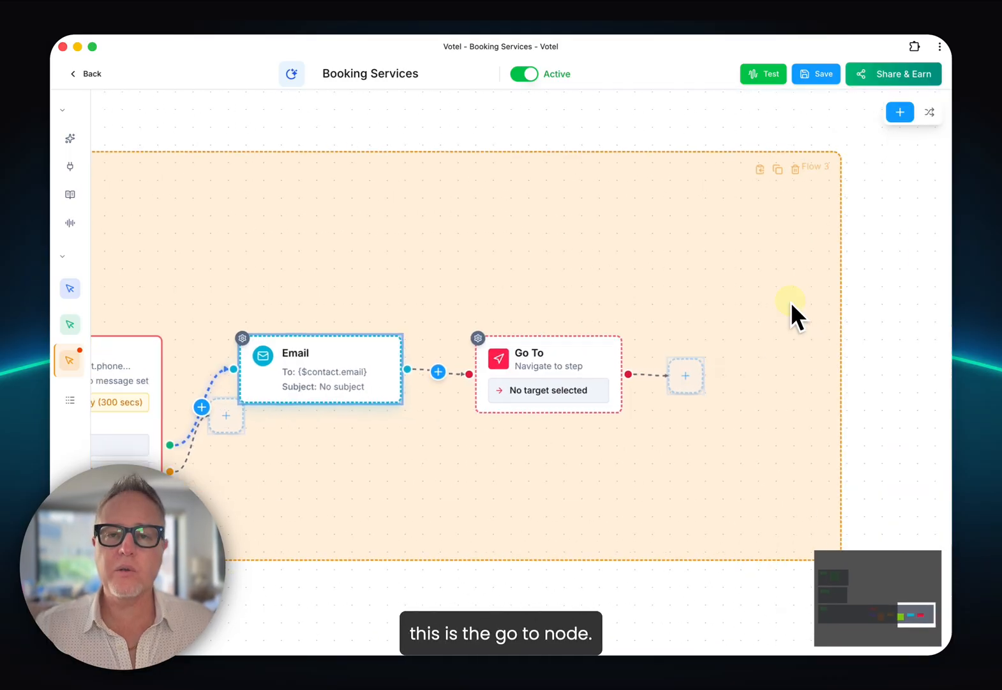
left_click(497, 377)
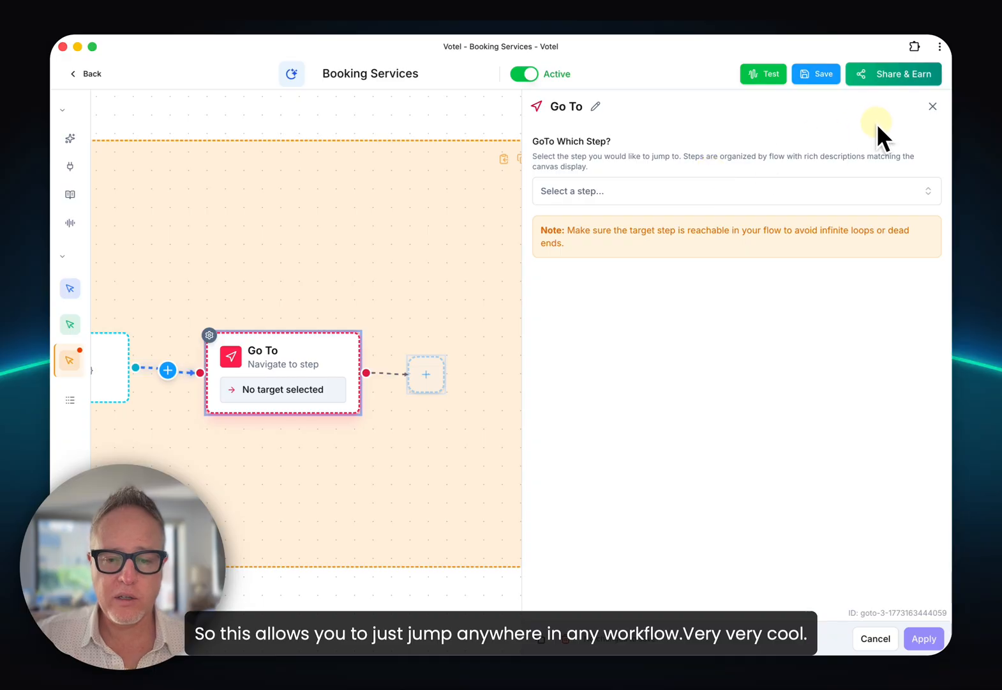
left_click(929, 112)
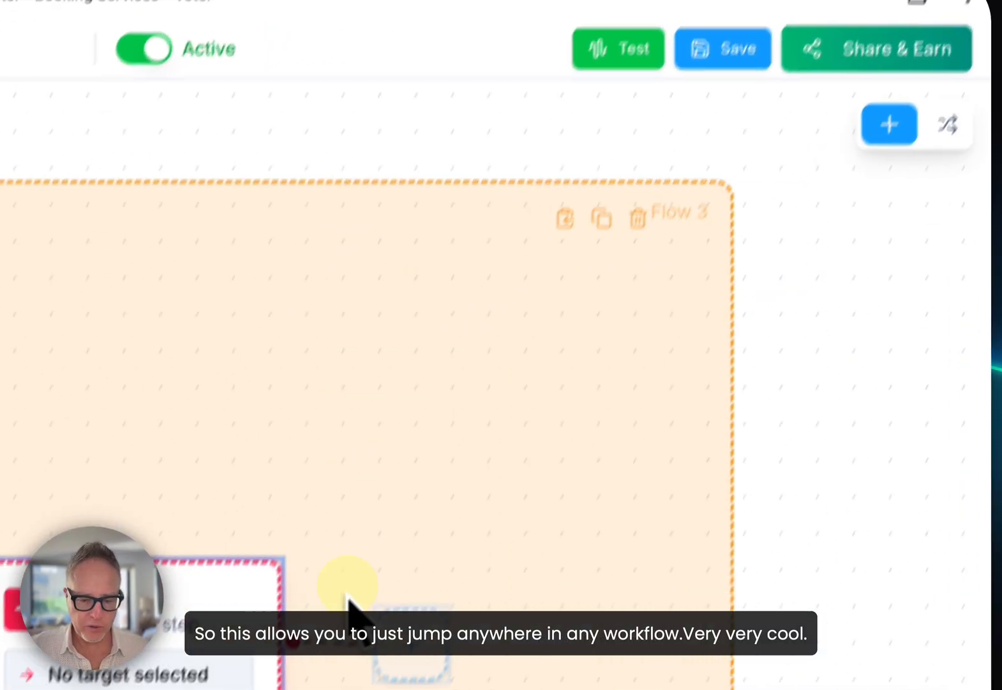
Step: Add a Wait For Time node after the Go To node and open its settings
left_click(427, 374)
left_click(734, 313)
left_click(279, 425)
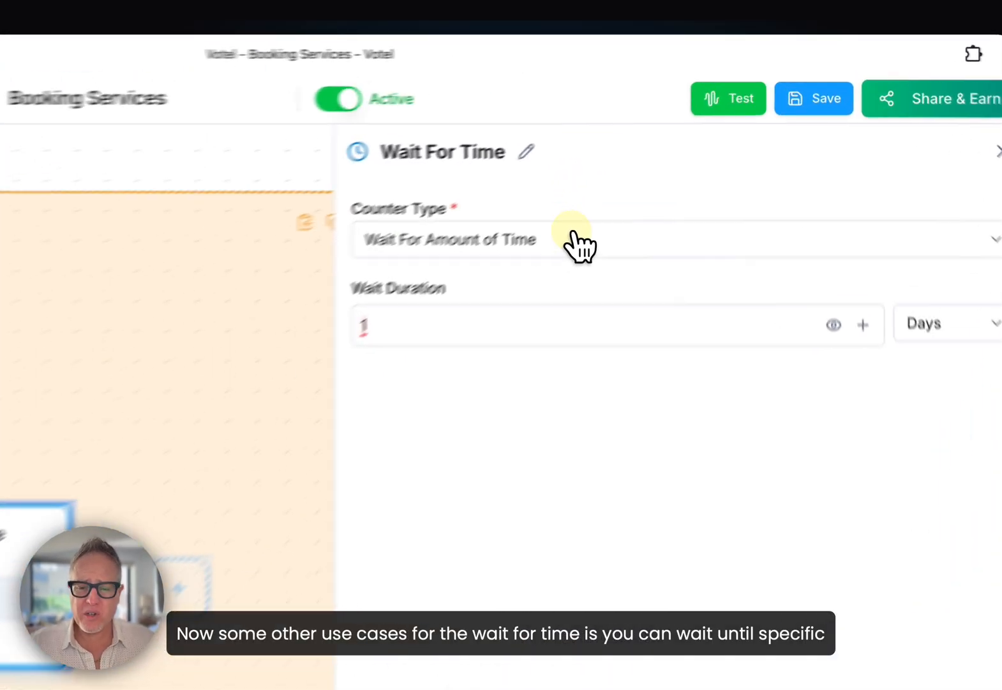
Step: Set the counter type to Wait Till Specific Date and the offset from the date to minus
left_click(669, 160)
left_click(656, 208)
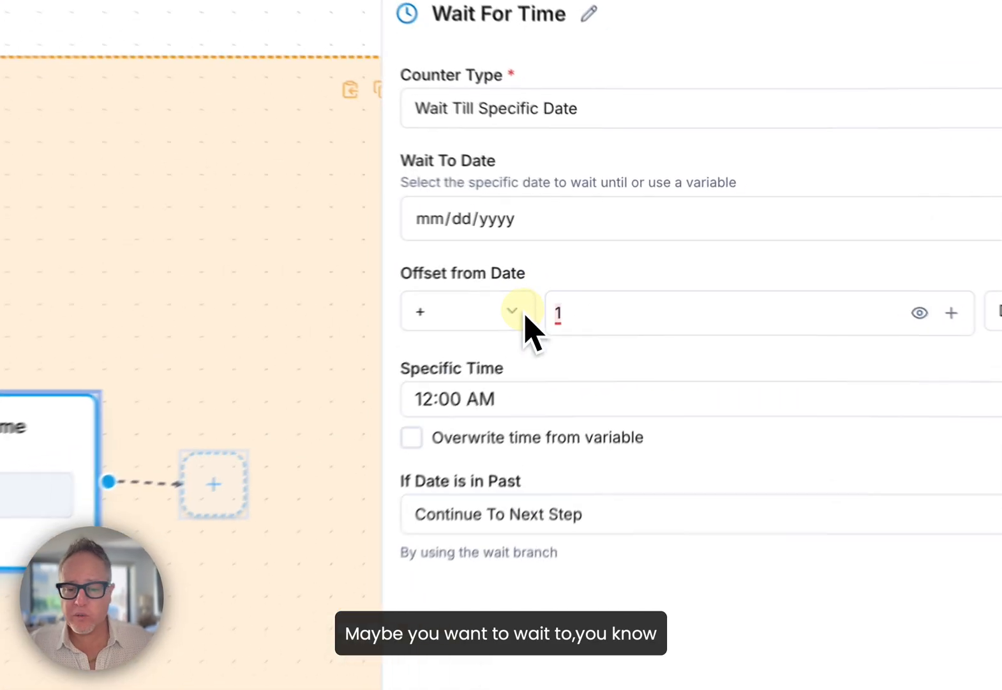
left_click(594, 277)
left_click(572, 323)
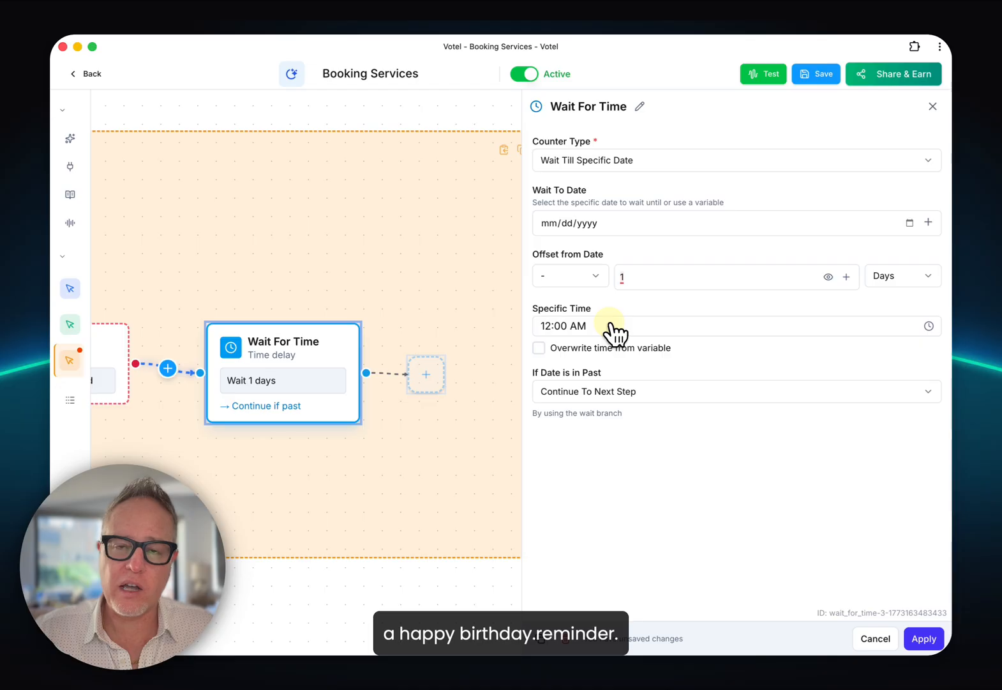
Step: Set the Wait For Time node's specific time to 09:00 AM and apply the changes
left_click(549, 327)
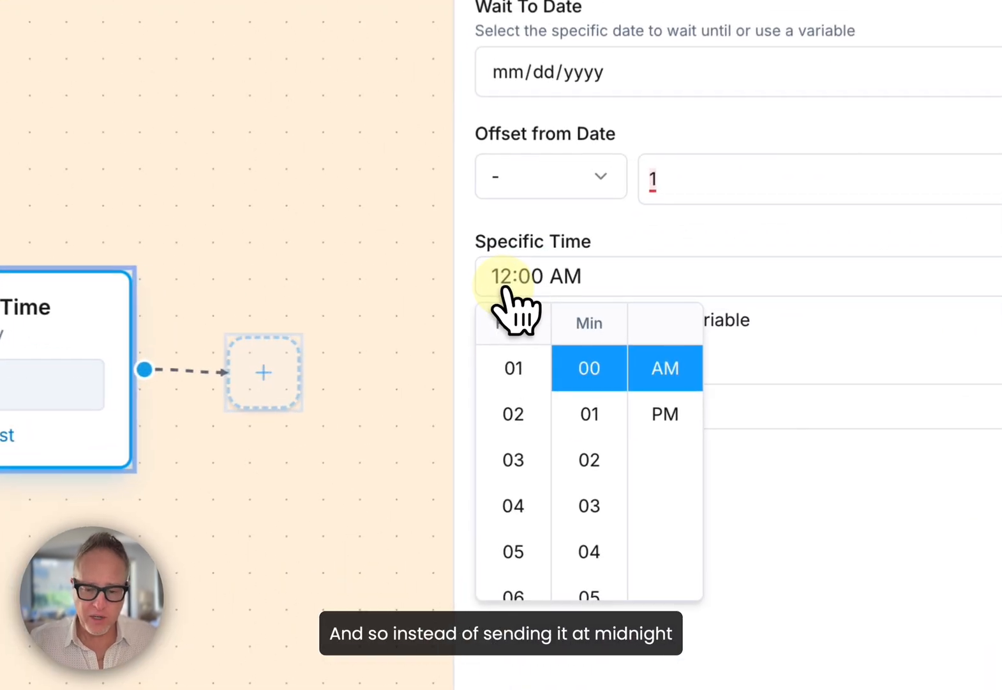
scroll(511, 477, "down", 2)
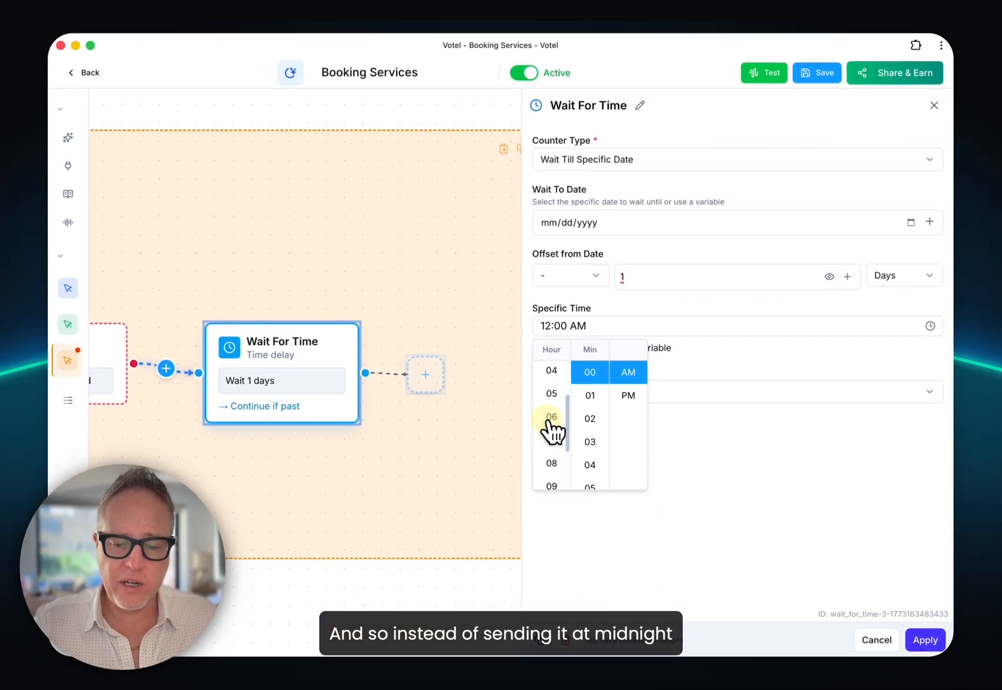
scroll(552, 431, "down", 2)
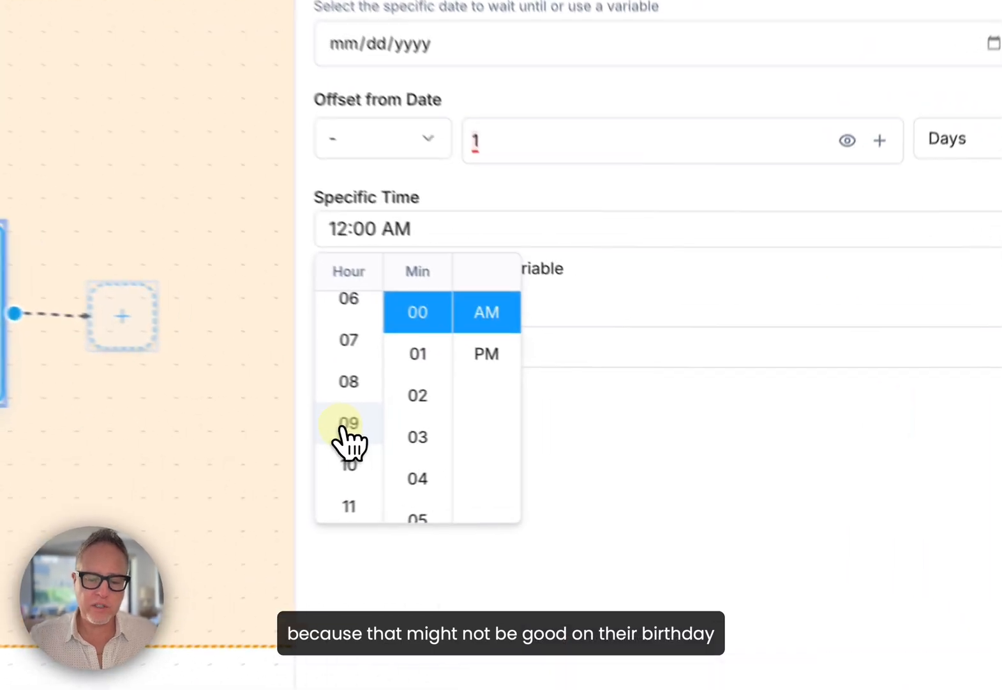
left_click(345, 424)
left_click(727, 318)
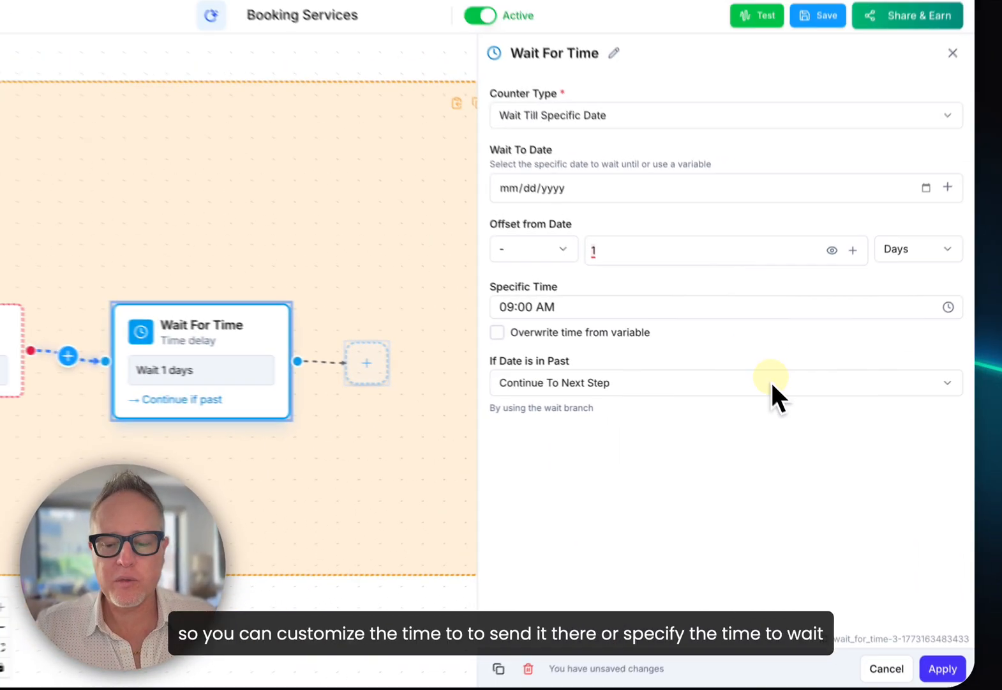
left_click(941, 669)
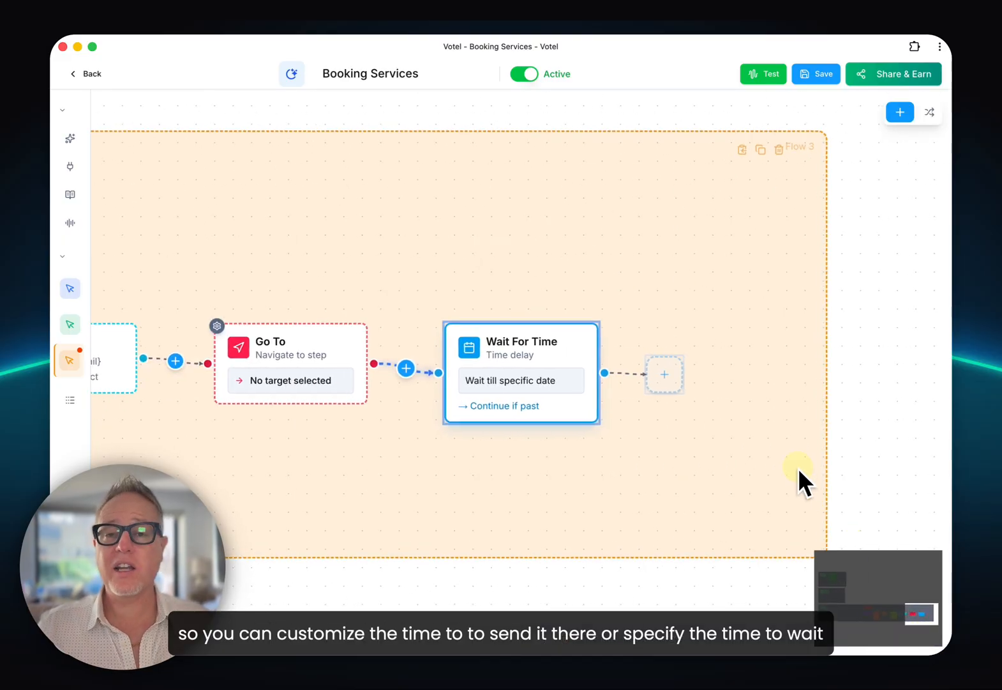
Step: Add an Add Note node after the Wait For Time node and open its settings
left_click(900, 112)
scroll(755, 255, "down", 4)
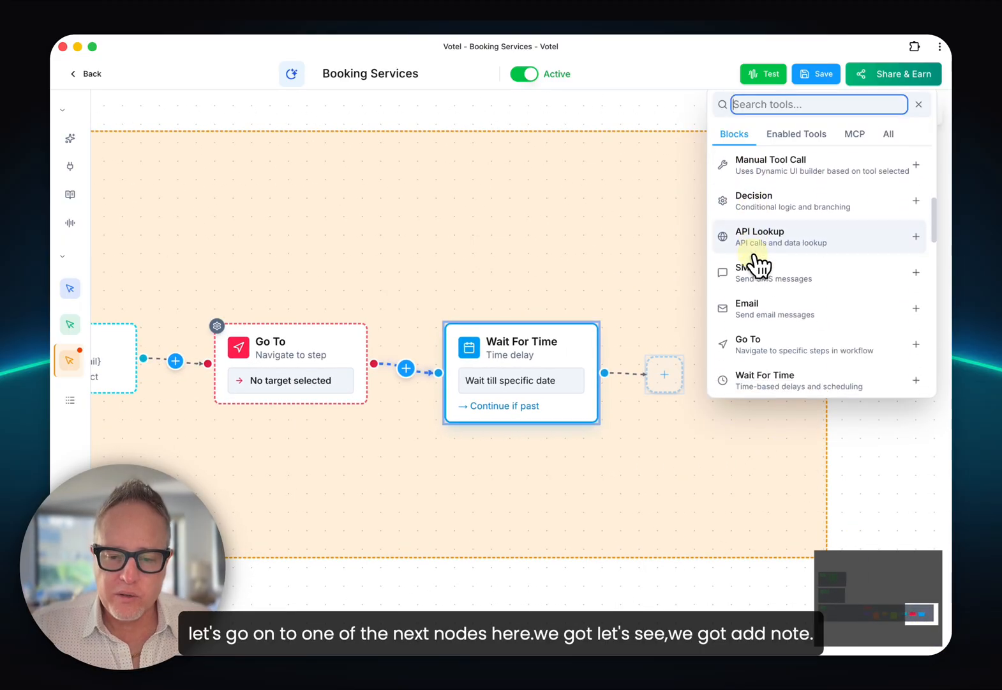
scroll(757, 263, "down", 9)
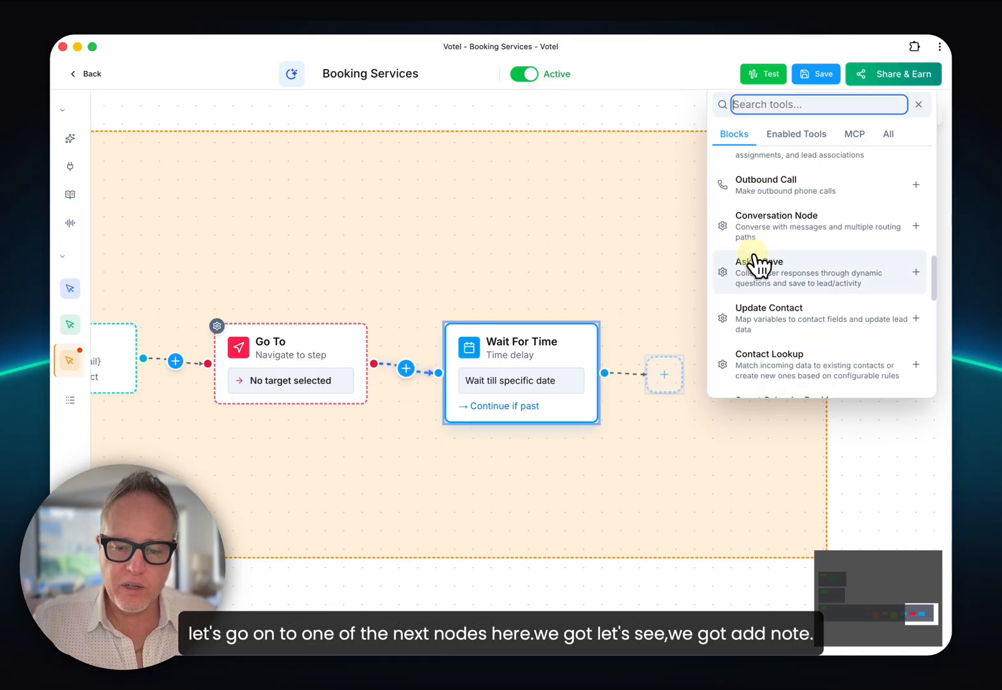
scroll(756, 263, "down", 3)
scroll(757, 263, "up", 3)
scroll(757, 263, "down", 2)
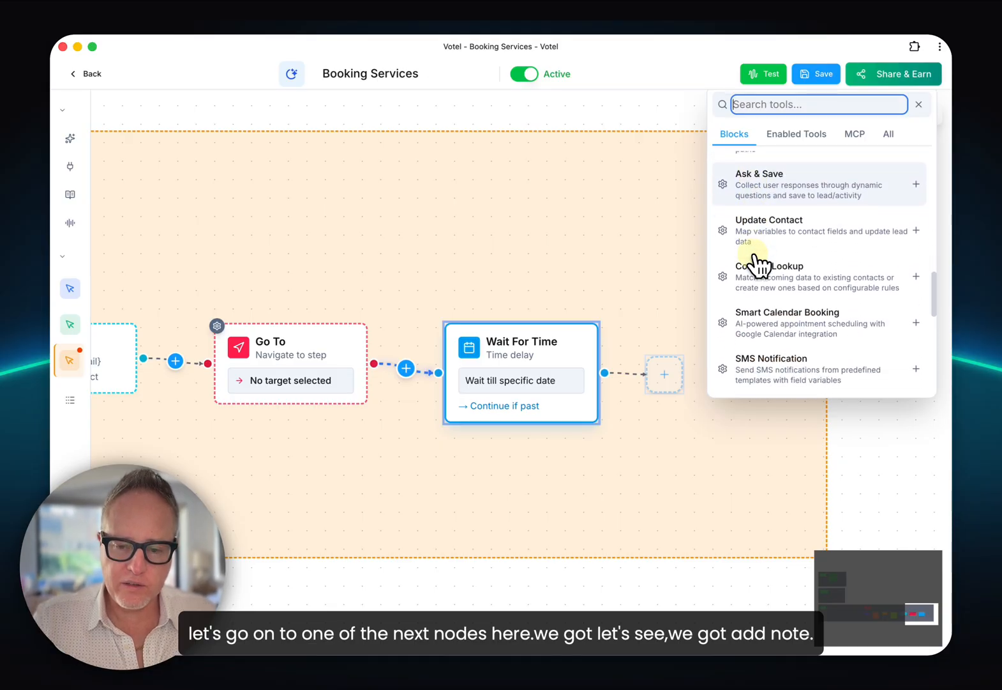
scroll(757, 262, "up", 3)
left_click(766, 298)
left_click(456, 376)
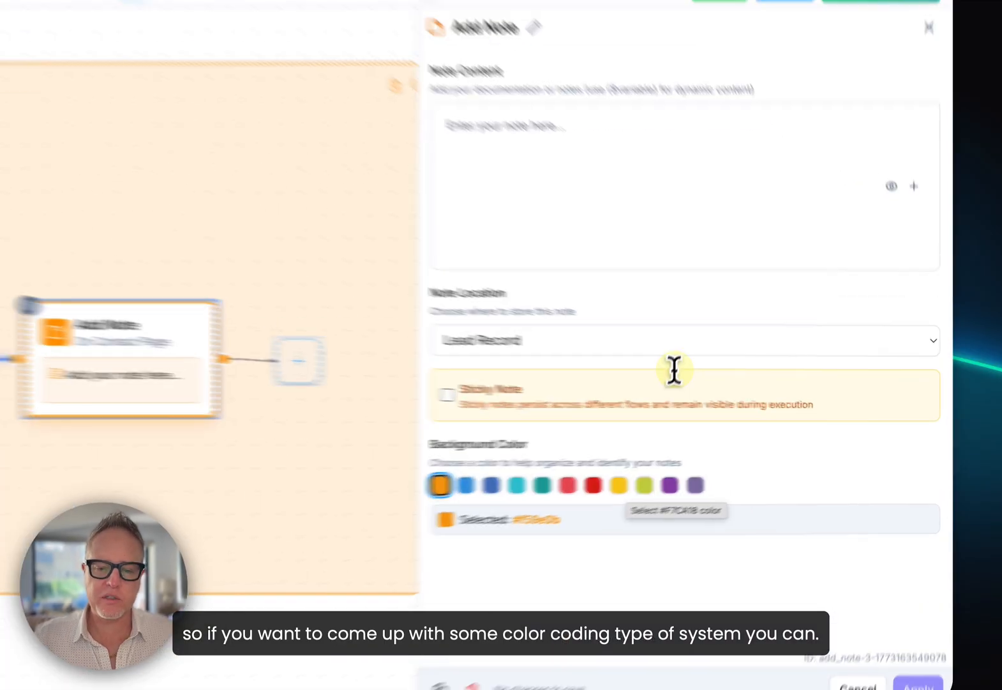
Step: Look through the Global, Contact and Steps variables available for the note content
left_click(770, 274)
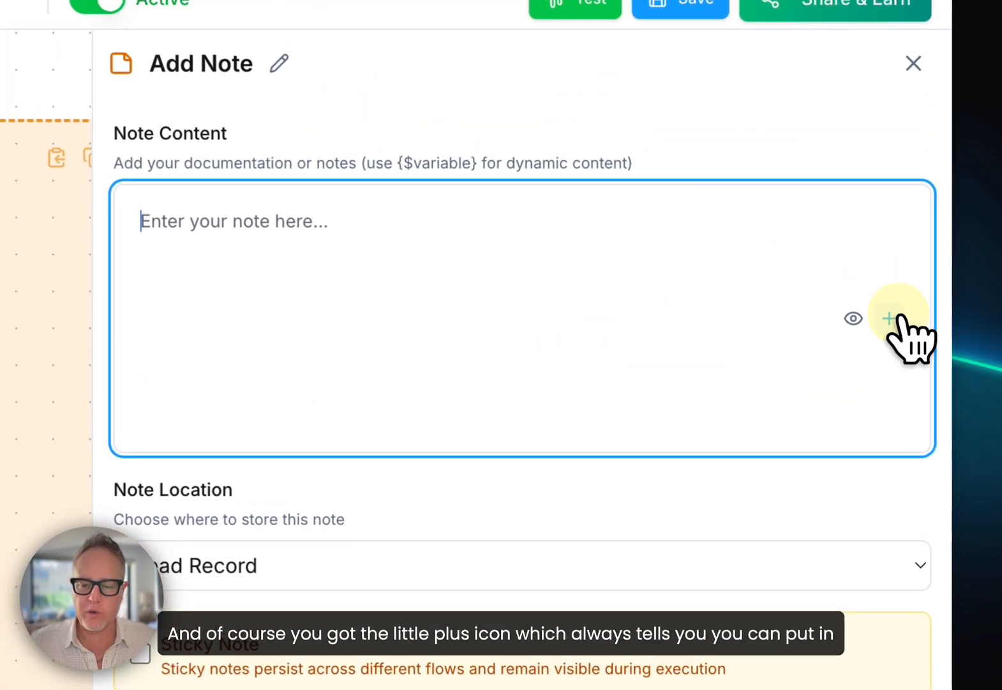
left_click(890, 319)
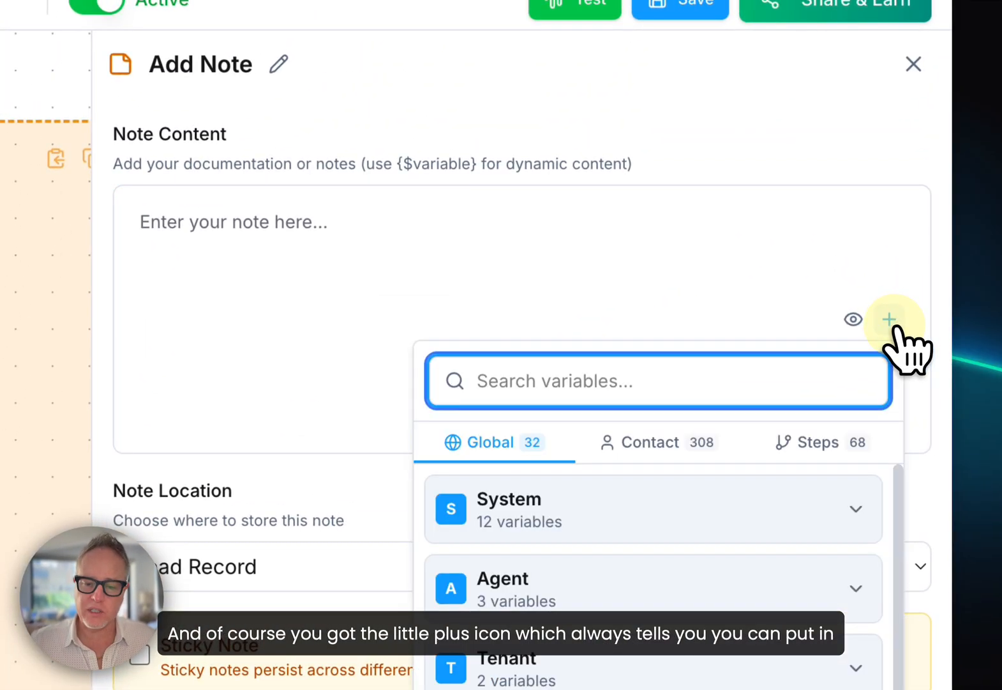
left_click(706, 442)
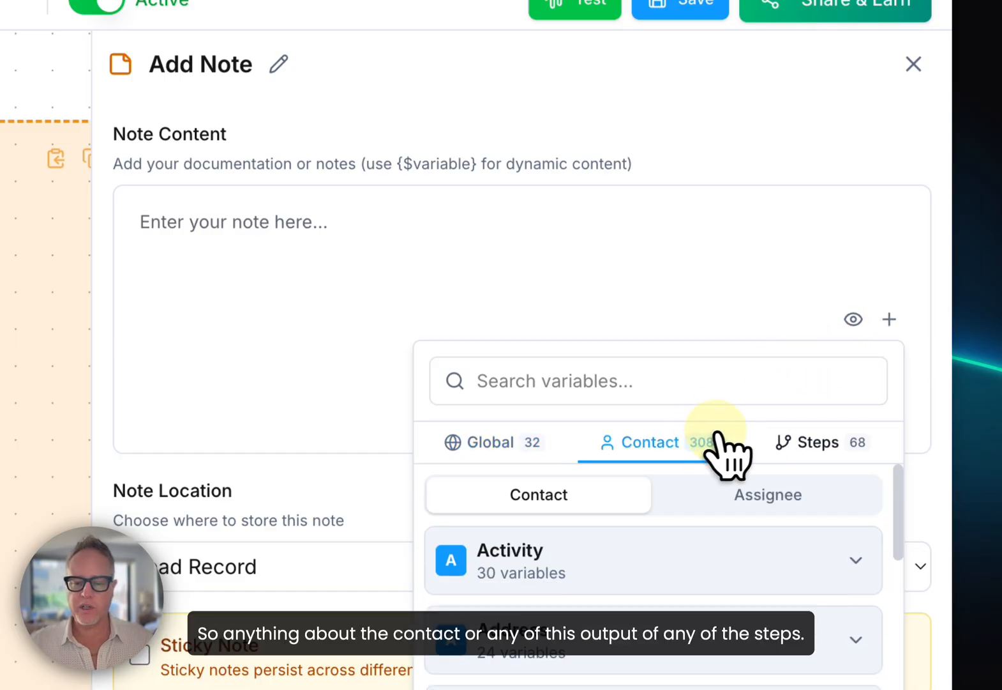
left_click(820, 443)
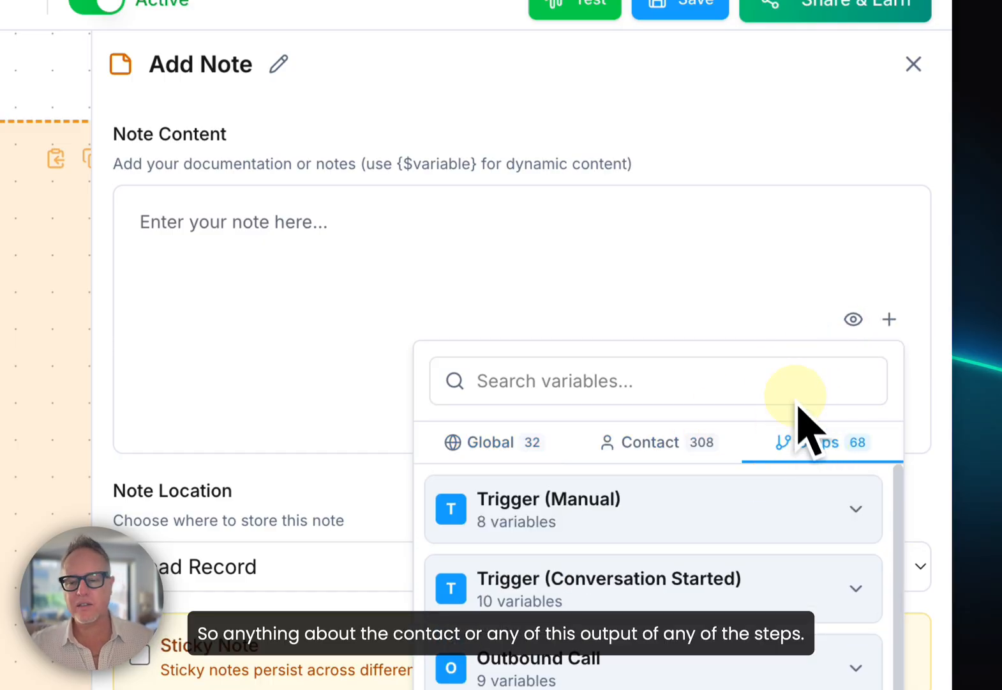
left_click(794, 293)
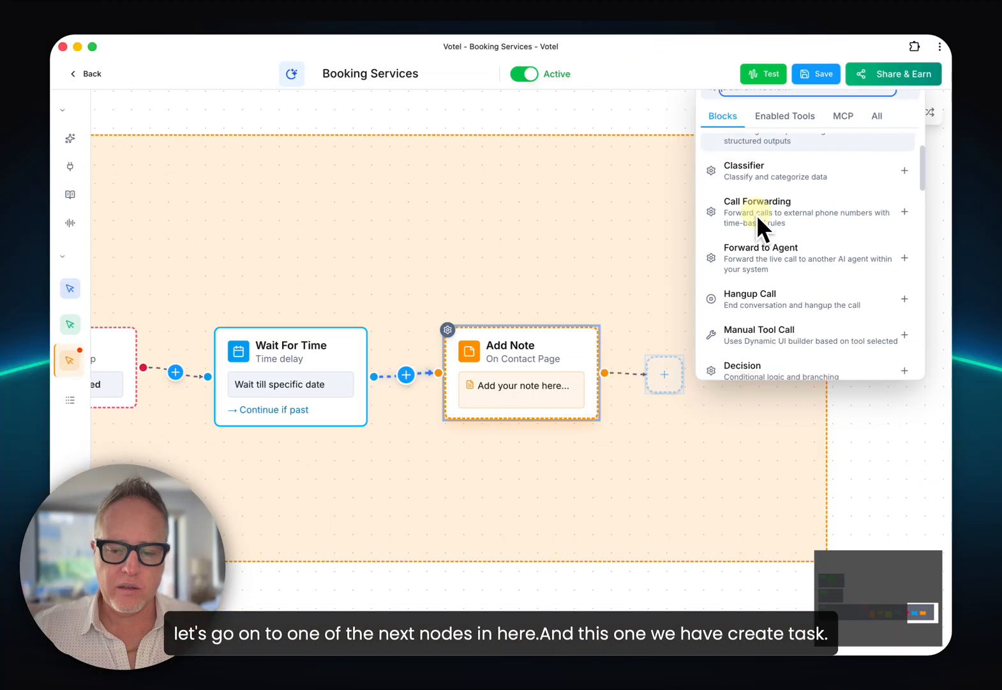
Step: Add a Create Task node after the Add Note node and open its settings
scroll(757, 217, "down", 2)
scroll(757, 217, "down", 5)
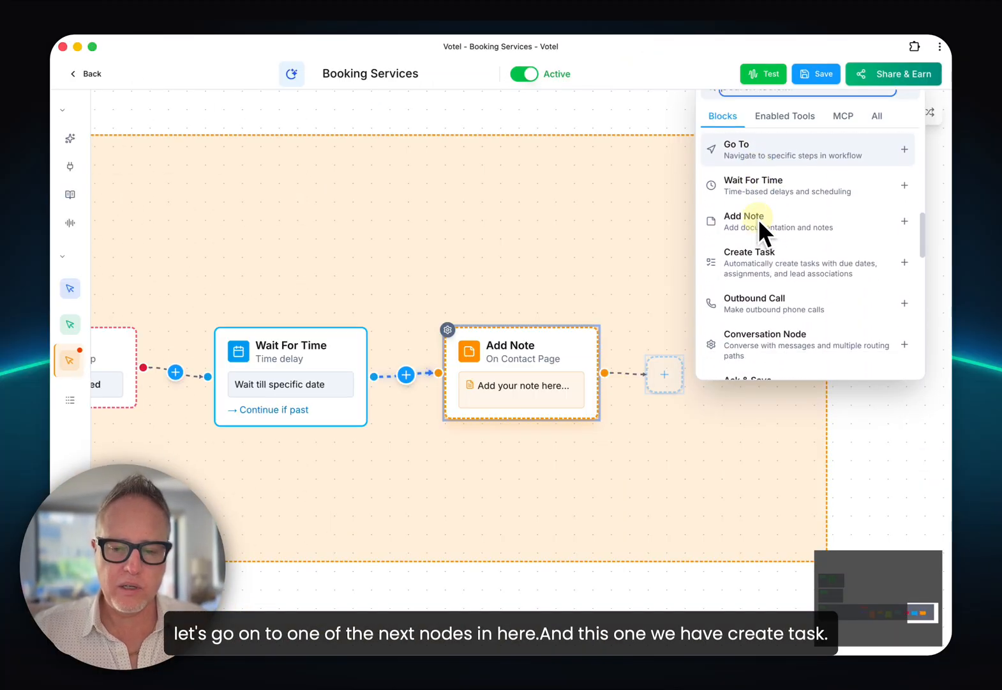
left_click(760, 246)
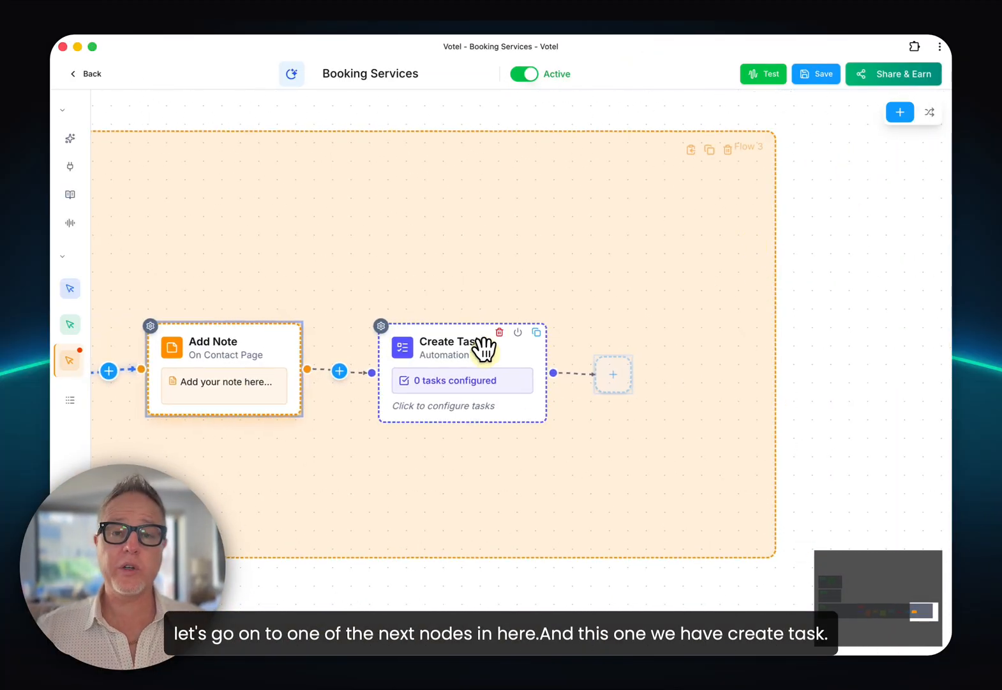
left_click(477, 357)
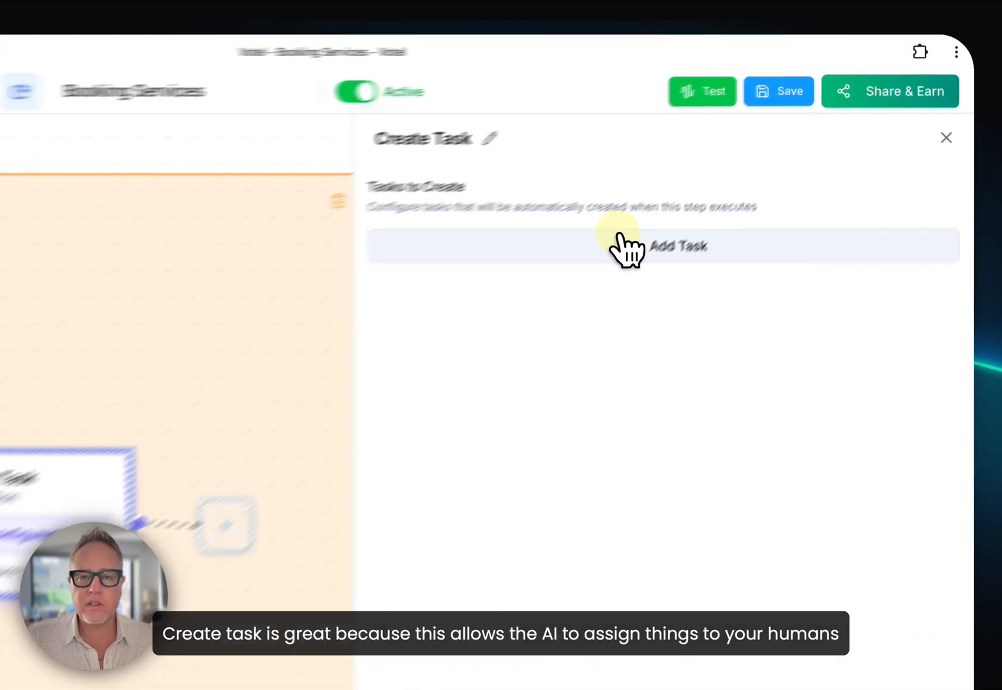
Step: Start a new task in the Create Task node and view the variables available for its title
left_click(714, 179)
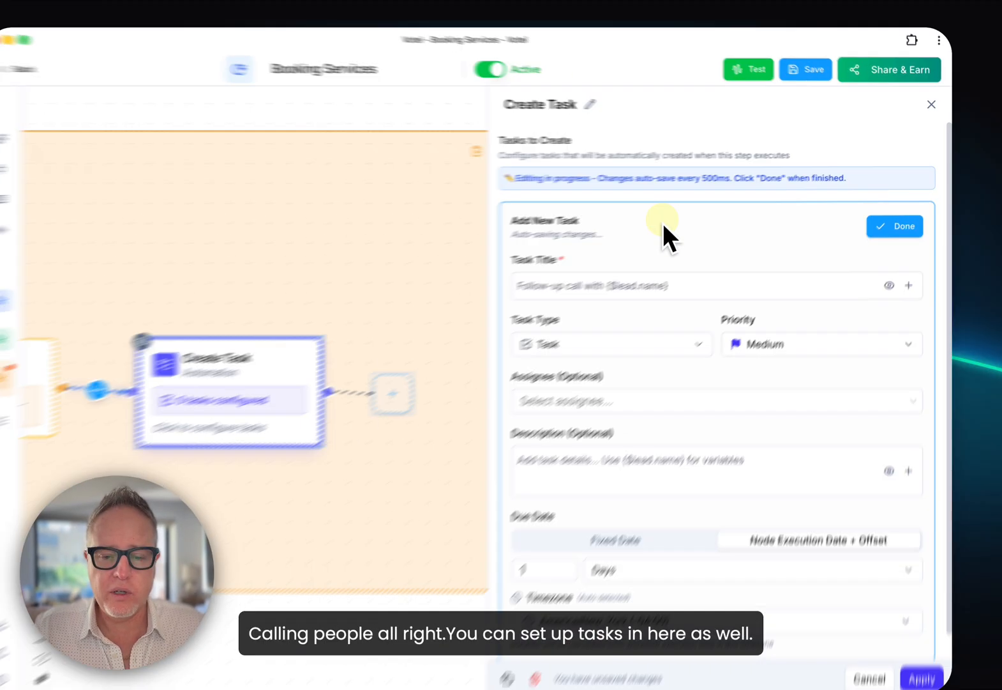
left_click(655, 273)
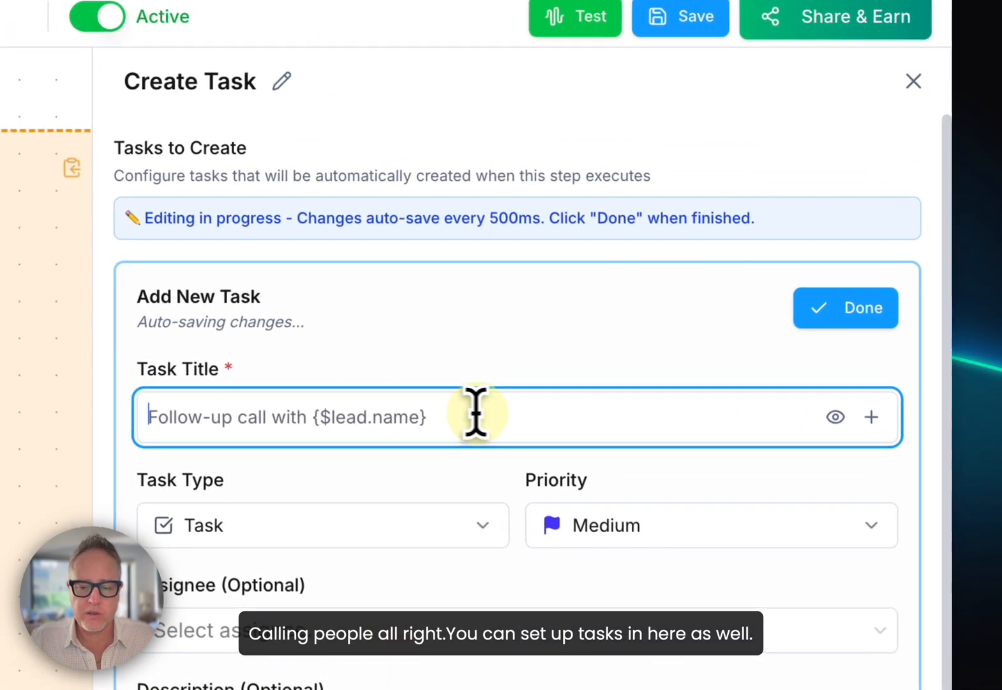
left_click(872, 415)
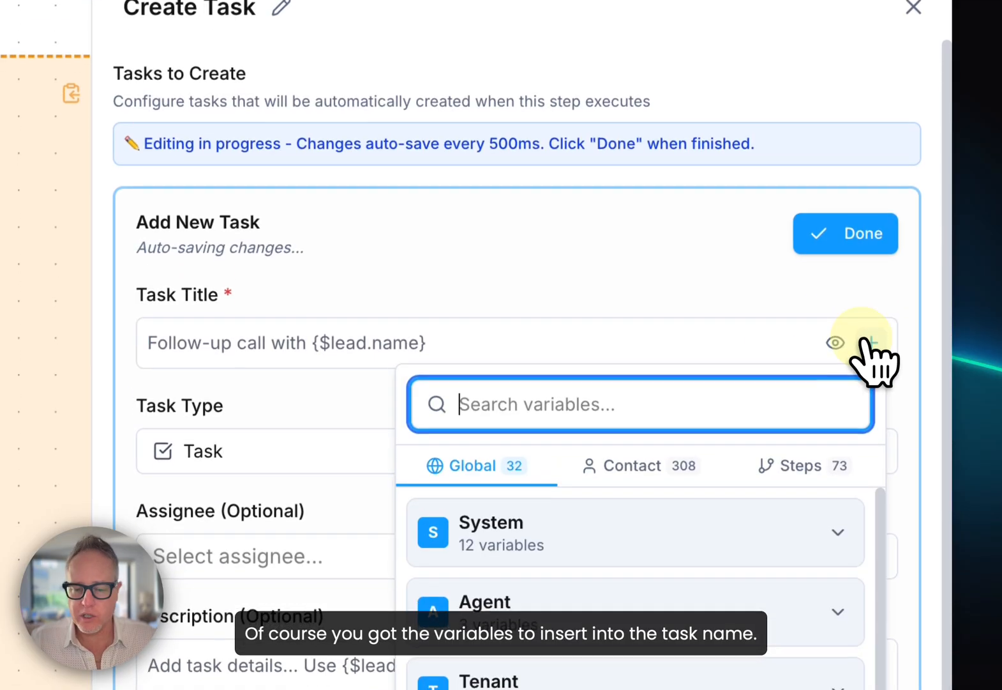
left_click(774, 346)
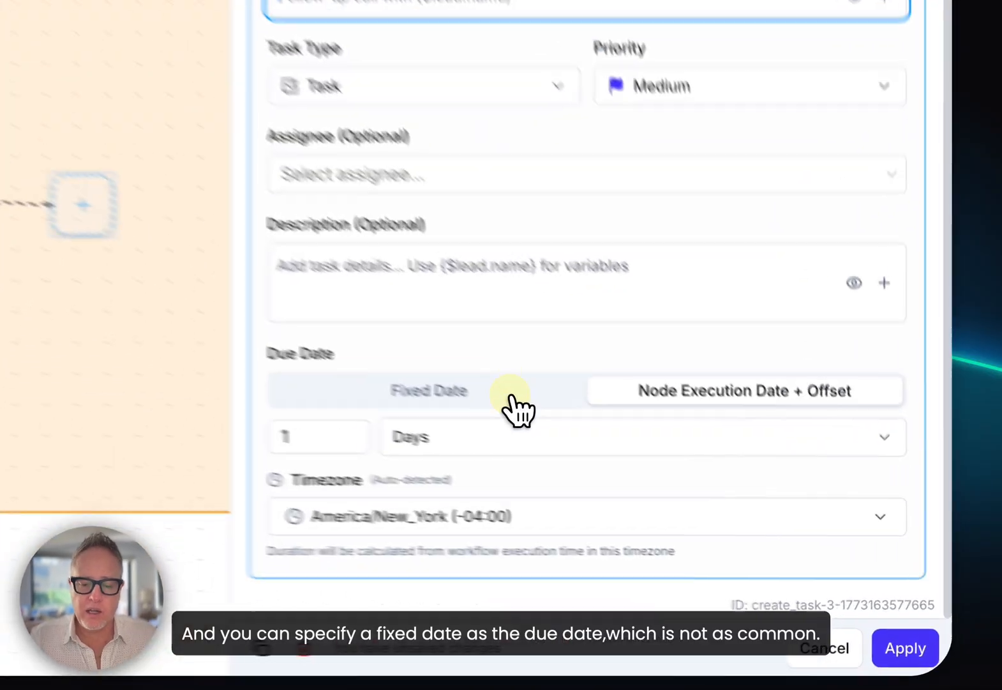
Step: Compare the Fixed Date and Node Execution Date + Offset due date options, review the offset and timezone fields, and close the task settings
left_click(684, 487)
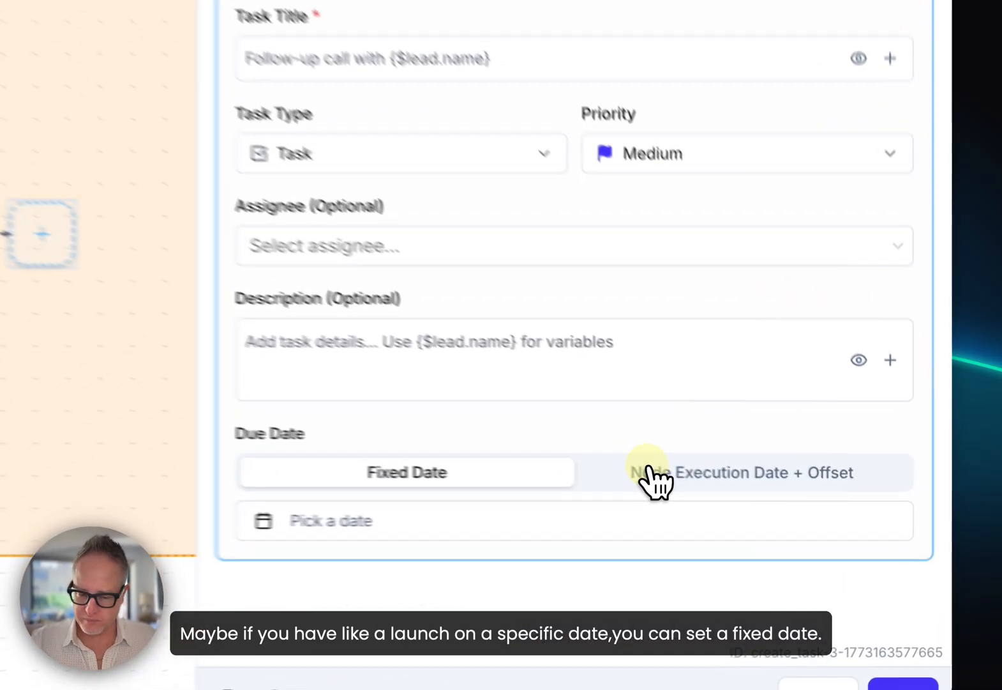
left_click(782, 509)
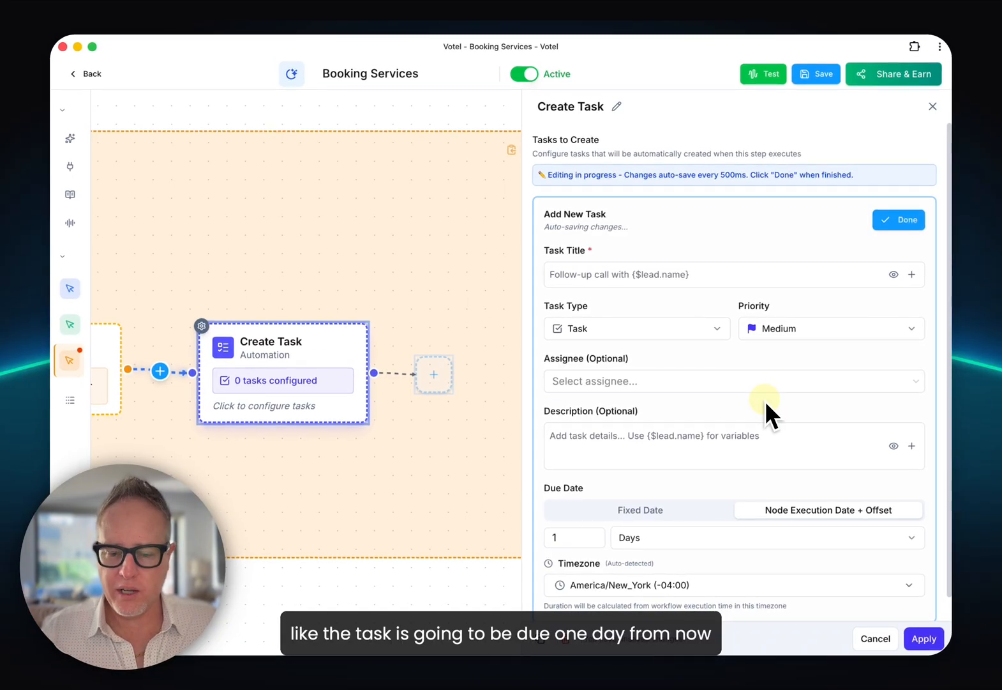
scroll(760, 447, "down", 1)
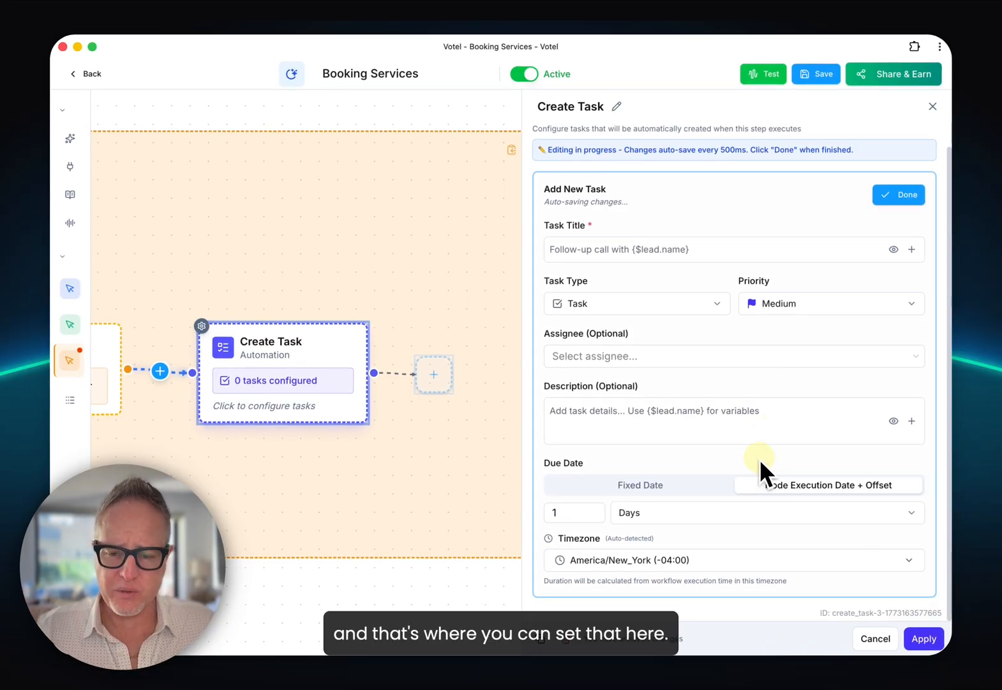
left_click(932, 107)
Step: Add an Outbound Call node after the Create Task node and open its settings
left_click(900, 110)
scroll(735, 260, "down", 4)
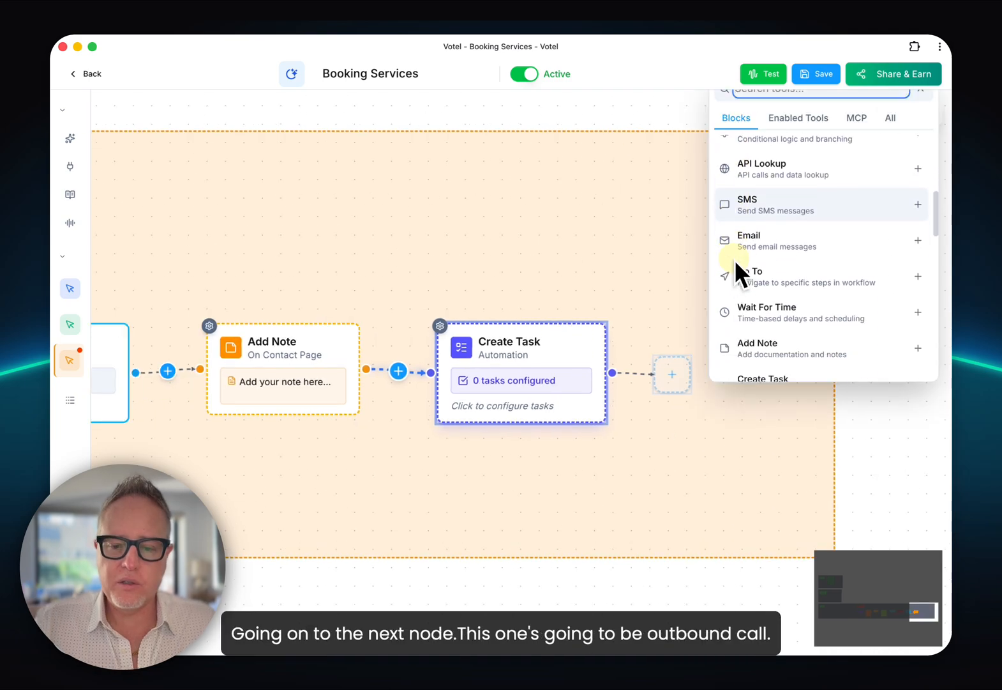
scroll(737, 263, "down", 2)
left_click(743, 291)
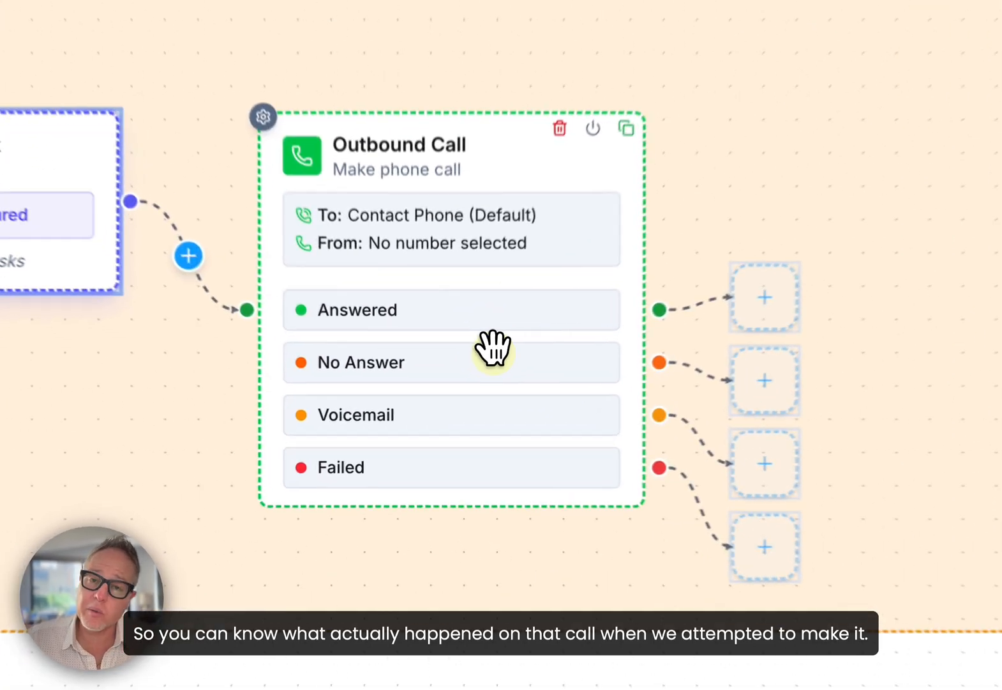
left_click(461, 393)
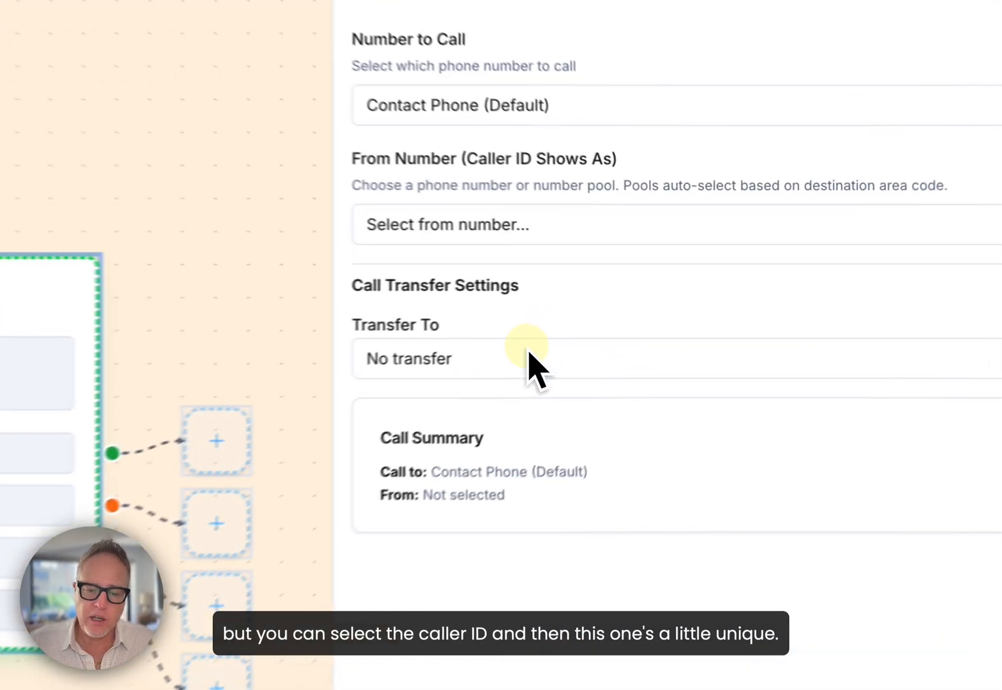
Step: View the Transfer To options of the Outbound Call node and close its settings without changes
left_click(632, 319)
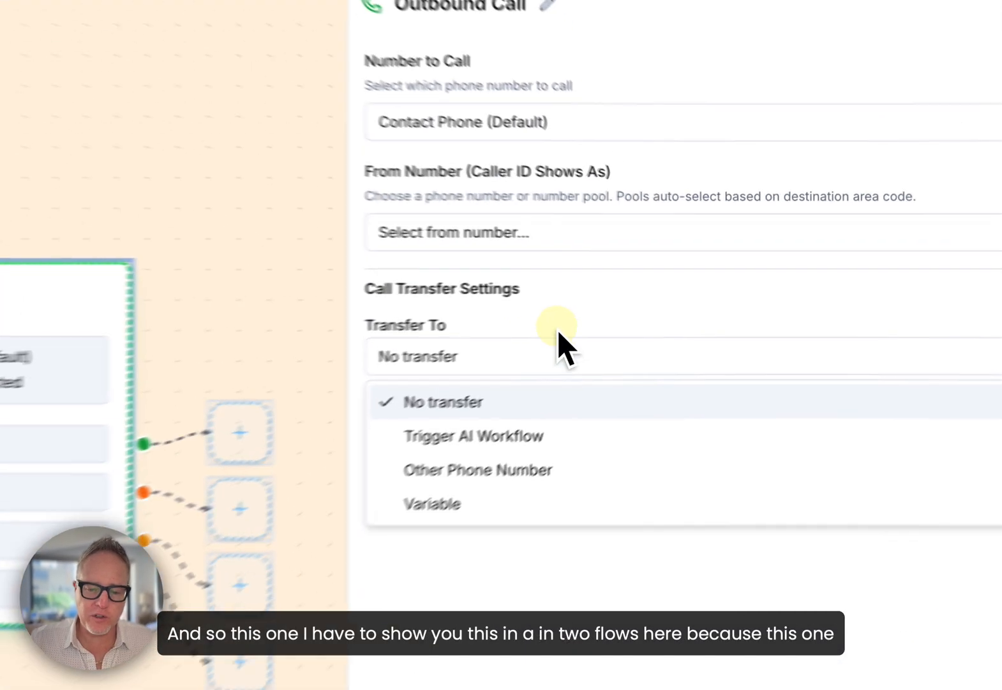
left_click(660, 298)
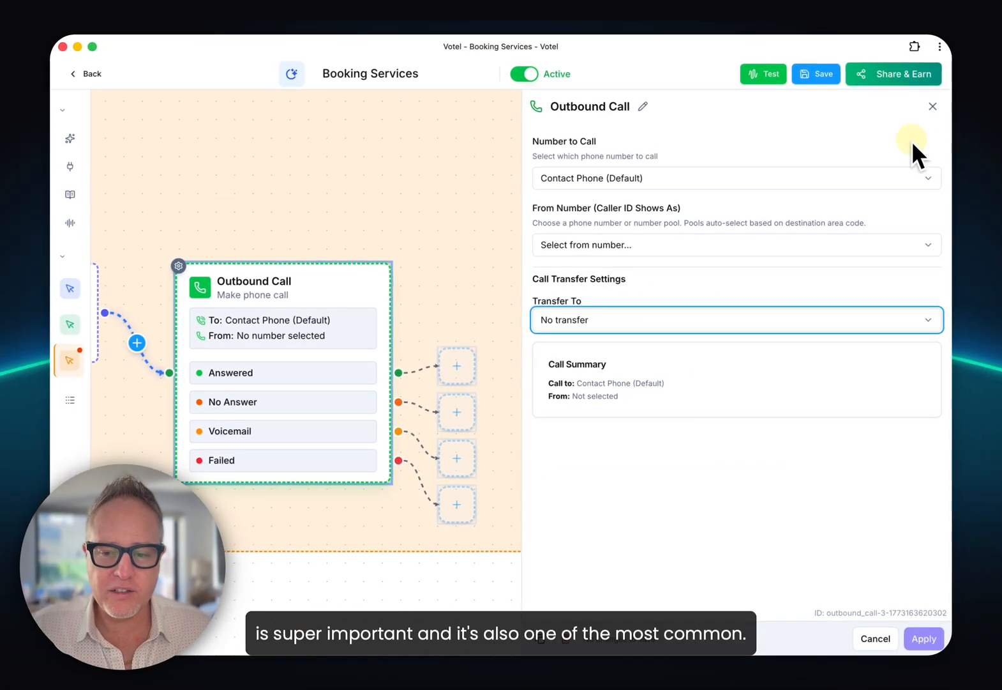
left_click(934, 107)
Step: Create a new agent workflow below Flow 3 and view the blocks that can follow its manual trigger
mouse_move(85, 271)
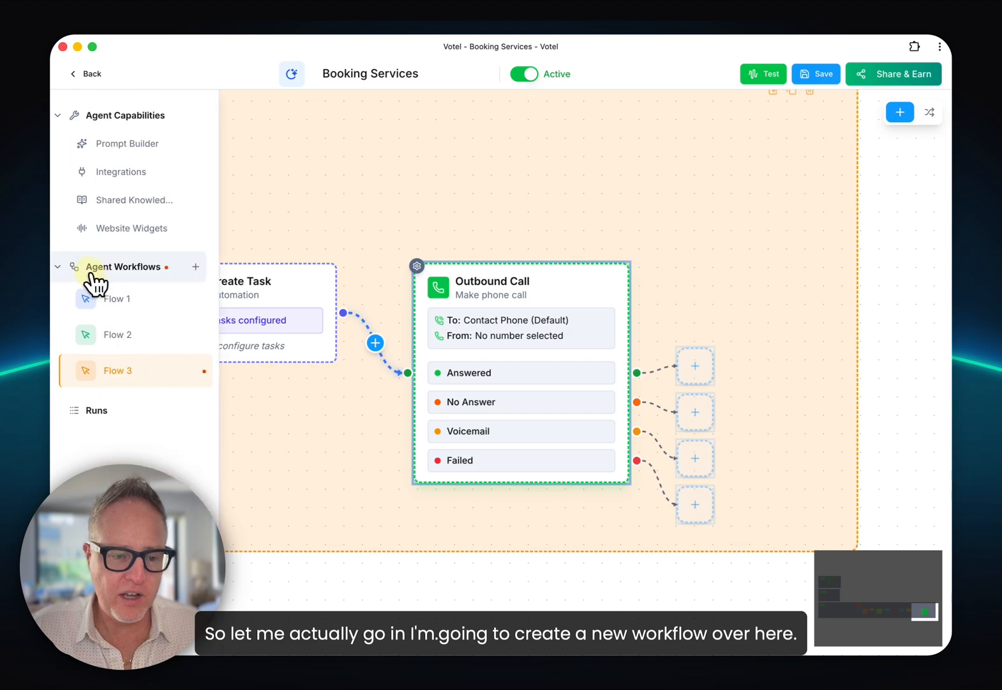
left_click(202, 266)
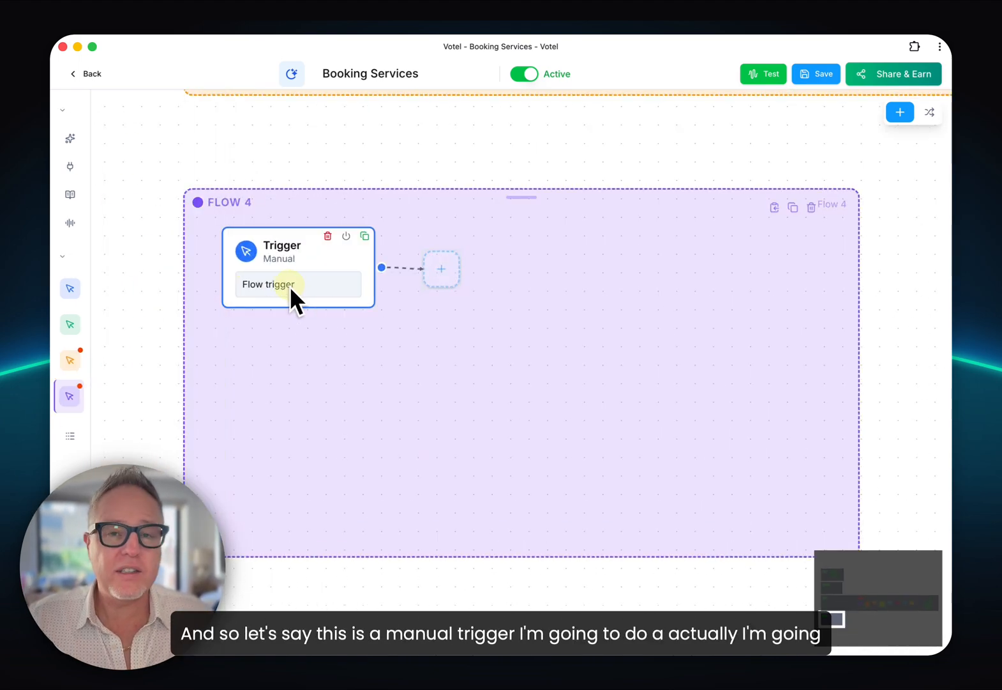
left_click(441, 271)
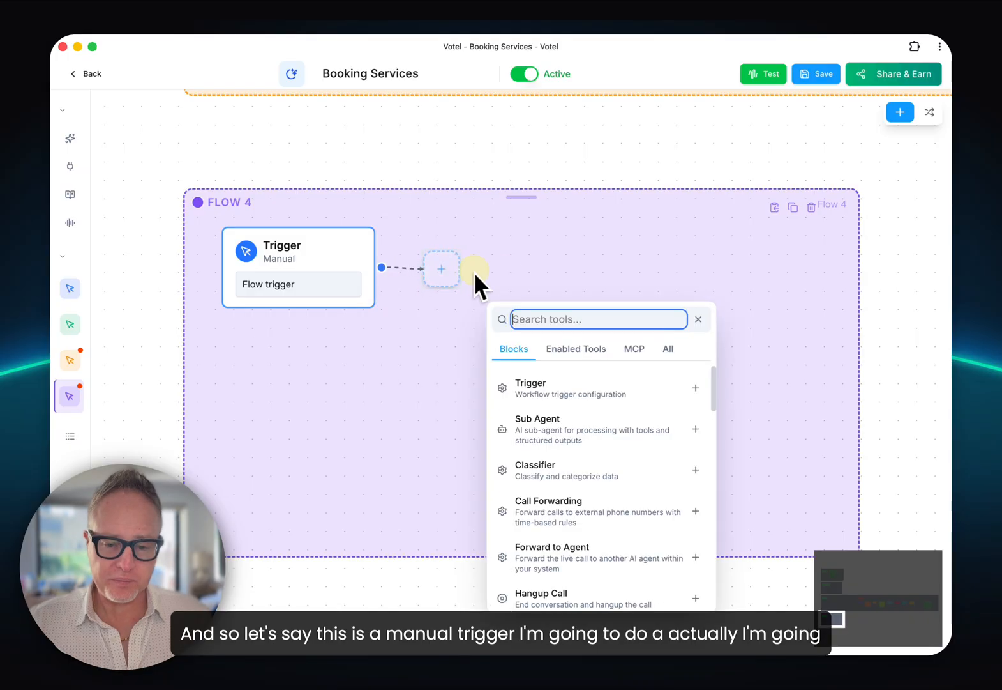
left_click(560, 280)
Step: Create another agent workflow below Flow 4, set its trigger type to Conversation Started and apply the change
mouse_move(84, 376)
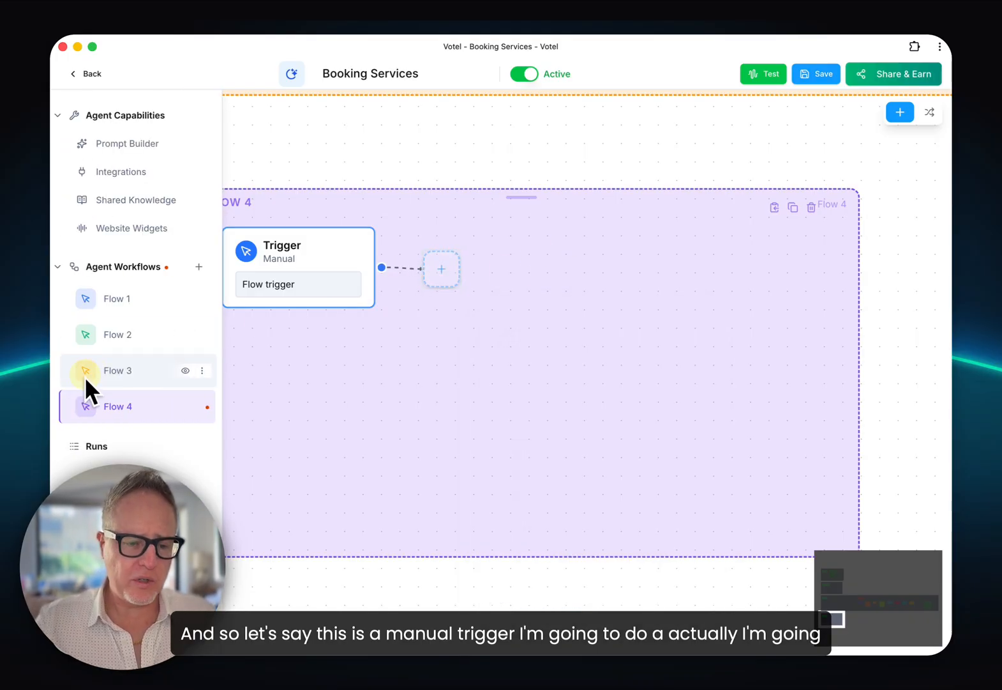
left_click(201, 266)
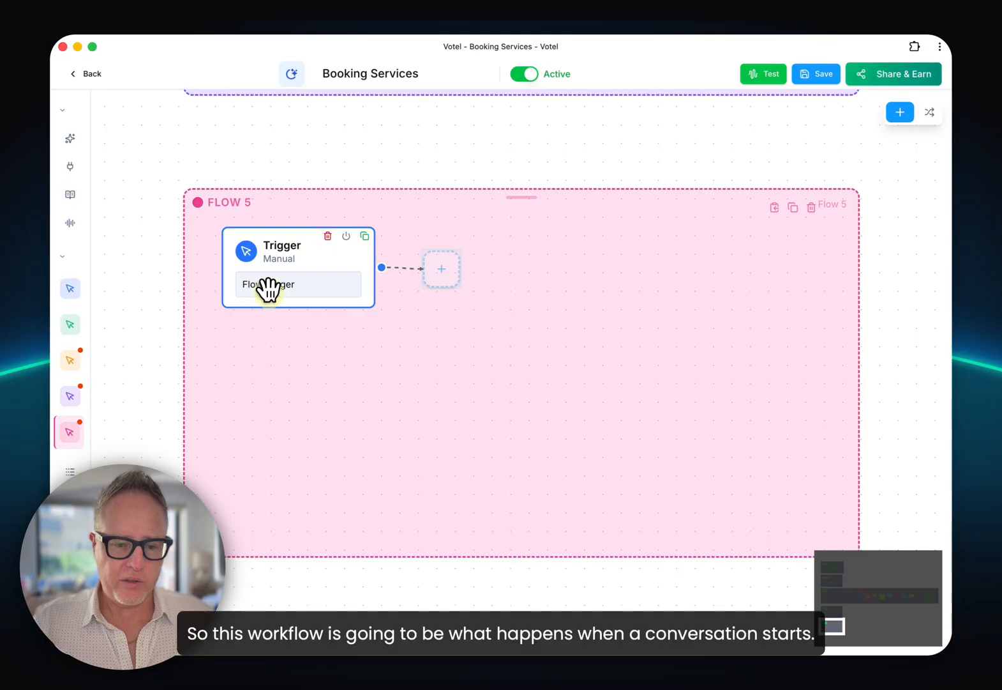
left_click(279, 278)
left_click(597, 219)
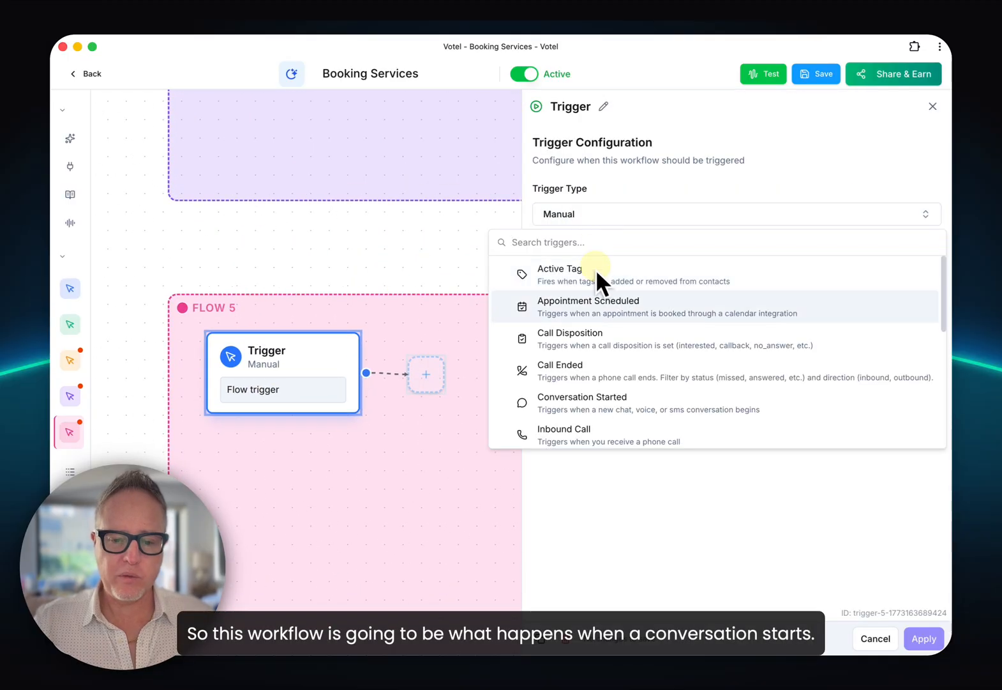
left_click(593, 399)
left_click(924, 637)
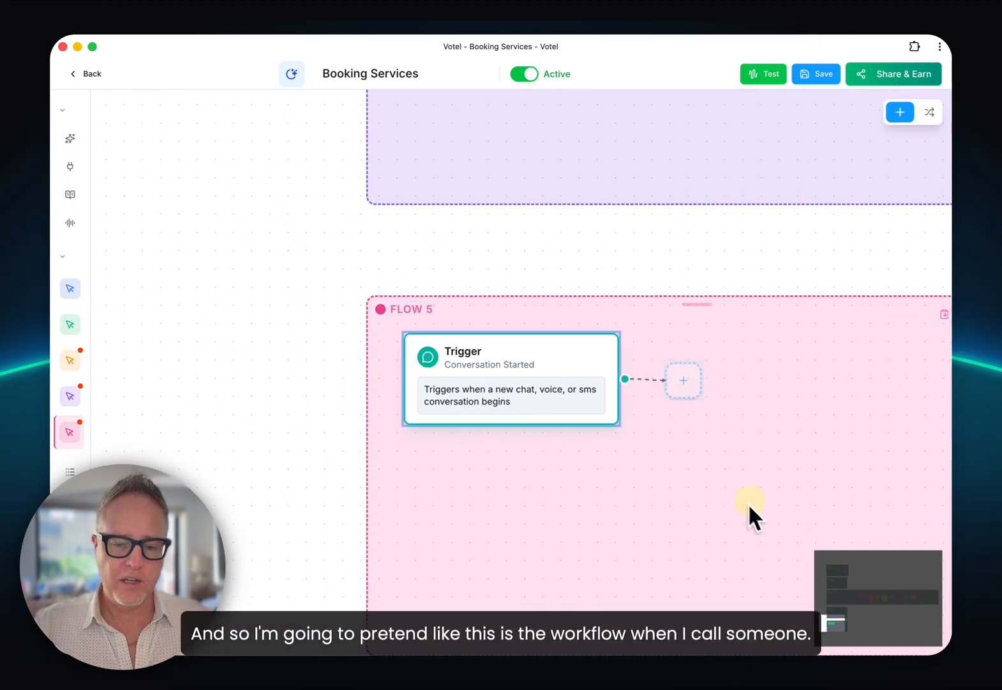
Step: Find and add a Conversation Node after the Conversation Started trigger in Flow 5 and open its settings
left_click(720, 381)
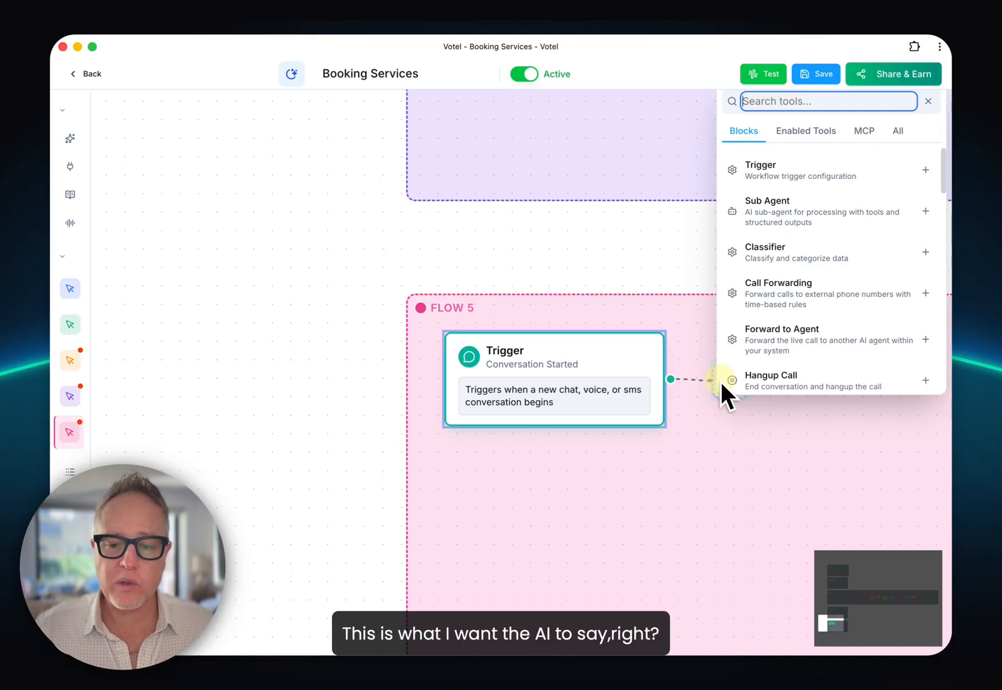
type("con")
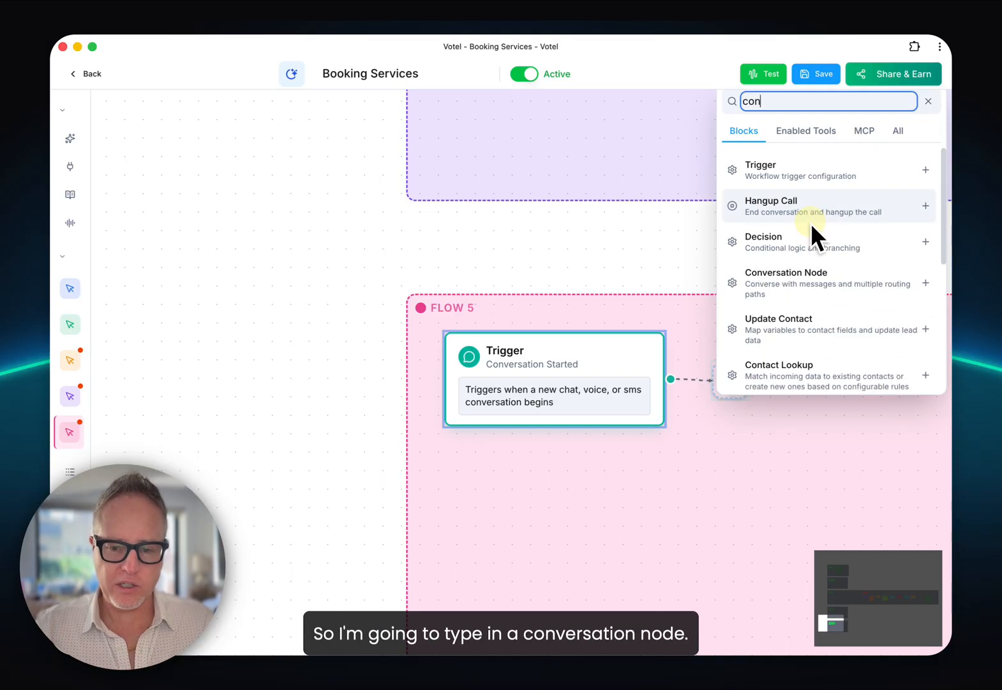
left_click(821, 285)
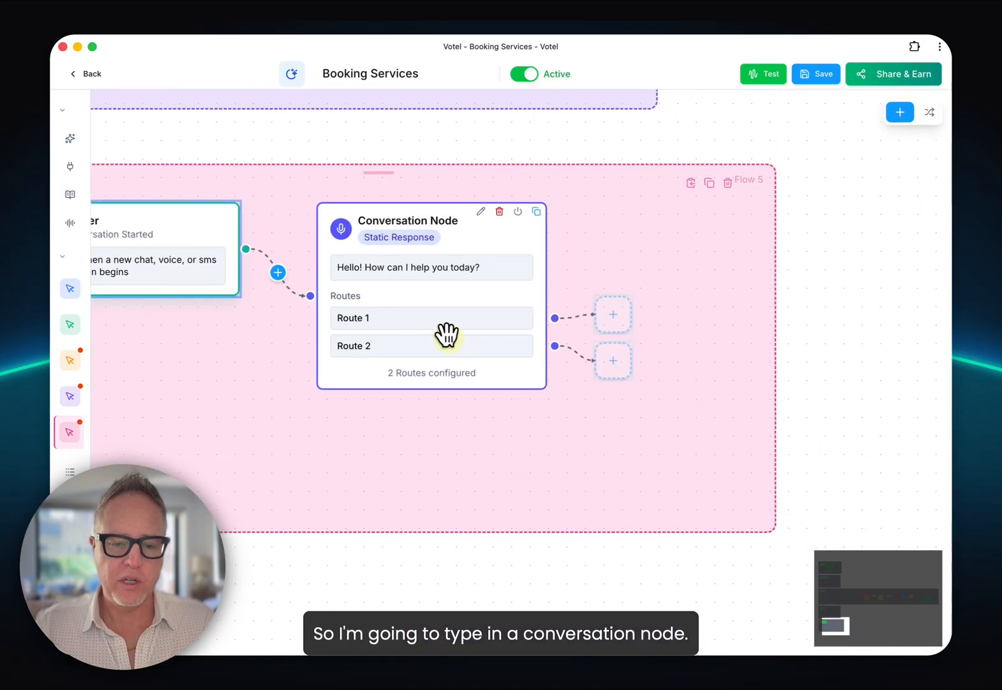
left_click(445, 336)
Step: Set the Conversation Node's message to "hey", the contact's first-name variable, and "how are you?"
left_click(683, 253)
key("super+a")
type("hey")
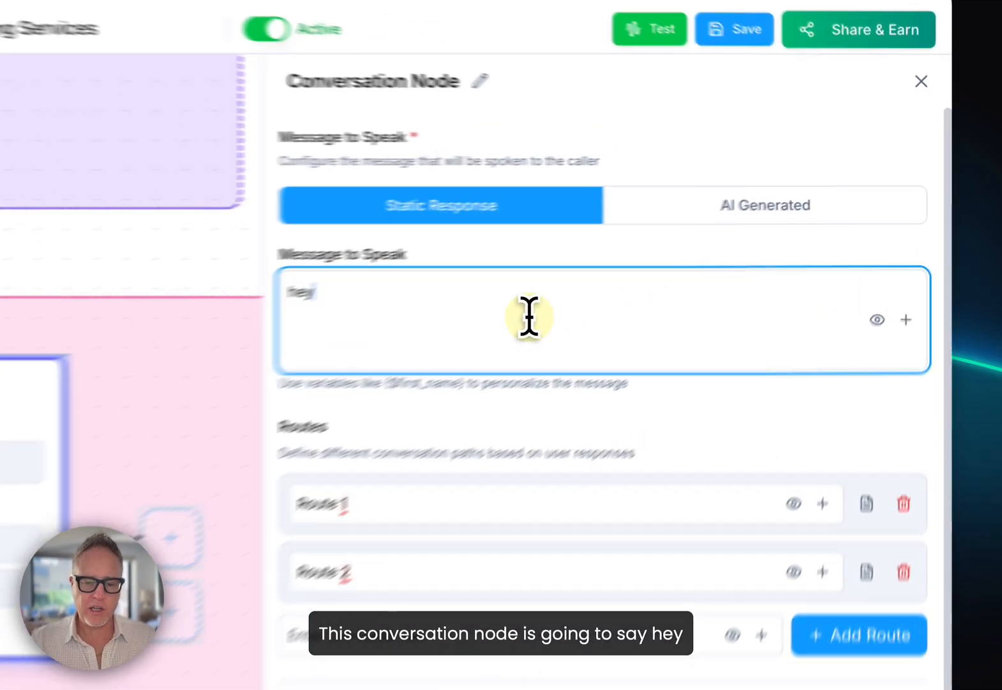
left_click(923, 255)
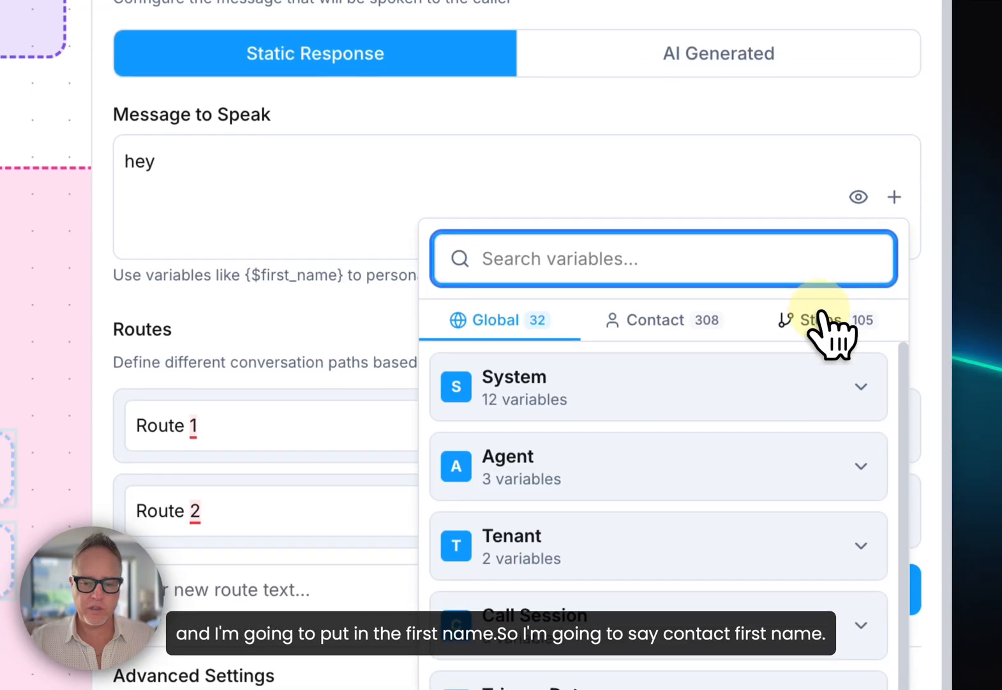
left_click(709, 319)
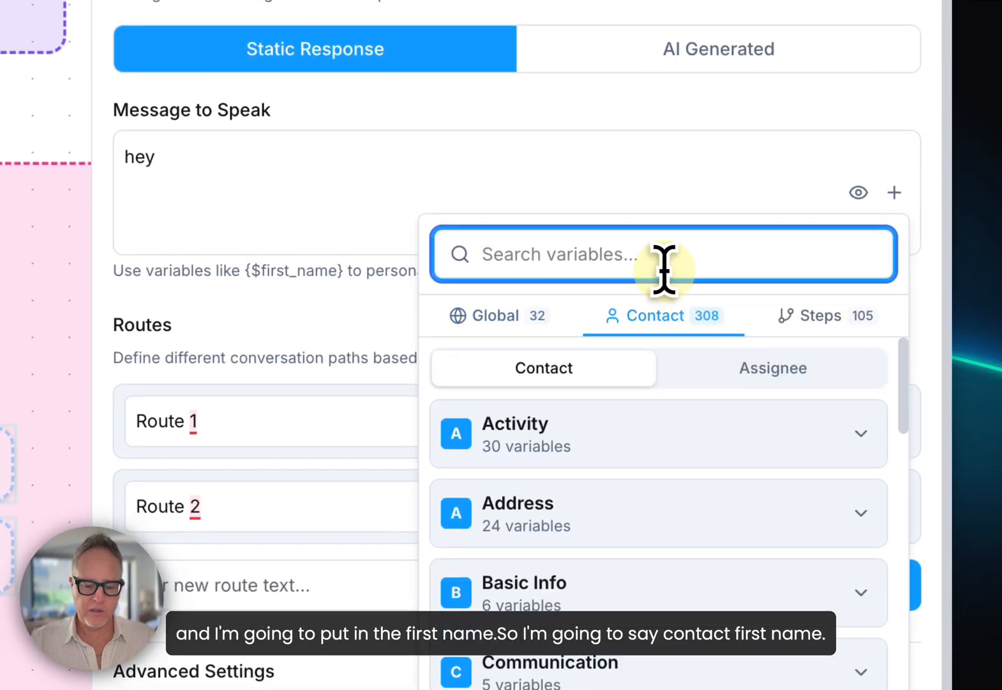
type("fir")
left_click(629, 510)
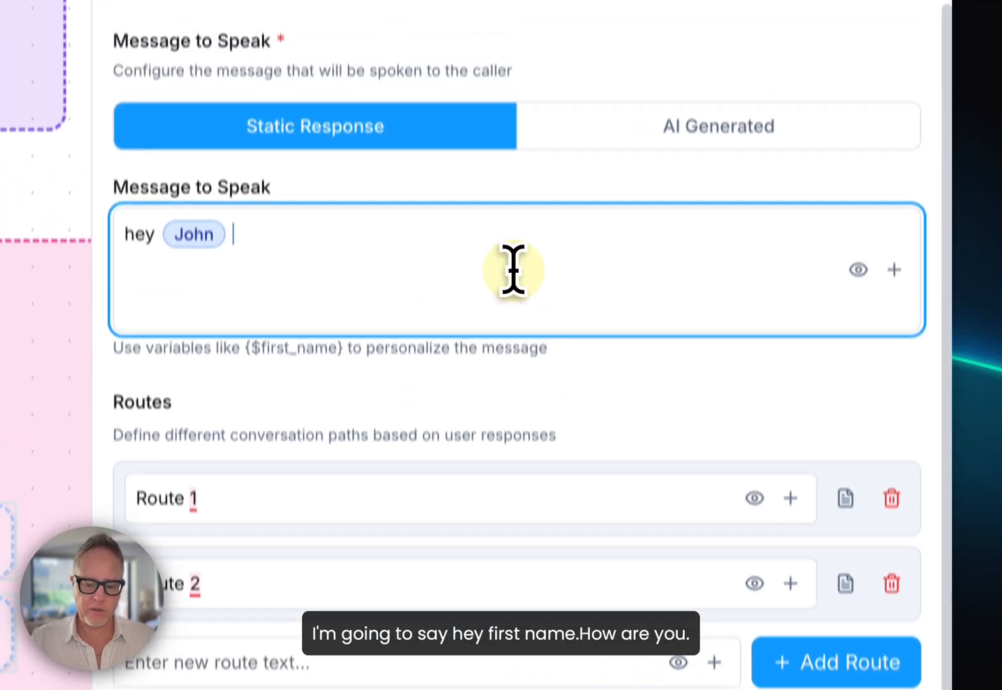
type("how are you?")
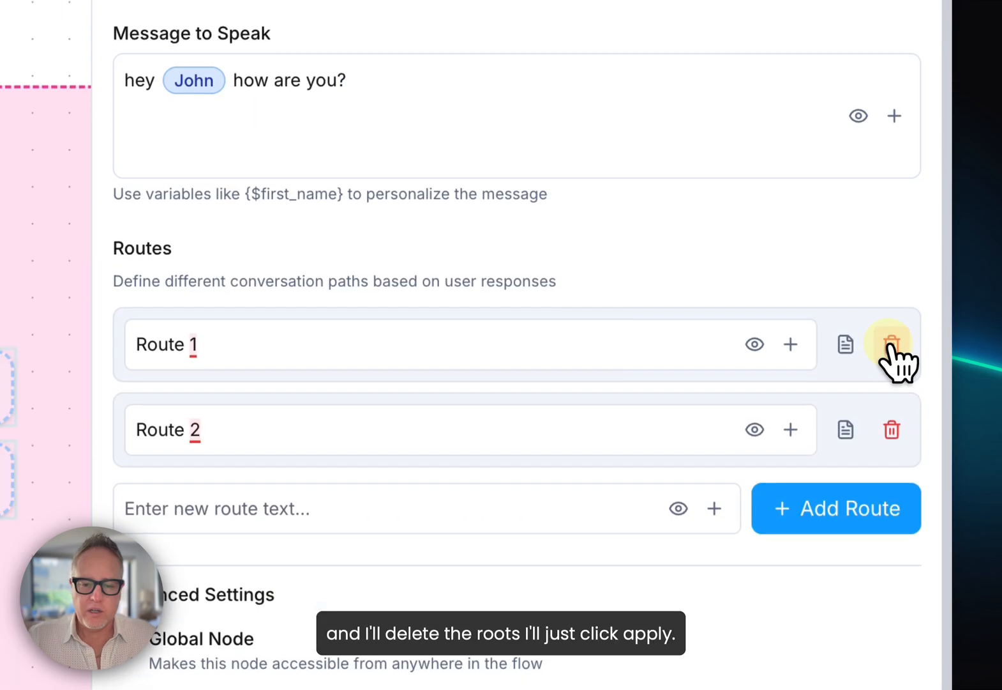
Step: Delete both routes from the Conversation Node, apply the changes and save the agent
left_click(892, 344)
left_click(892, 344)
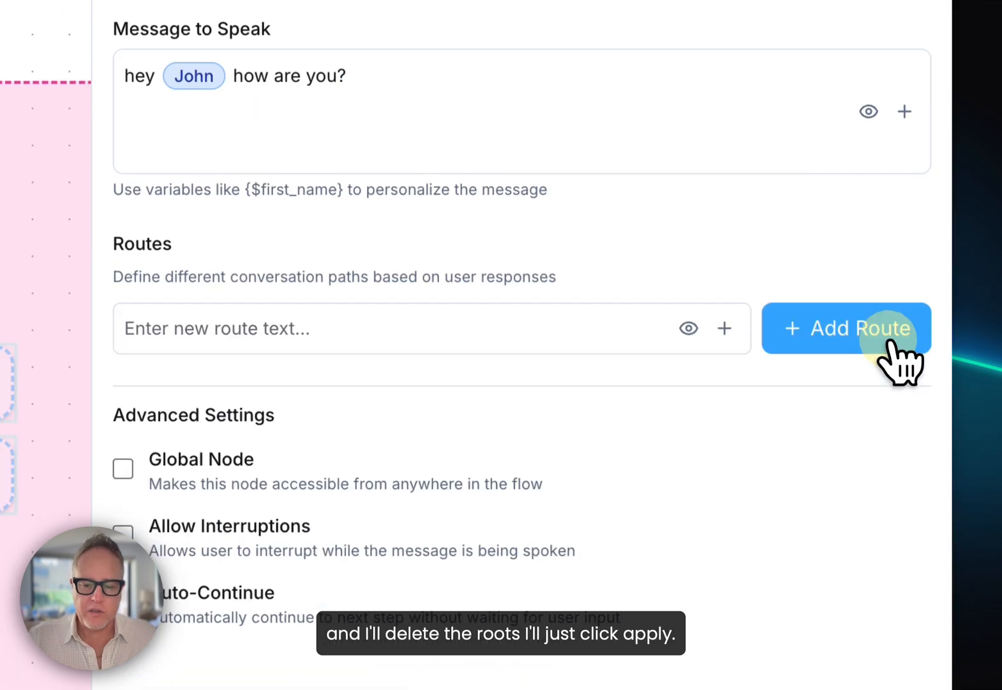
scroll(894, 358, "down", 3)
left_click(922, 636)
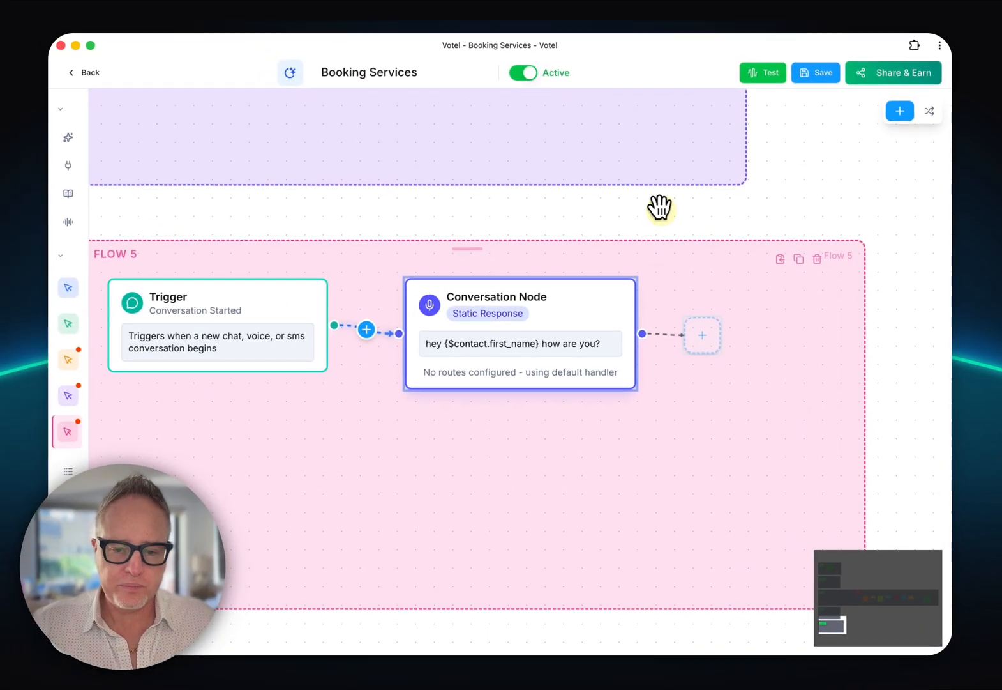
left_click_drag(660, 205, 850, 224)
left_click(814, 64)
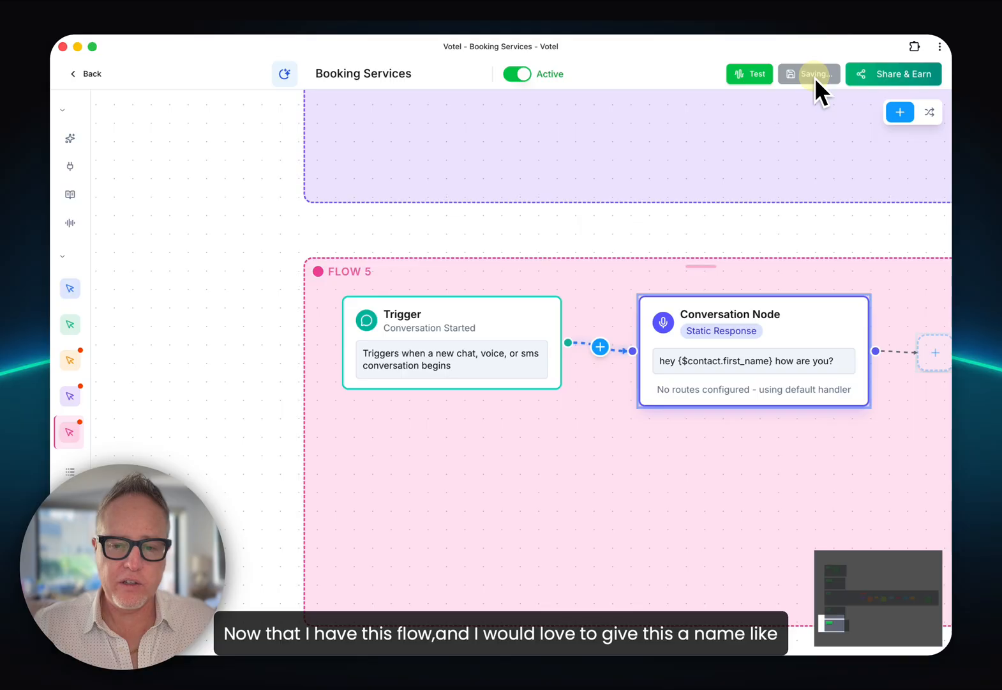
Step: Rename Flow 5 as Outbound Call Answered
left_click(380, 273)
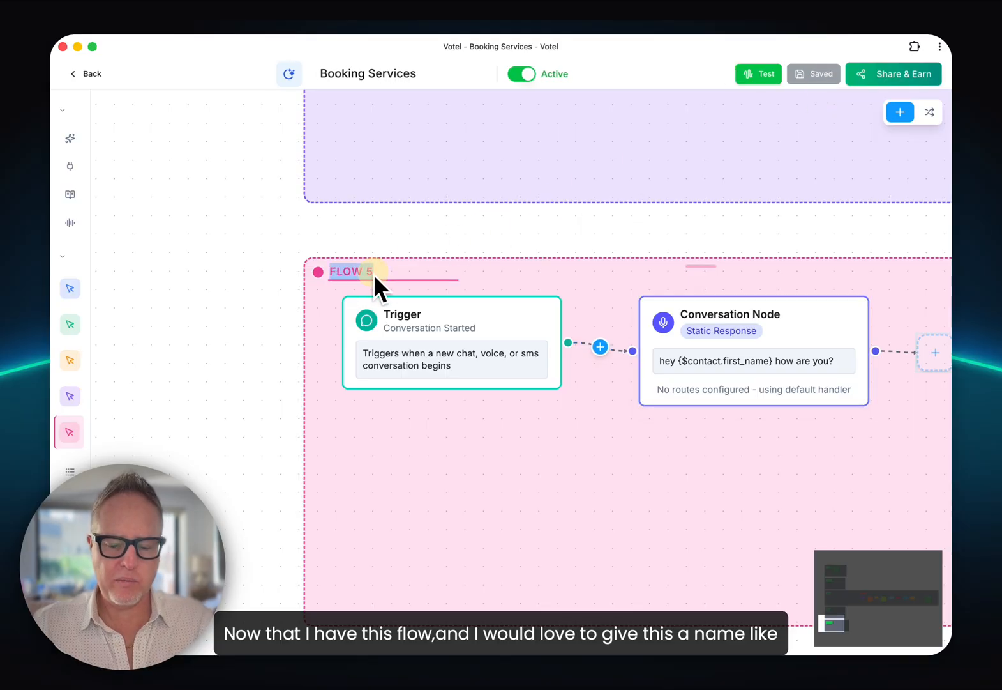
key("BackSpace")
type("OUTboun")
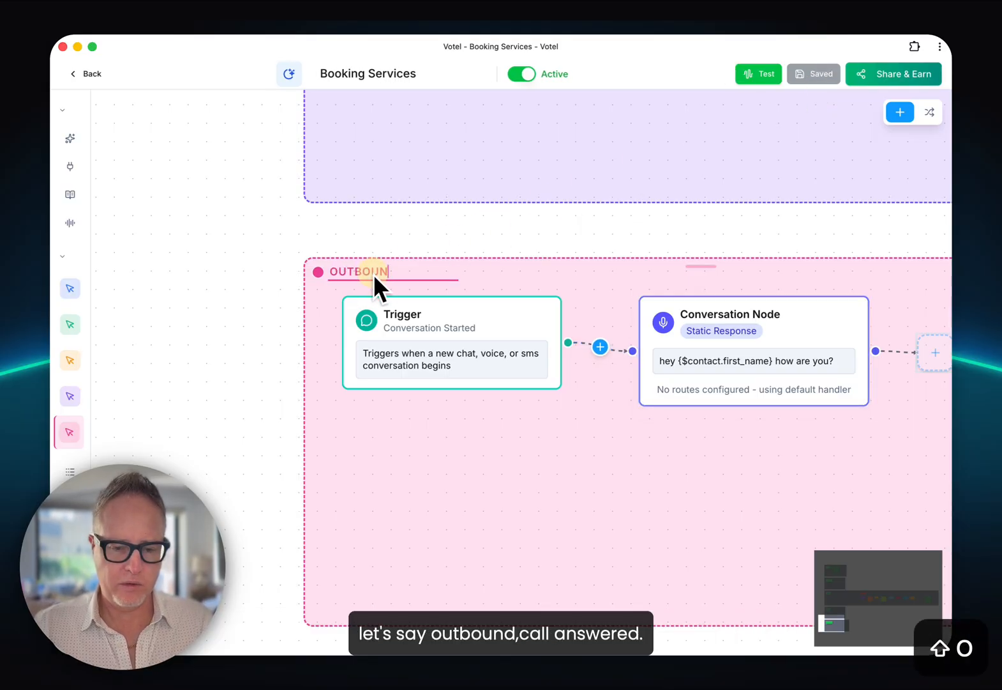
type("d Call Answered")
key("Return")
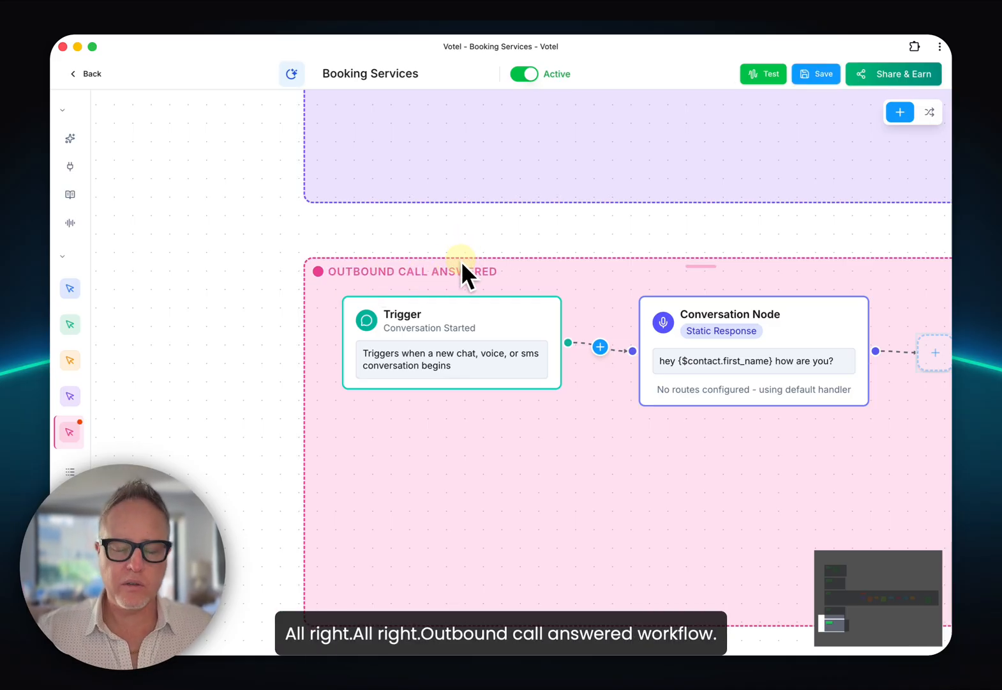
Step: Rename Flow 4 as Outbound Marketing
left_click_drag(512, 228, 420, 587)
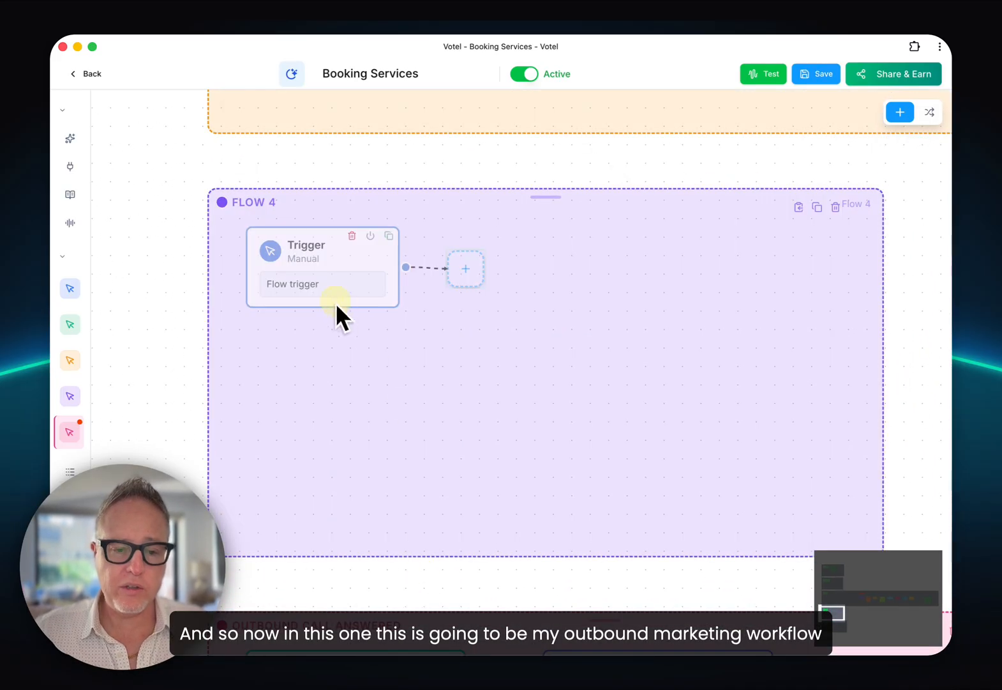
left_click(284, 202)
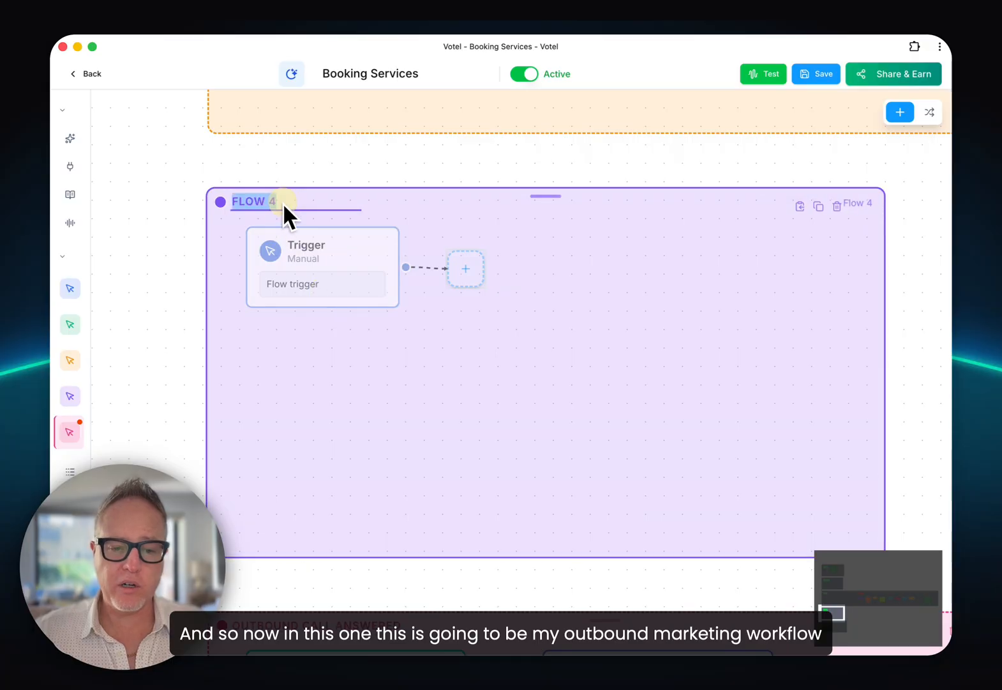
type("OUTBOUND MARKETING")
key("Return")
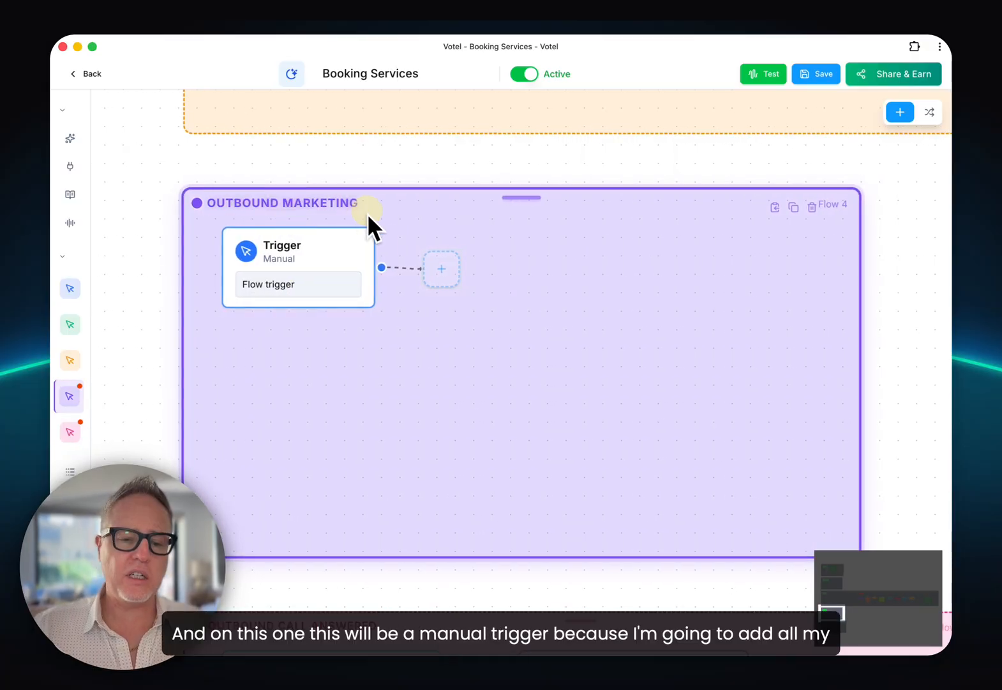
left_click(436, 281)
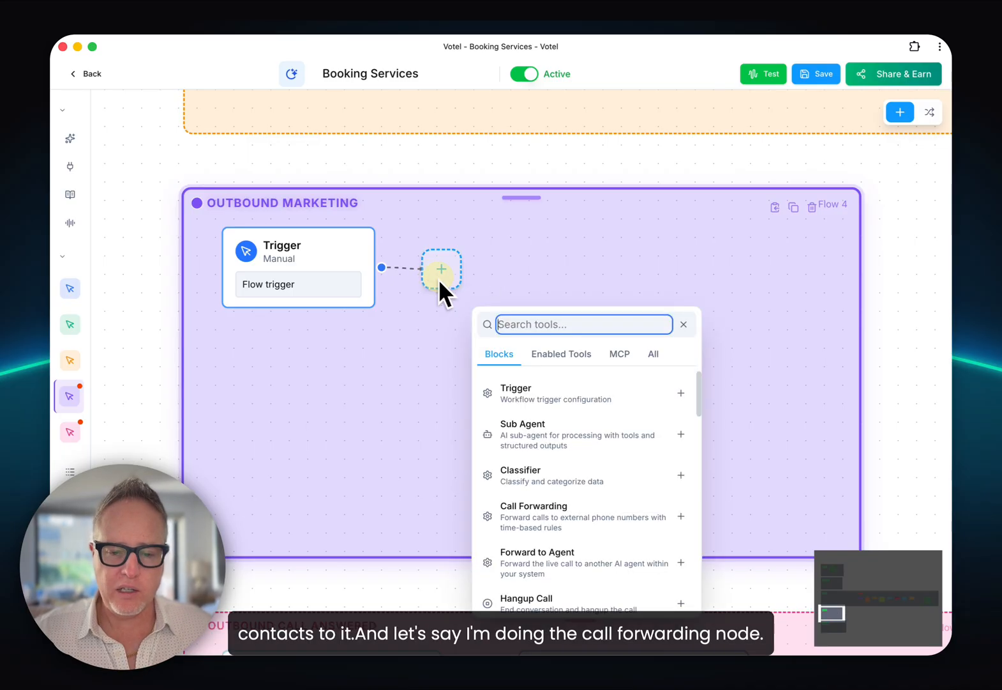
type("call")
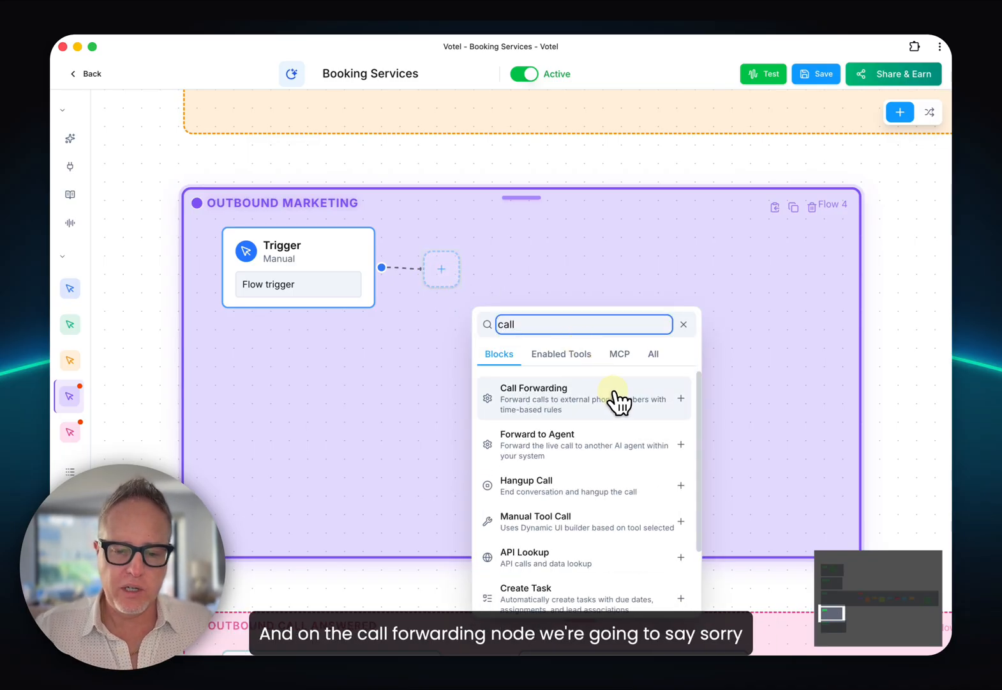
left_click(614, 395)
left_click(465, 362)
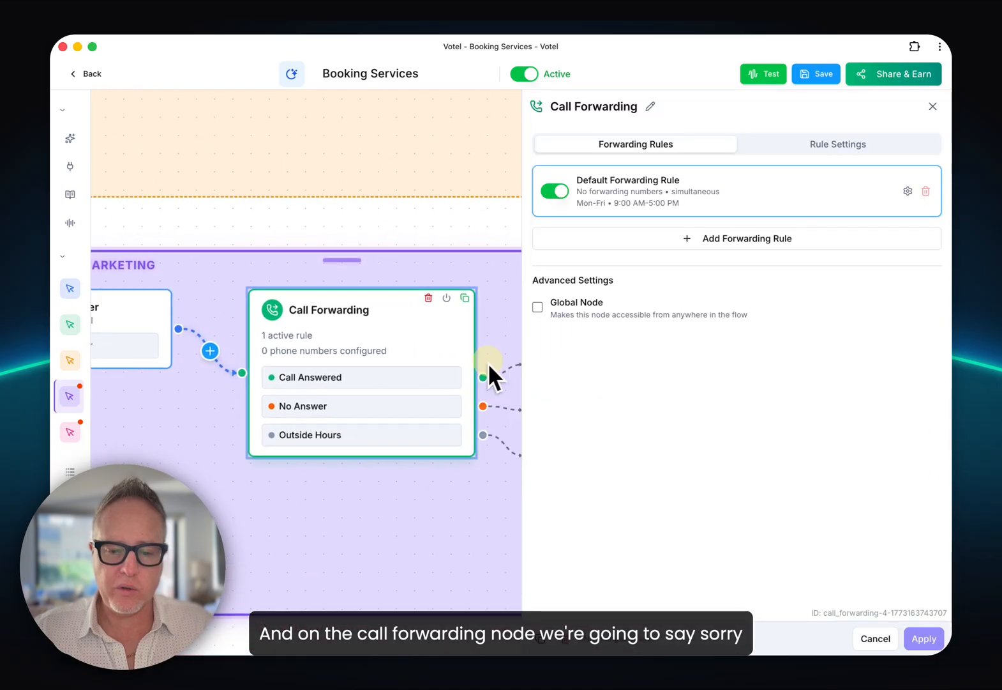
left_click(351, 297)
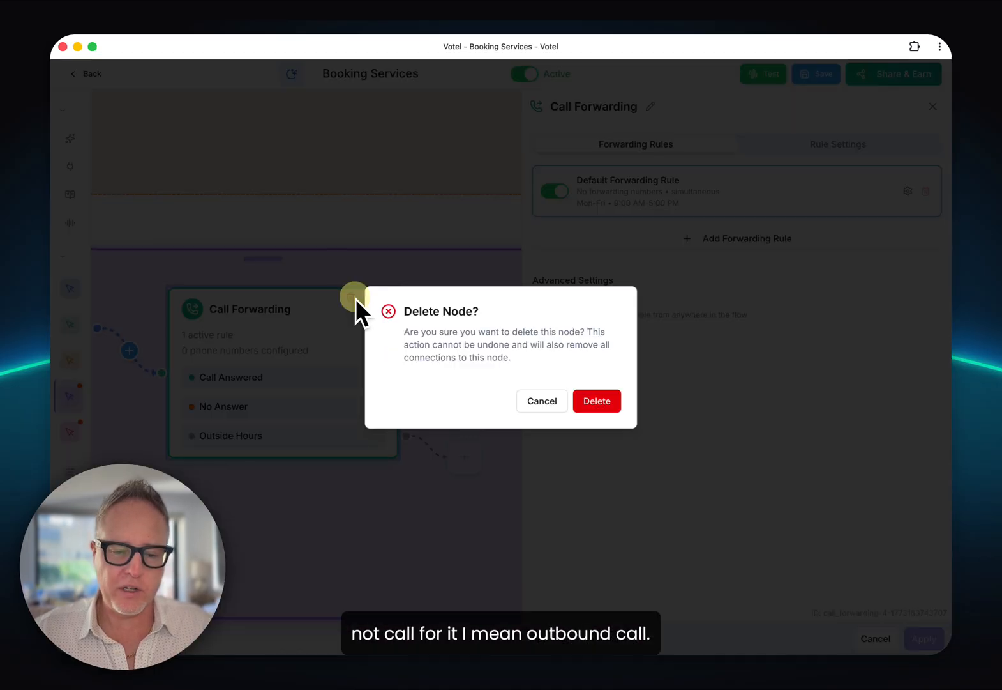
left_click(597, 400)
Step: Find and add an Outbound Call node after the manual trigger in the Outbound Marketing flow
left_click(164, 339)
type("out")
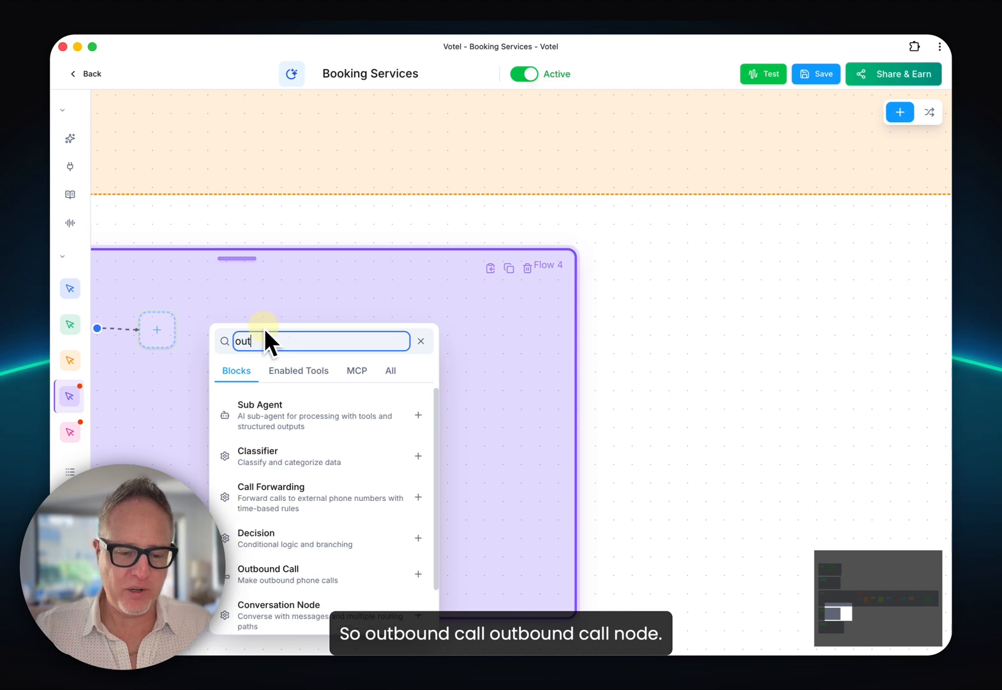
left_click(288, 571)
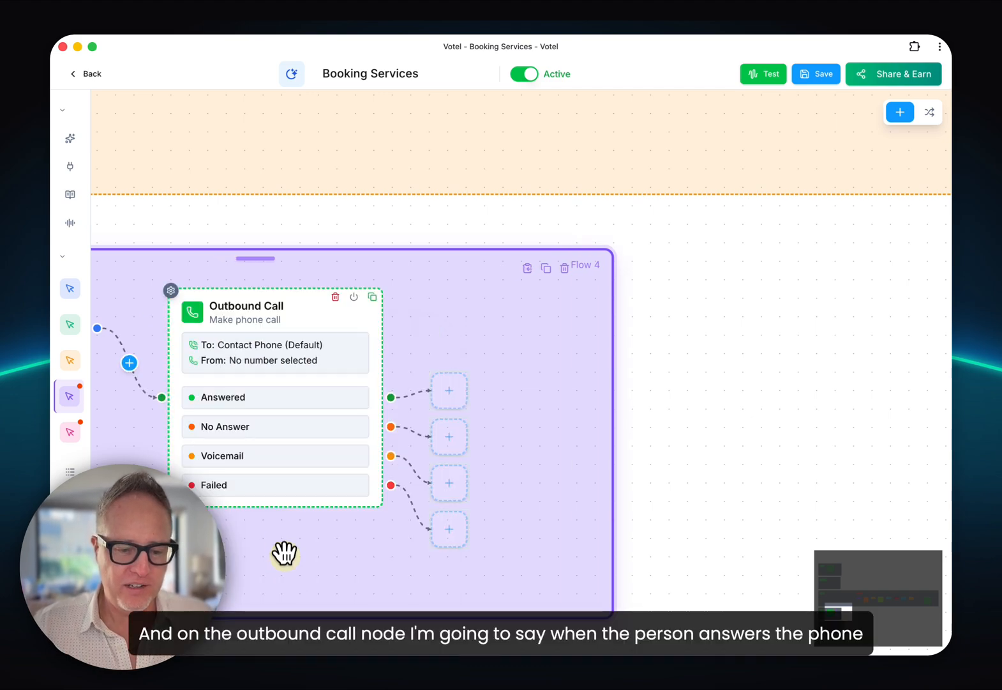
Step: Set the Outbound Call node to transfer to Trigger AI Workflow with Outbound Call Answered as the entry point, and apply it
left_click(269, 401)
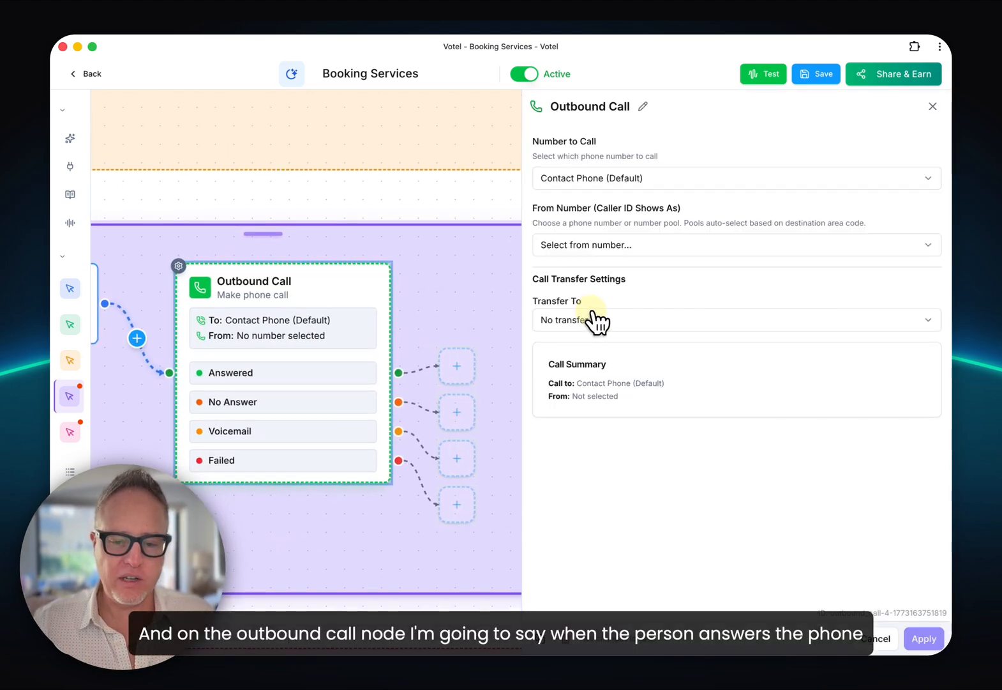
left_click(595, 320)
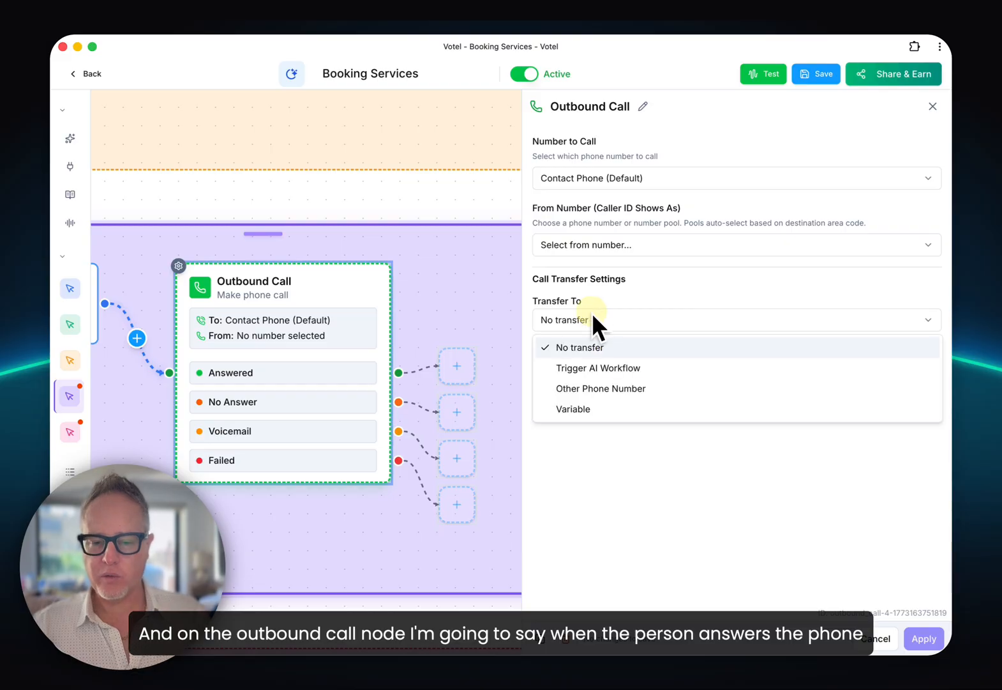
left_click(604, 369)
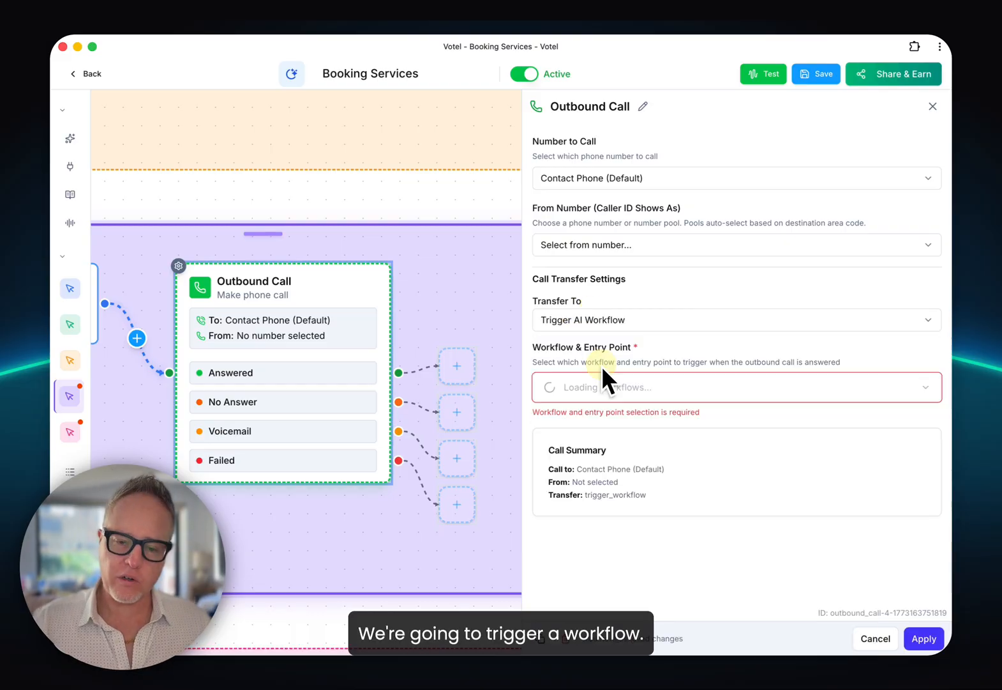
left_click(608, 398)
scroll(613, 446, "down", 5)
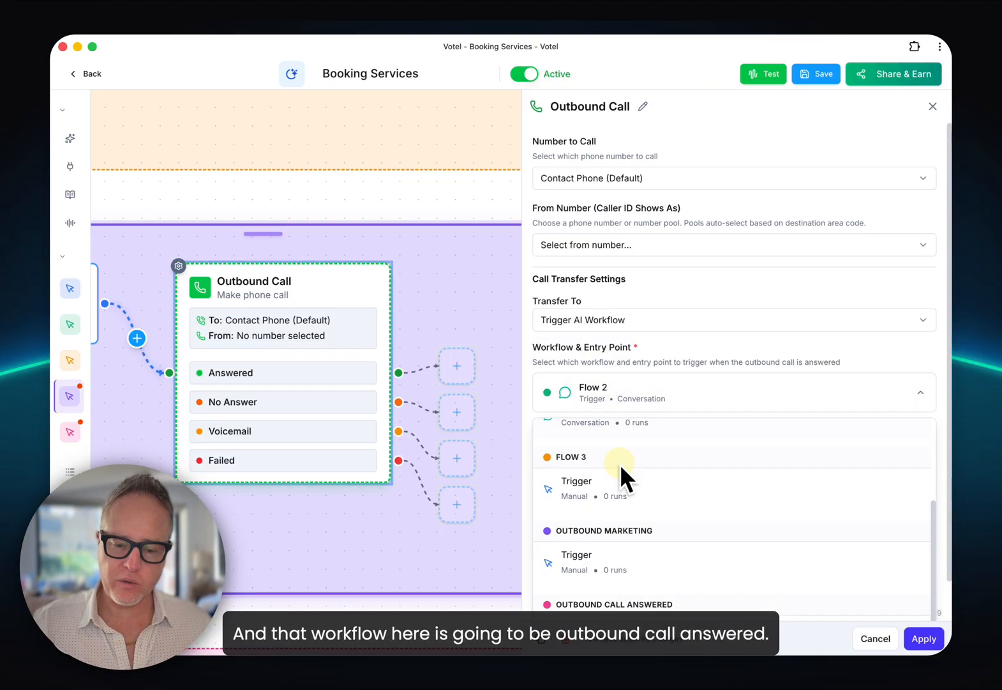
scroll(632, 591, "down", 1)
left_click(628, 599)
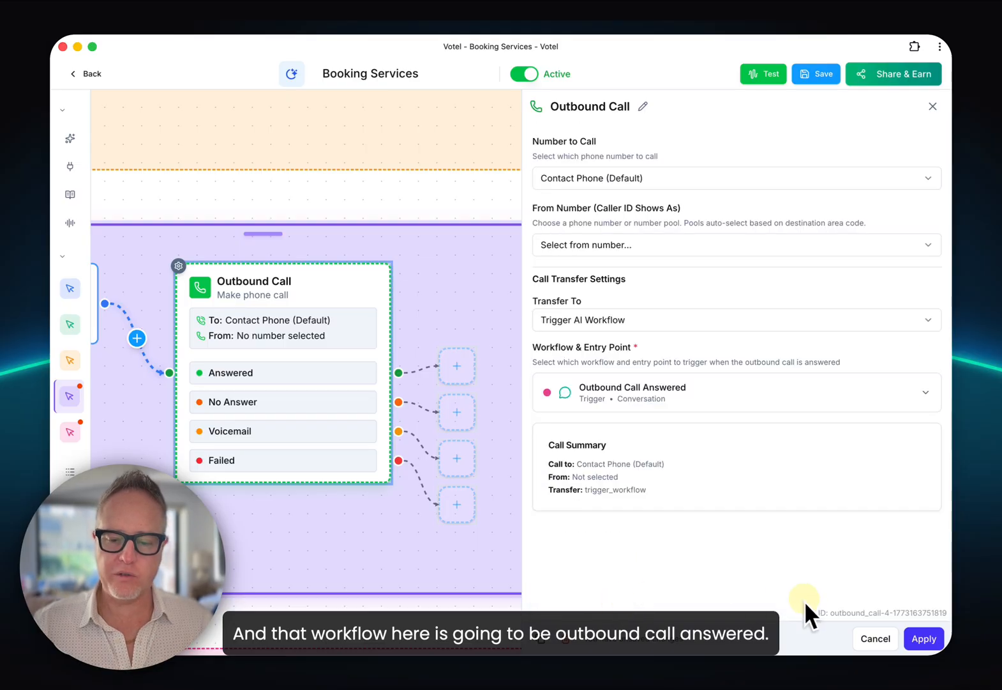
left_click(910, 636)
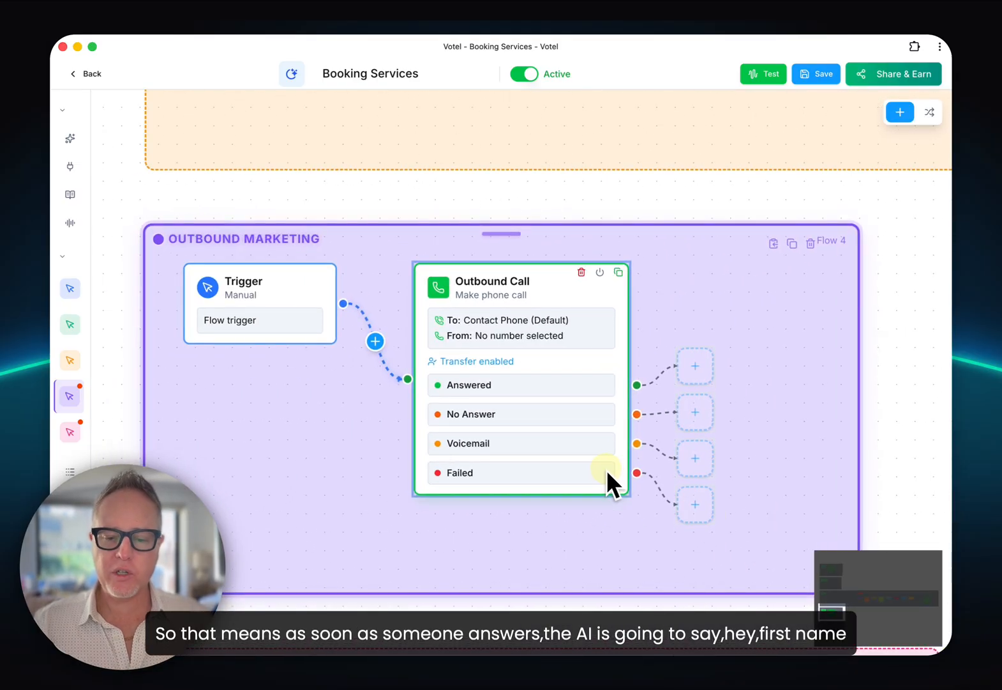
left_click_drag(532, 595, 669, 219)
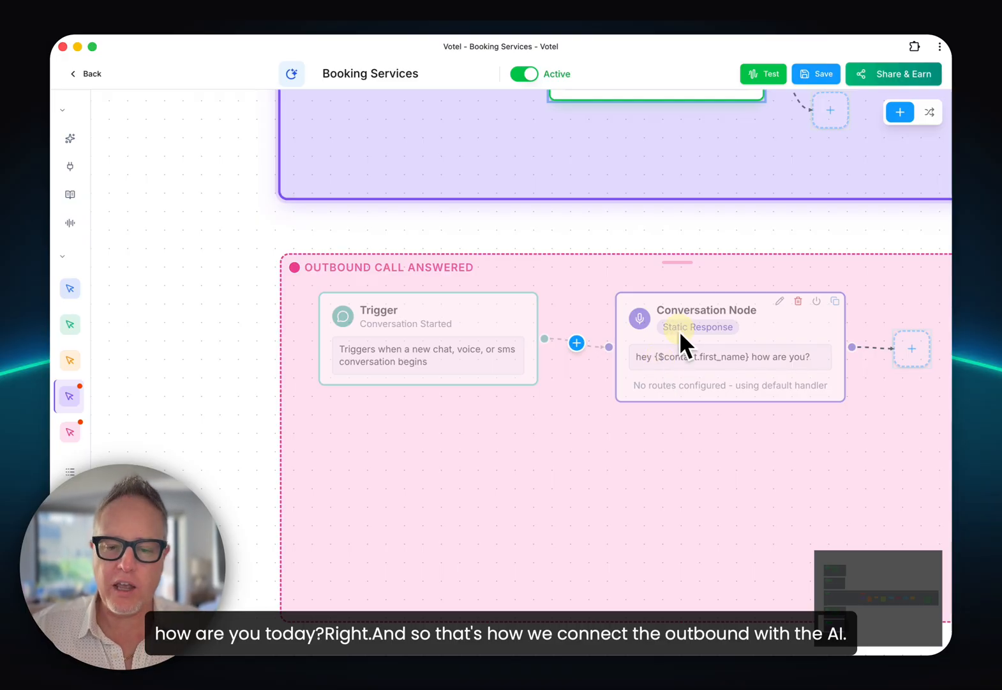
left_click_drag(681, 232, 504, 421)
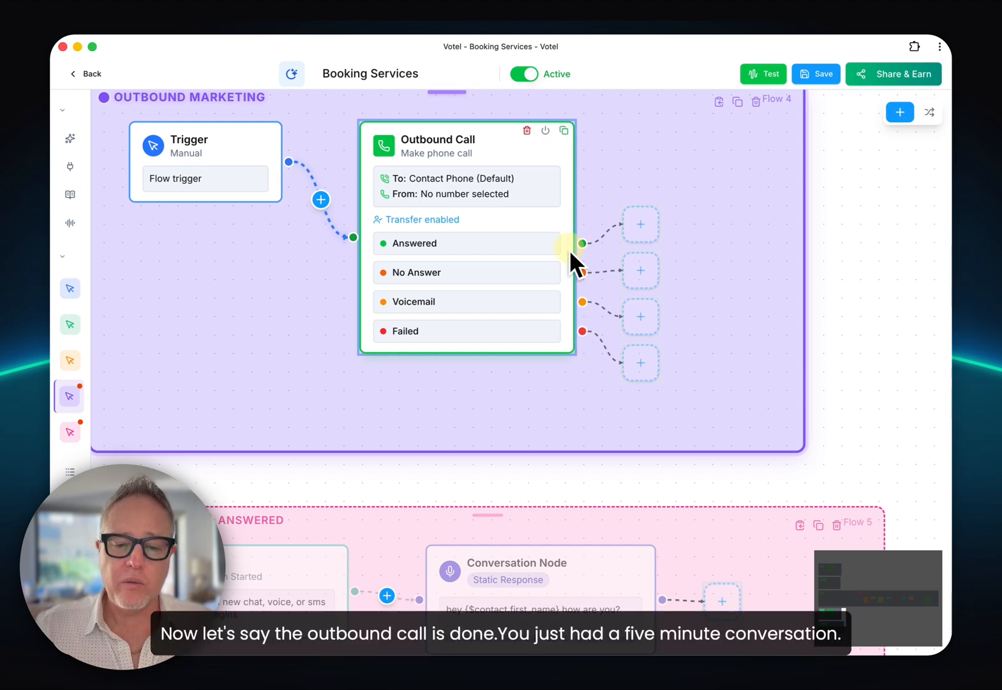
left_click(404, 530)
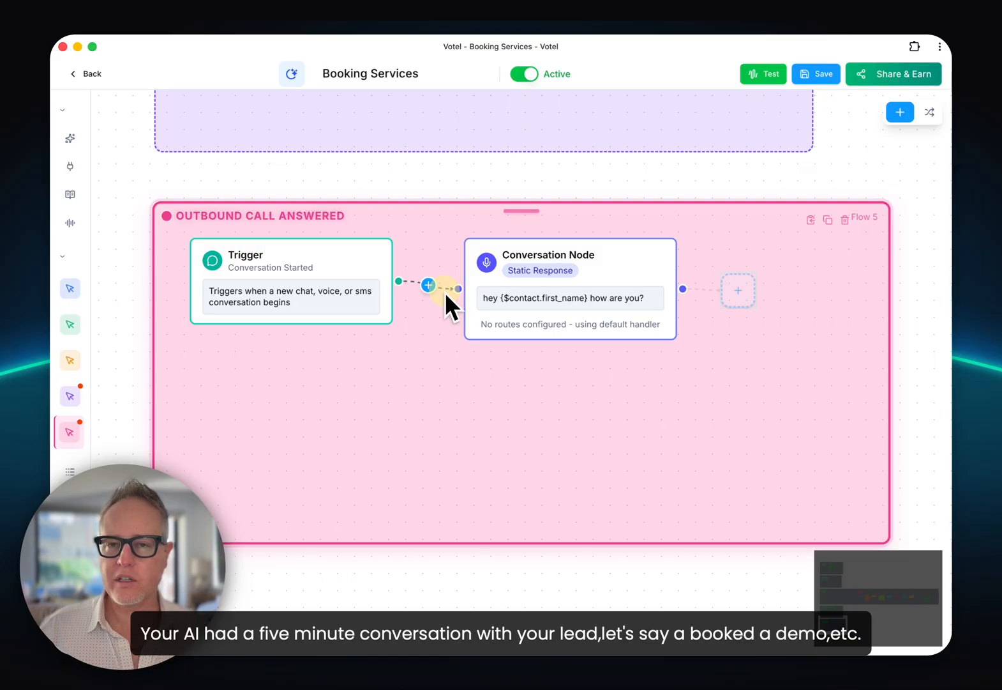
Step: Add a Conversation Node to the Answered branch of the Outbound Call node in the Outbound Marketing flow
left_click_drag(705, 187, 677, 438)
left_click(402, 122)
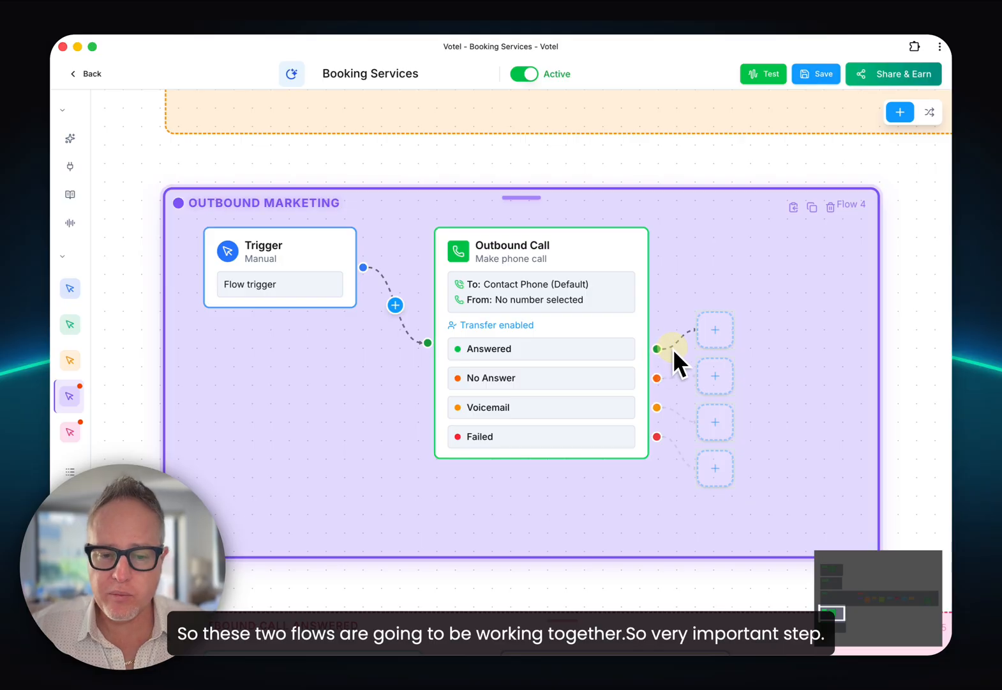
left_click(710, 339)
scroll(763, 440, "down", 5)
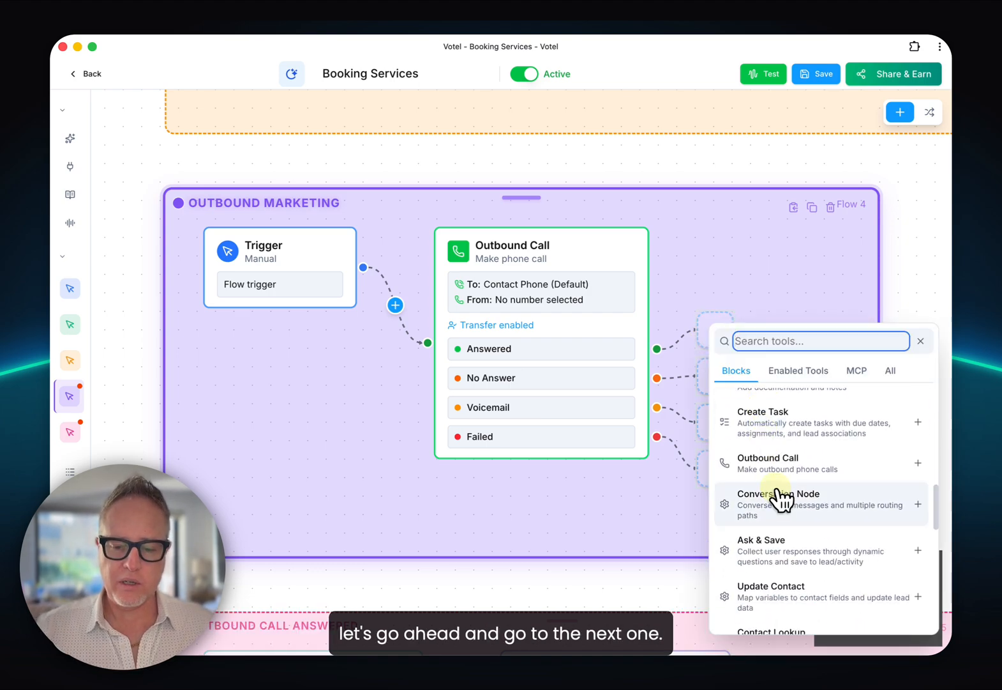
left_click(780, 498)
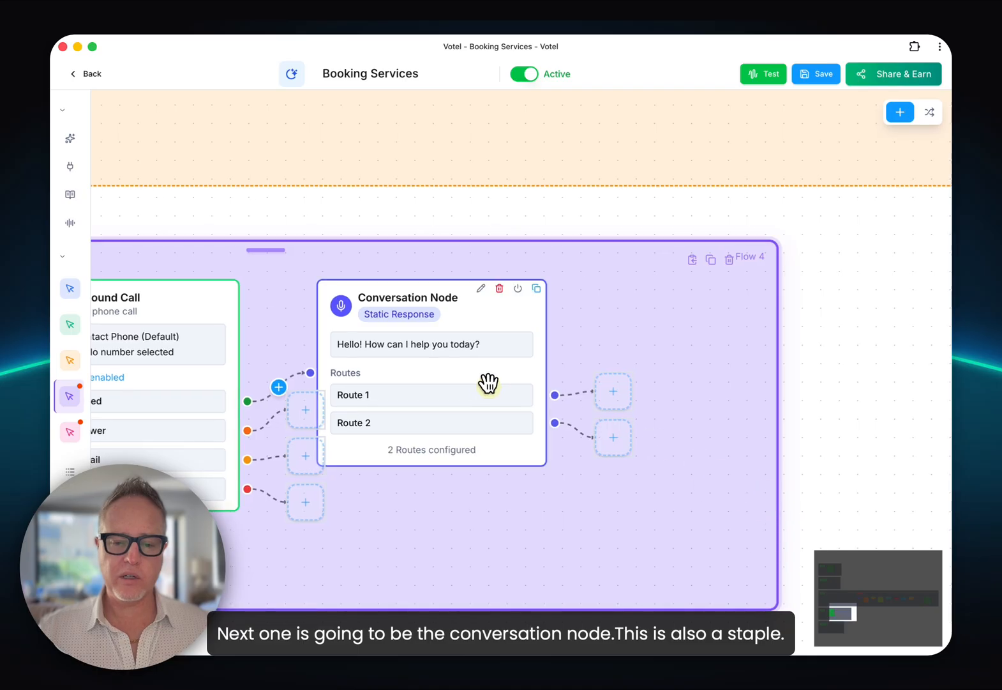
Step: Switch the Conversation Node's message to AI Generated and rename its two routes as Sales and Support
left_click(489, 384)
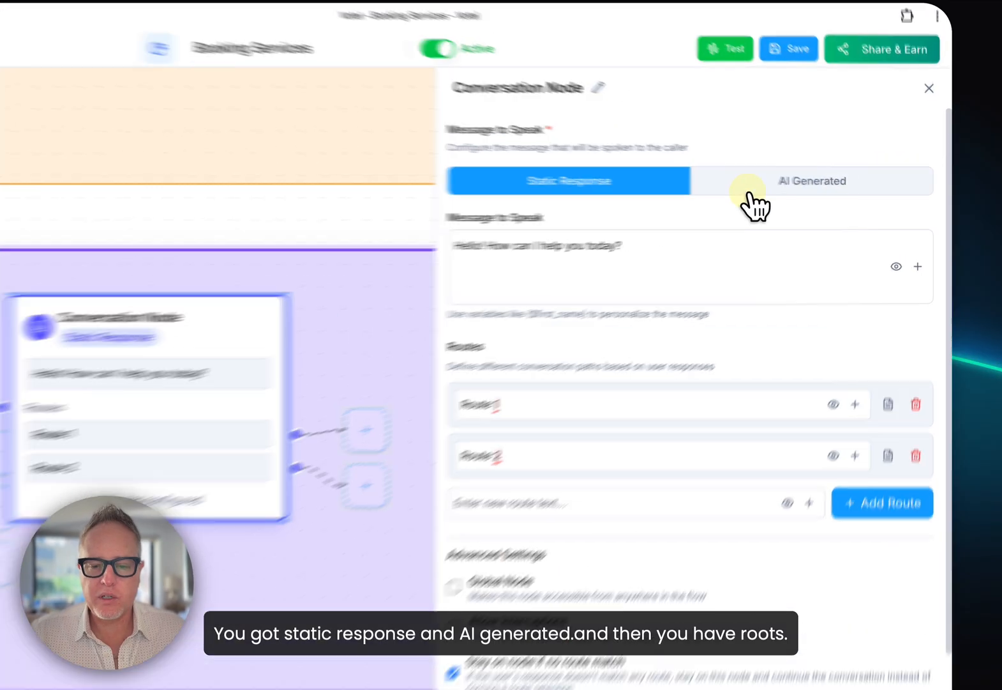
left_click(749, 193)
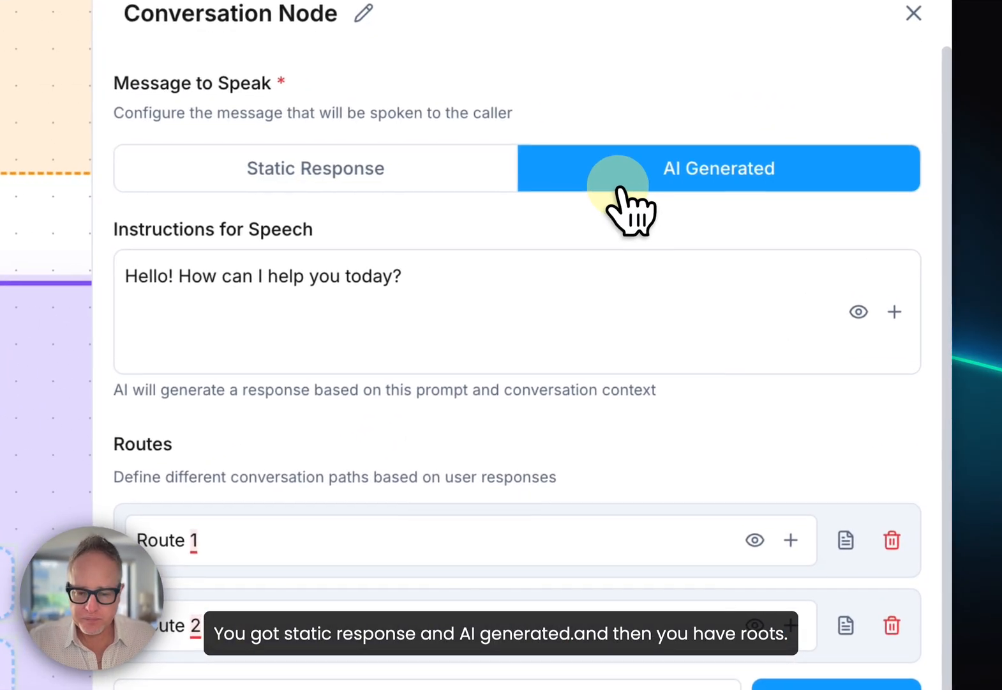
left_click(618, 541)
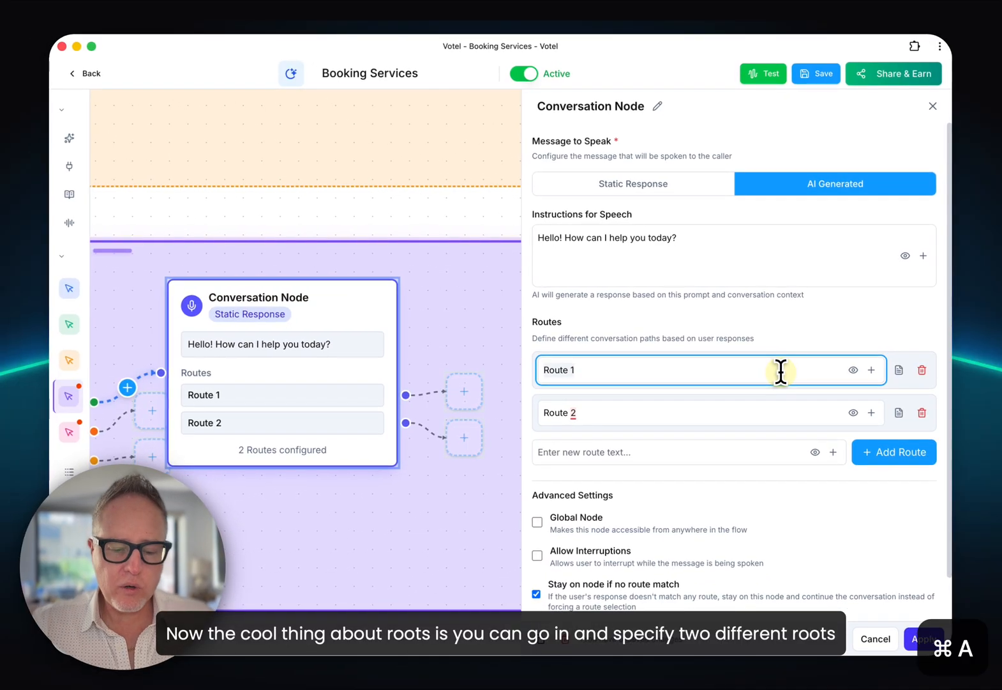
key("ctrl+a")
type("Sales")
left_click(728, 406)
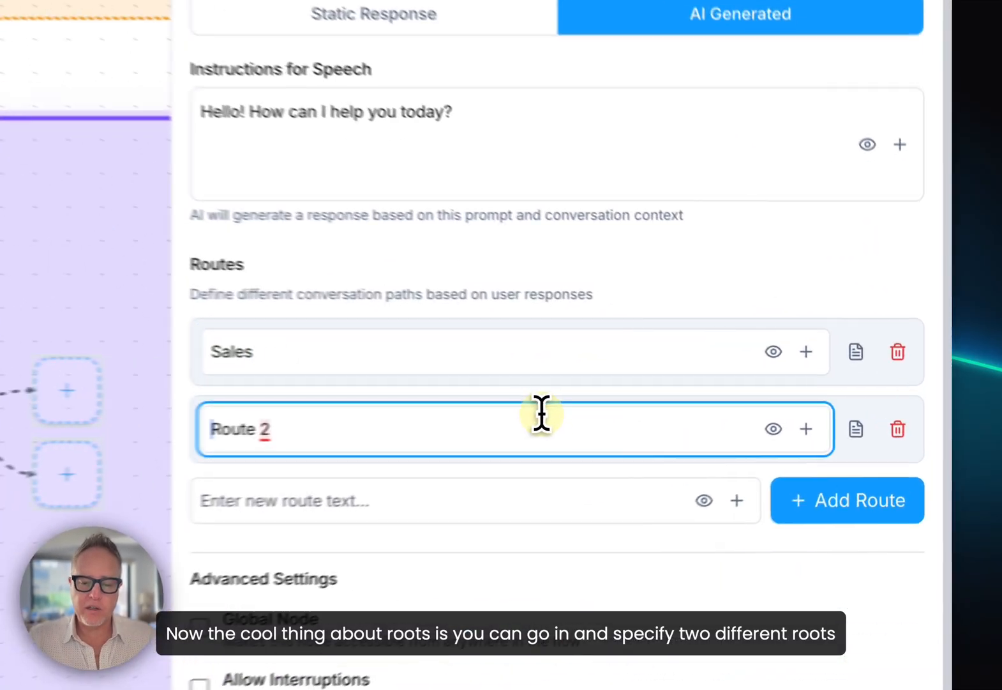
key("super+a")
type("Su")
type("p")
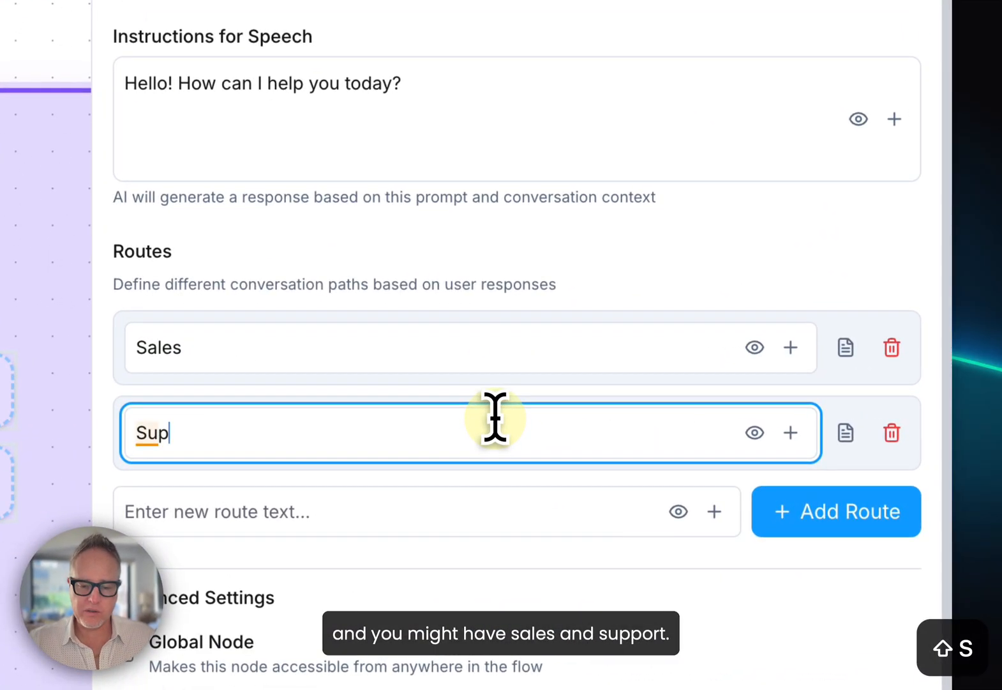
type("port")
left_click(559, 302)
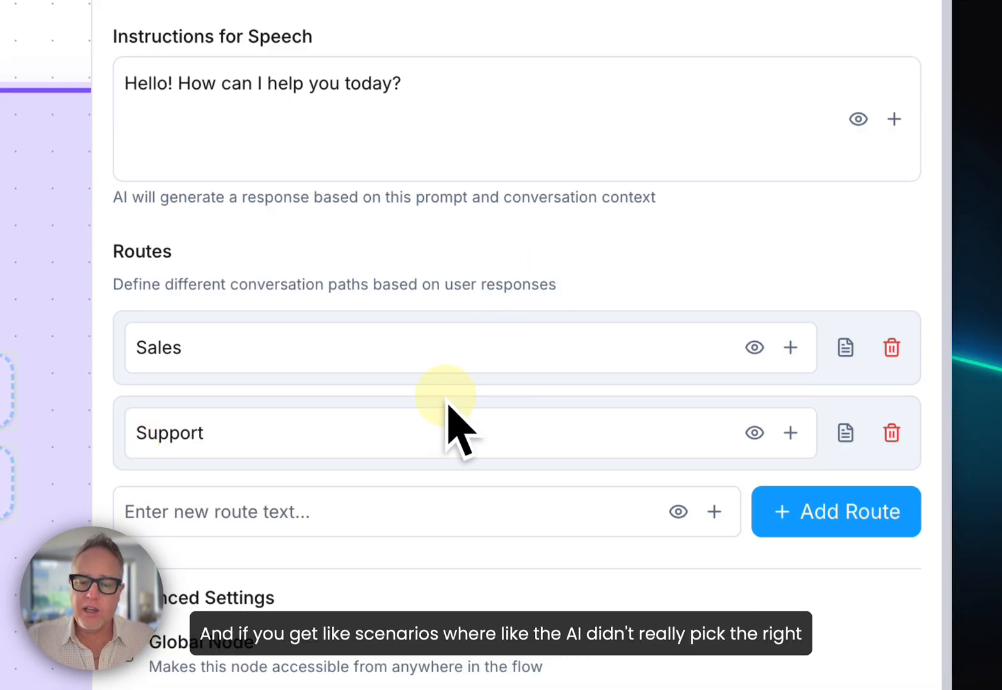
Step: Open the synonyms entry of the Sales route, then apply the Conversation Node's changes
left_click(441, 350)
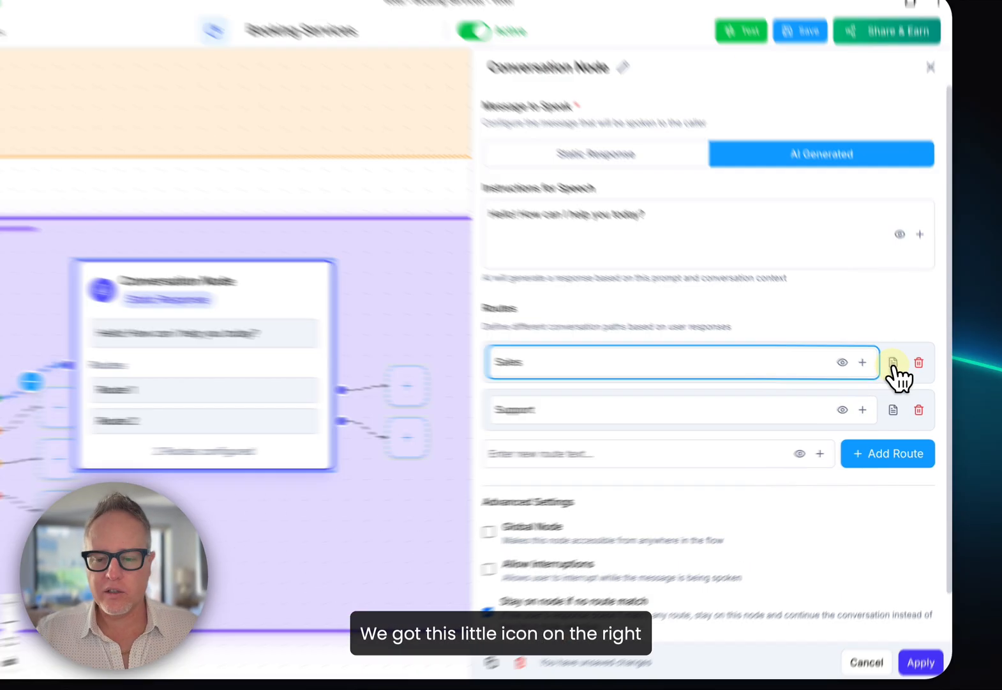
left_click(899, 372)
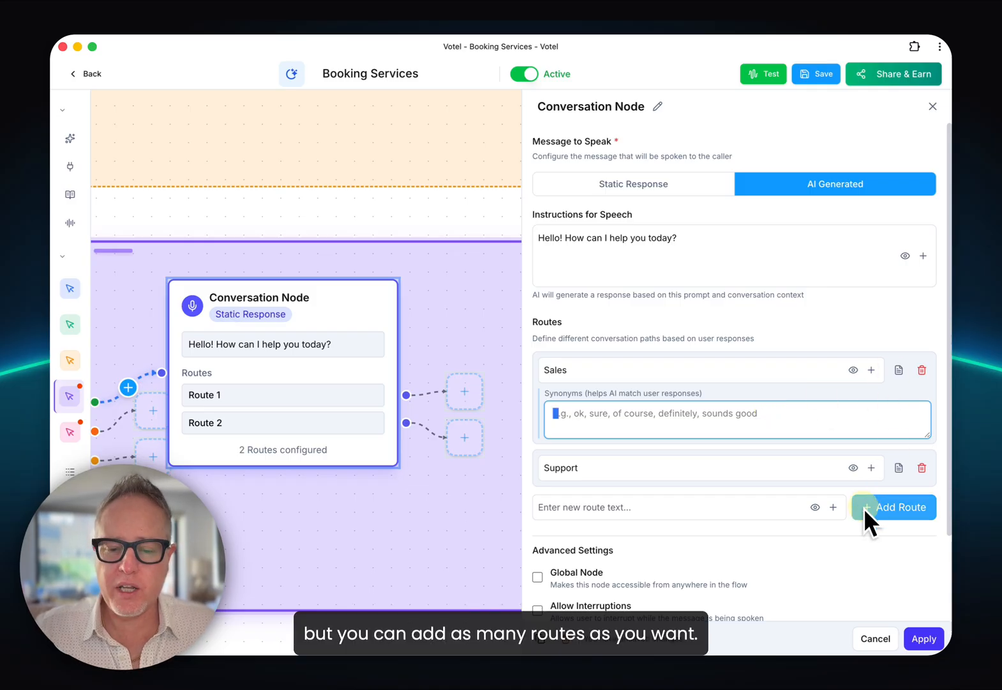
left_click(925, 638)
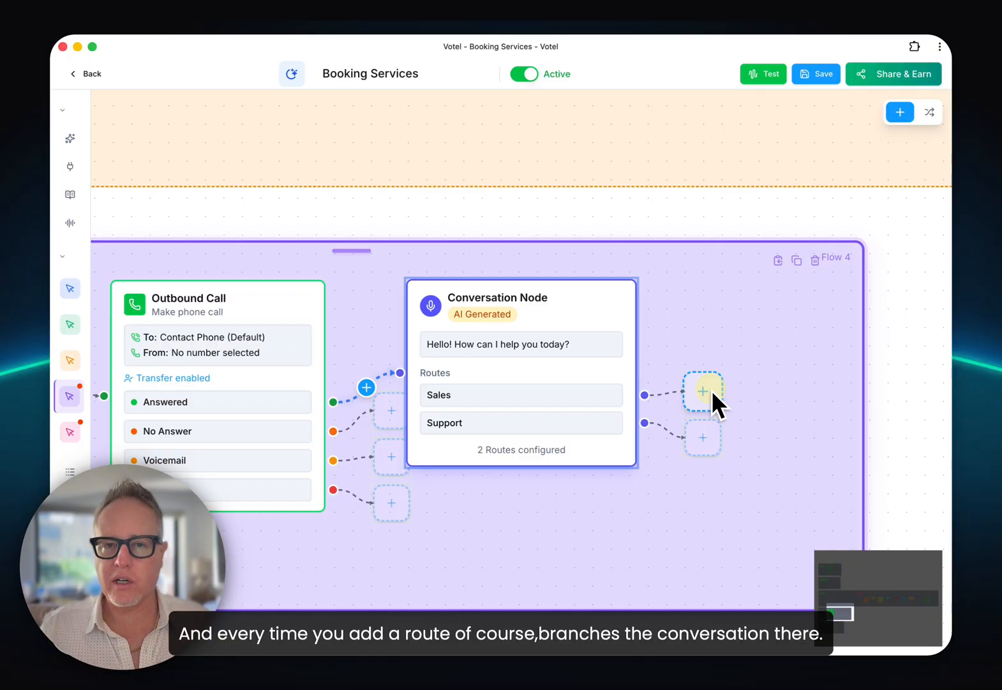
Step: Turn the Conversation Node's Stay on node if no route match option off and back on
left_click(592, 356)
scroll(705, 411, "down", 2)
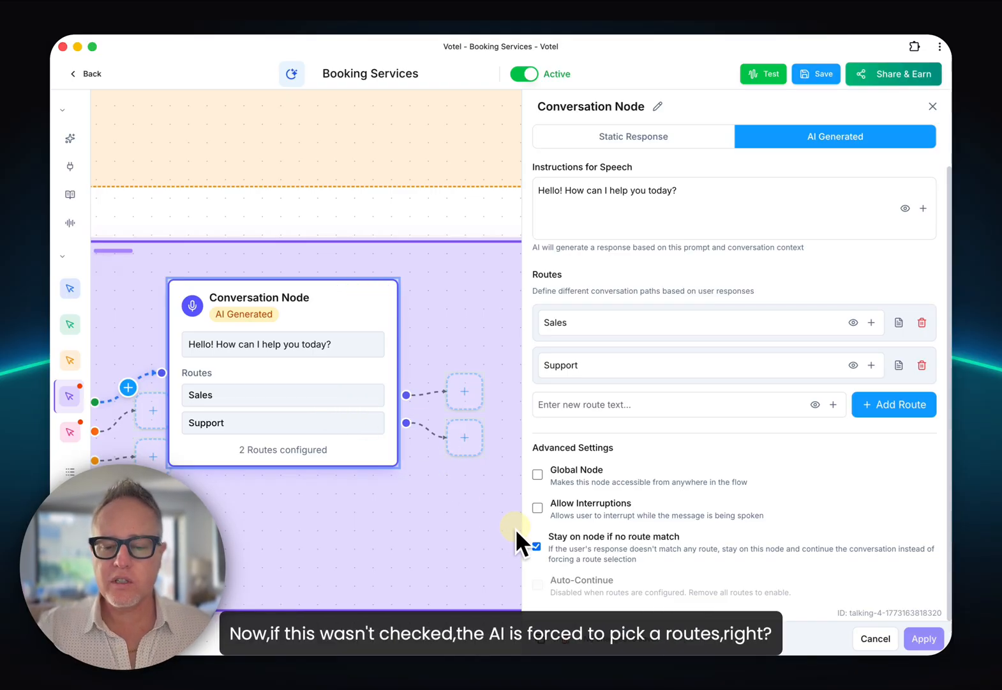
left_click(537, 547)
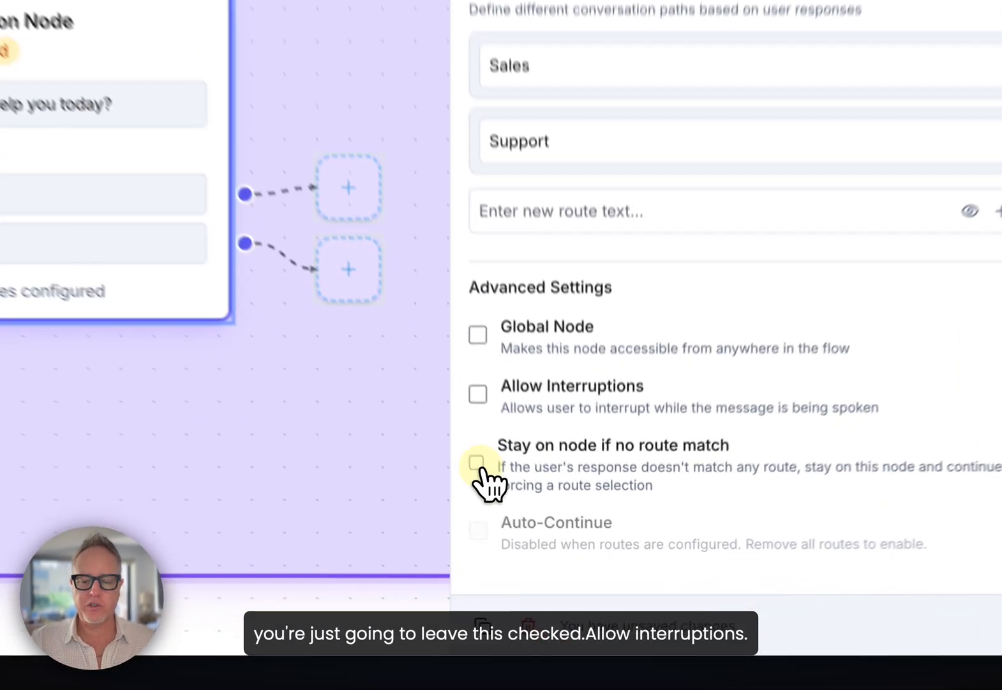
left_click(477, 463)
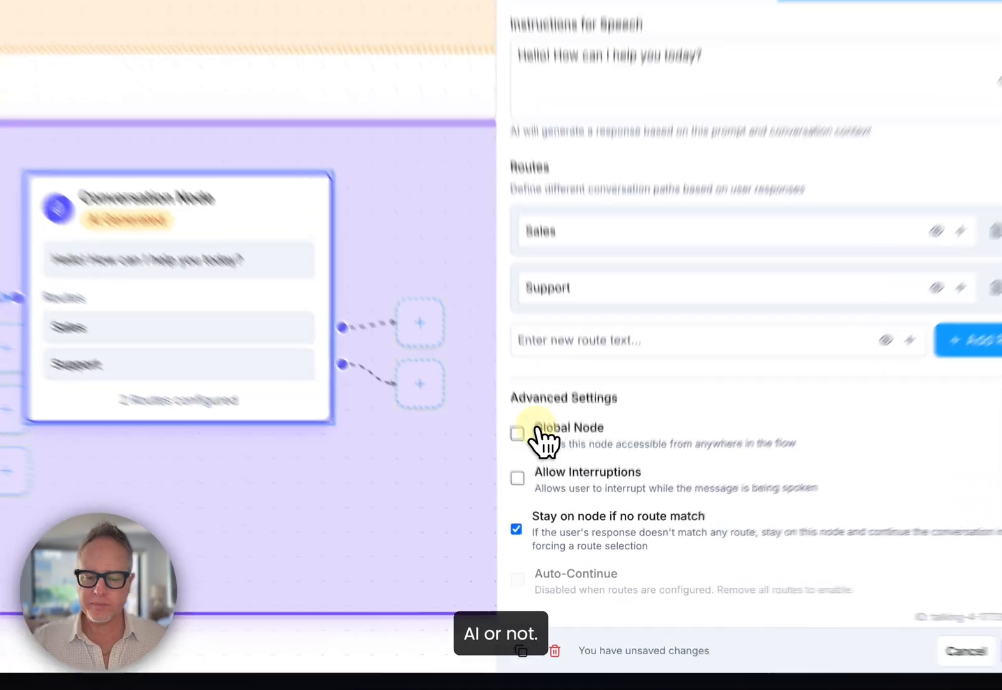
Step: Enable Global Node for the Conversation Node and go through its title and instructions fields
left_click(537, 474)
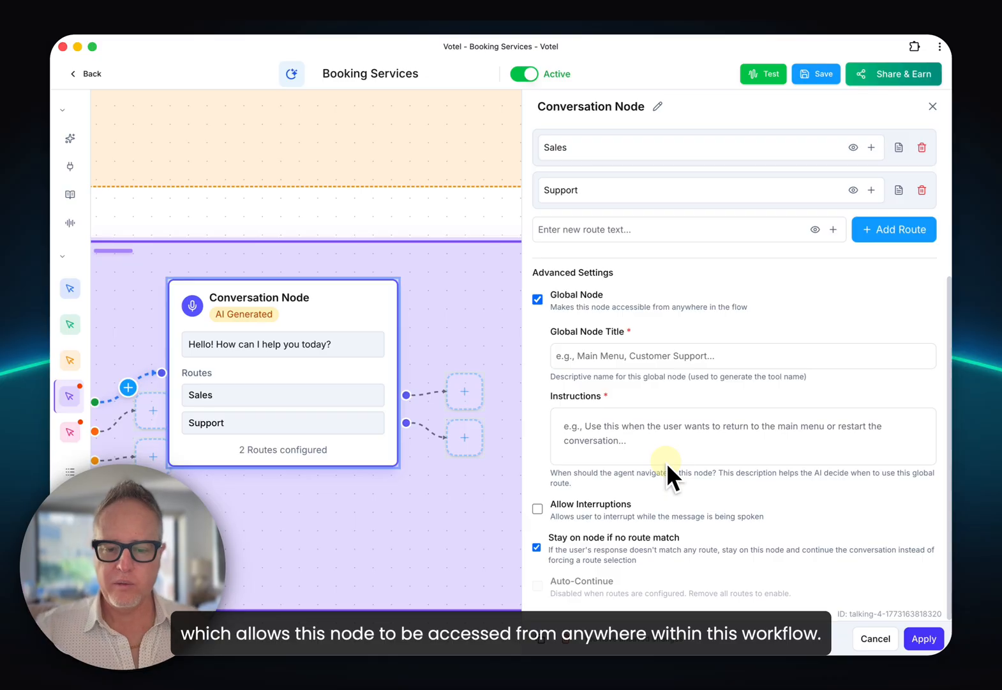
left_click(649, 355)
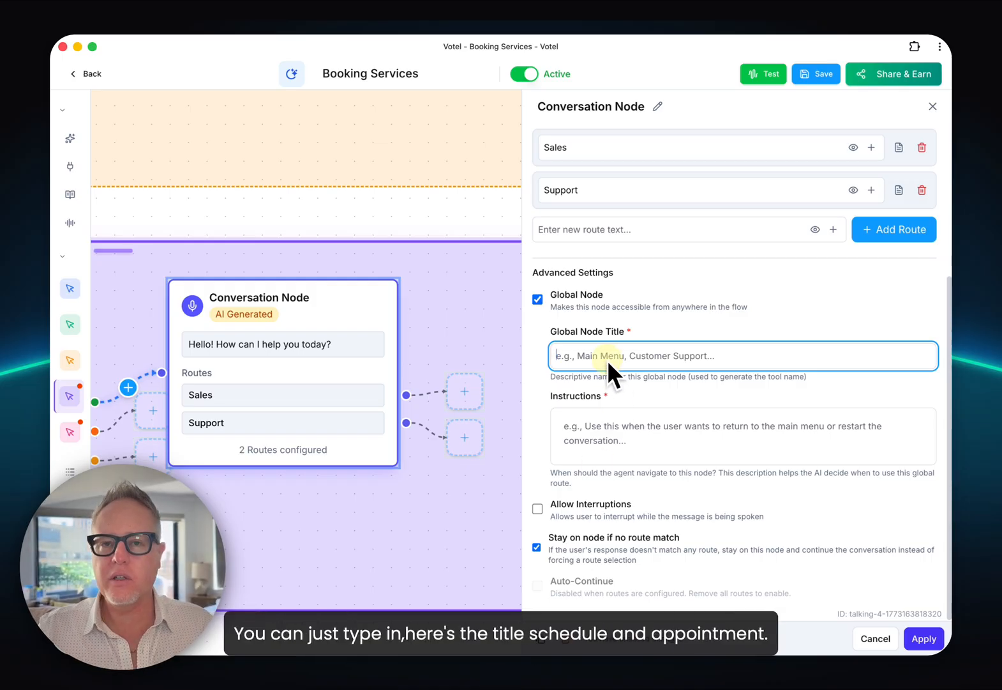
left_click(605, 452)
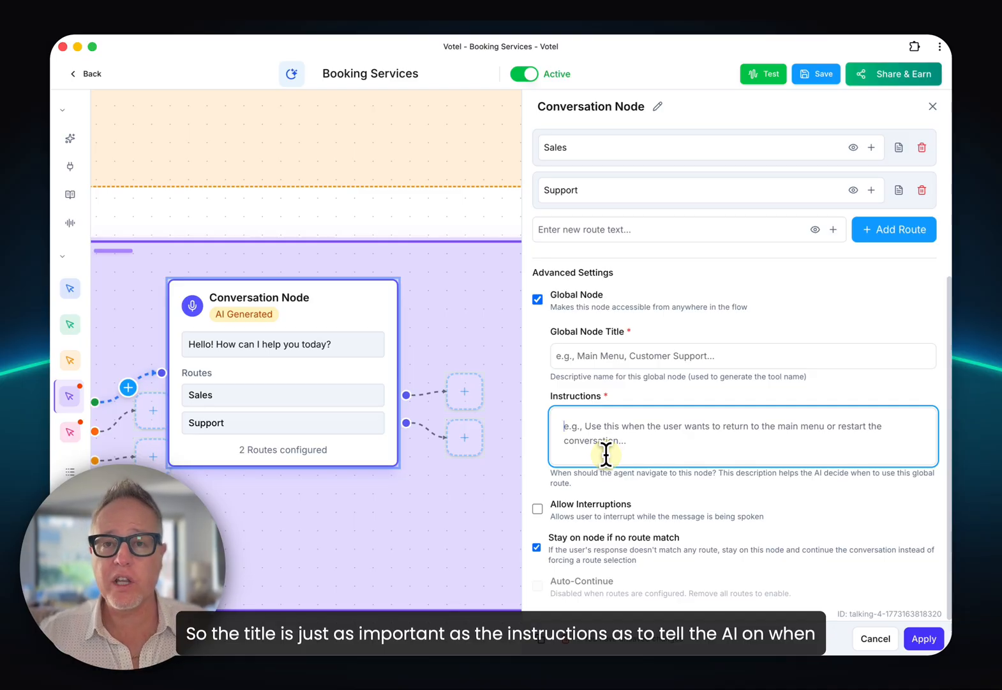
Step: Add an Ask & Save node to the Support route of the Conversation Node
scroll(604, 454, "up", 3)
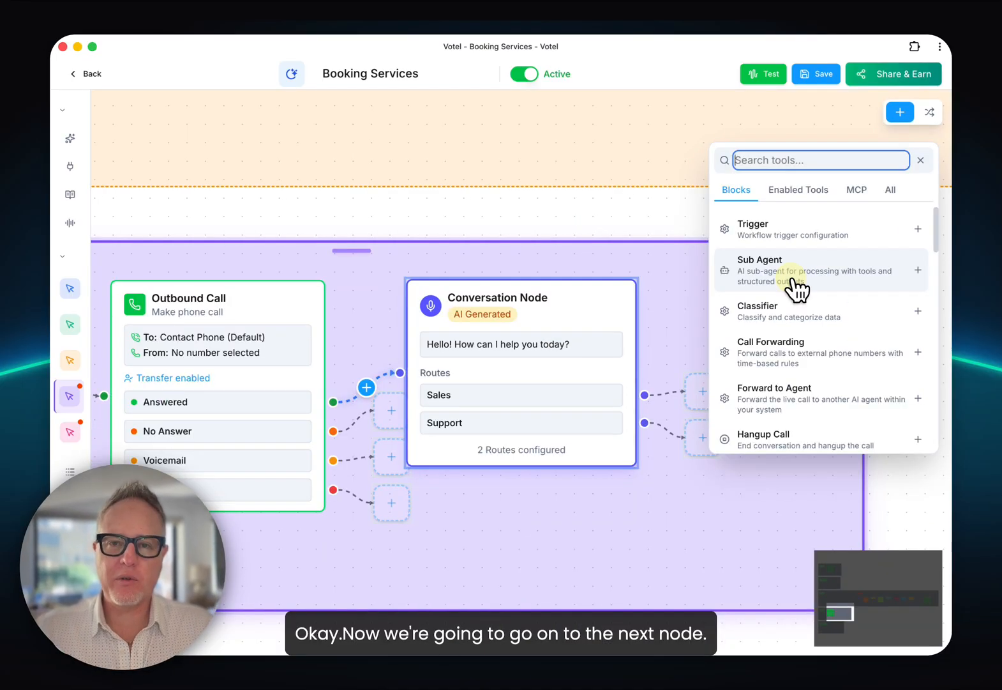
scroll(801, 341, "down", 5)
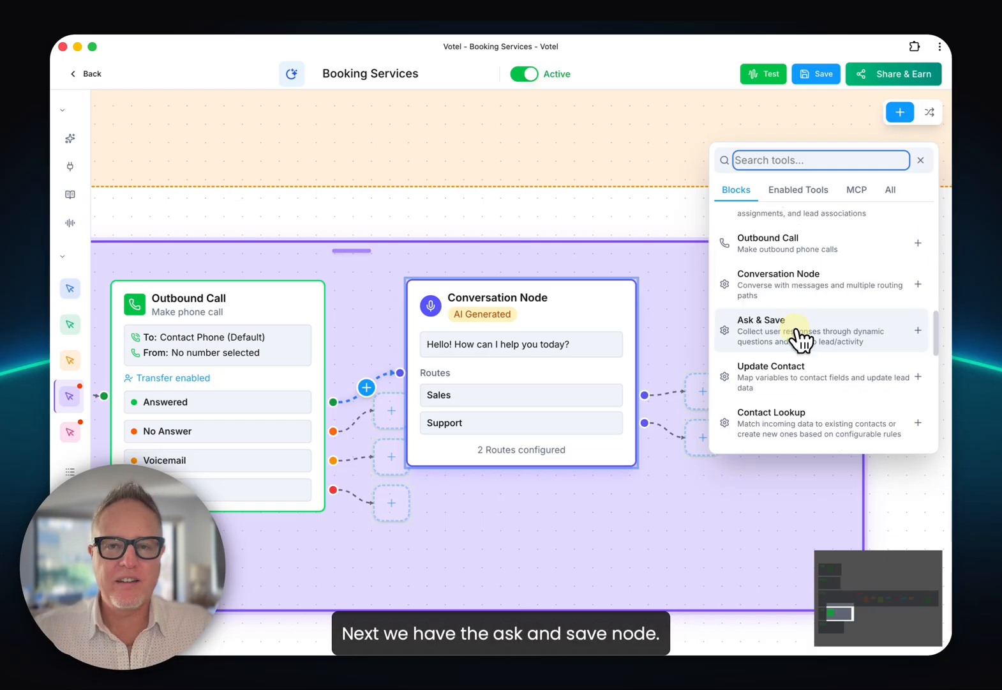
left_click(796, 334)
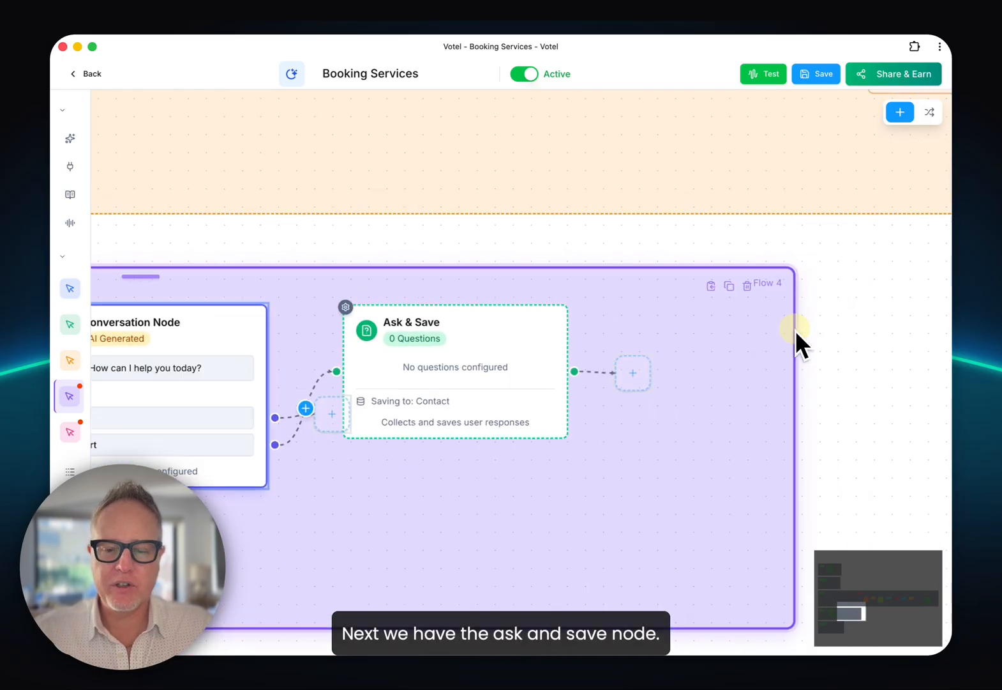
Step: Start a new question "do you own a business?" in the Ask & Save node with type Checkbox (True / False)
left_click(496, 340)
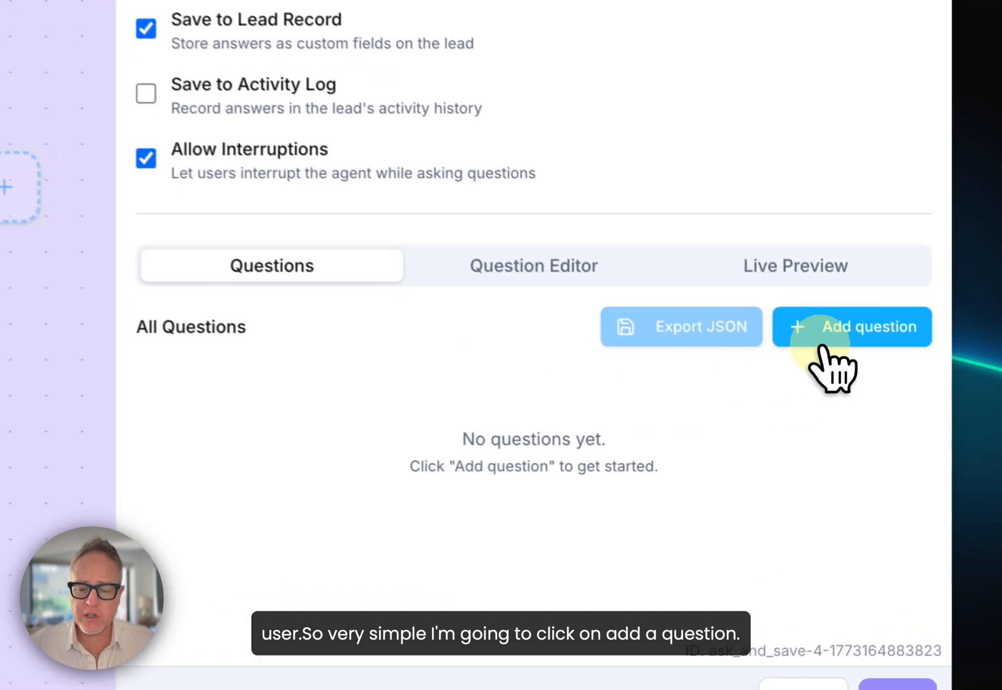
left_click(823, 348)
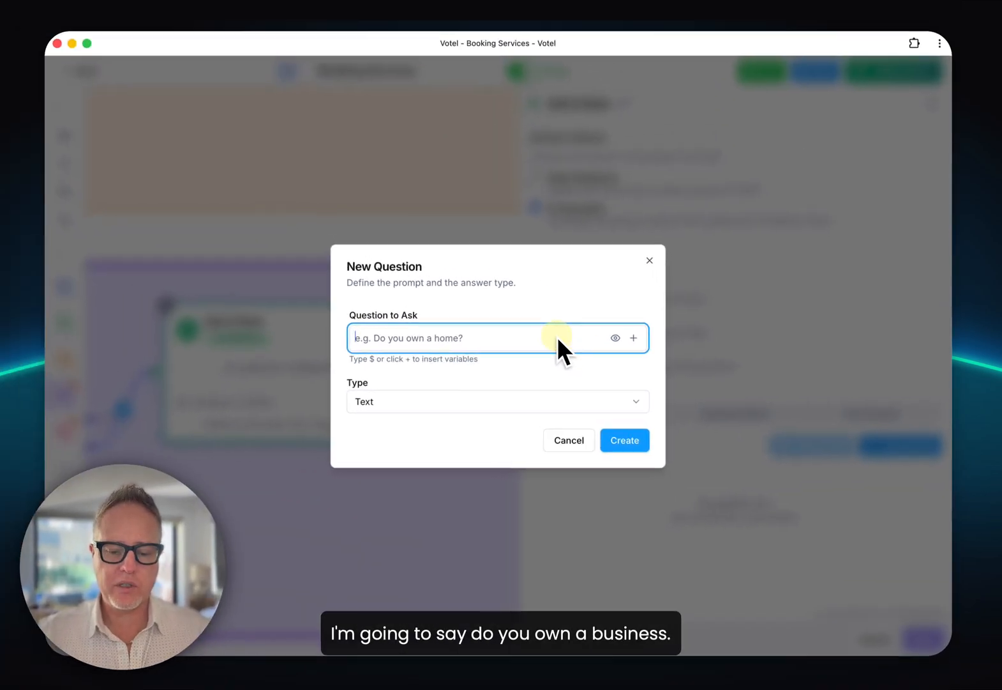
type("do you ")
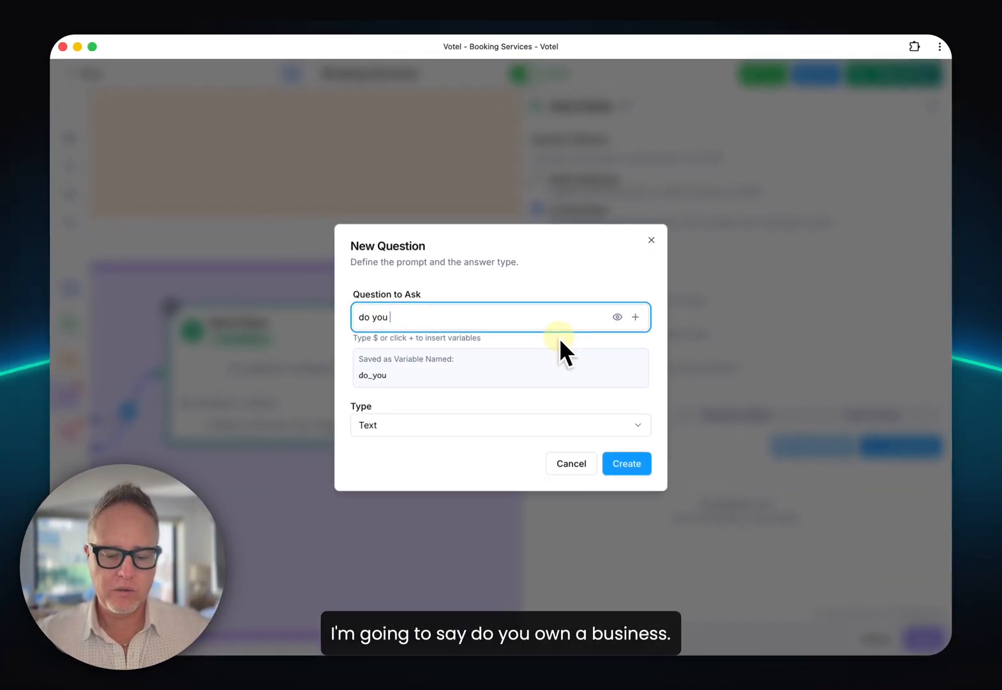
type("own a business?")
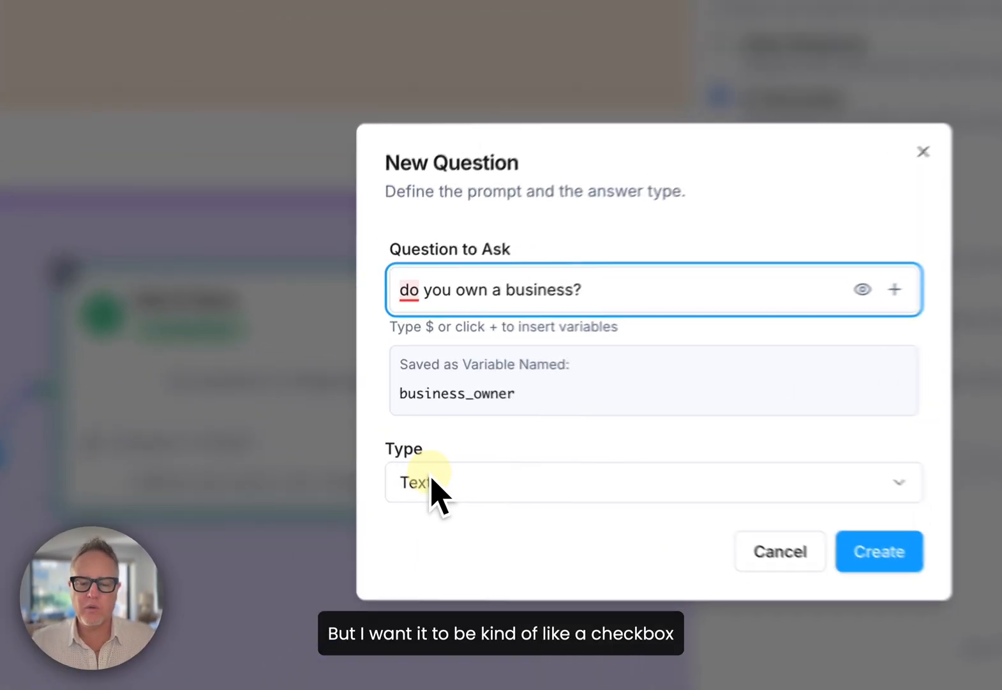
left_click(378, 425)
scroll(430, 319, "down", 2)
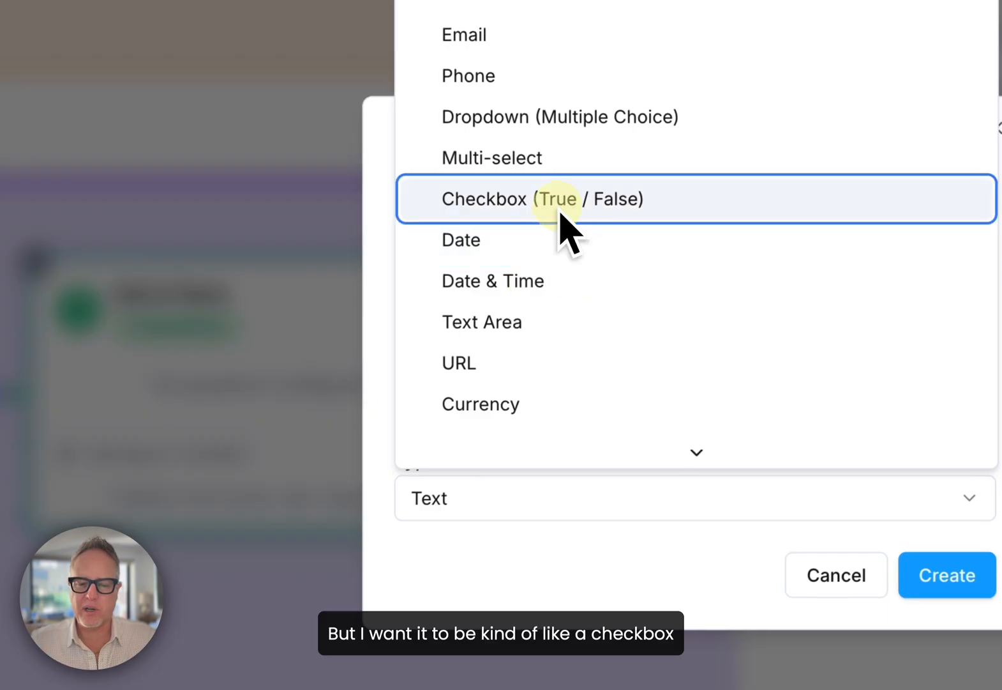
left_click(570, 233)
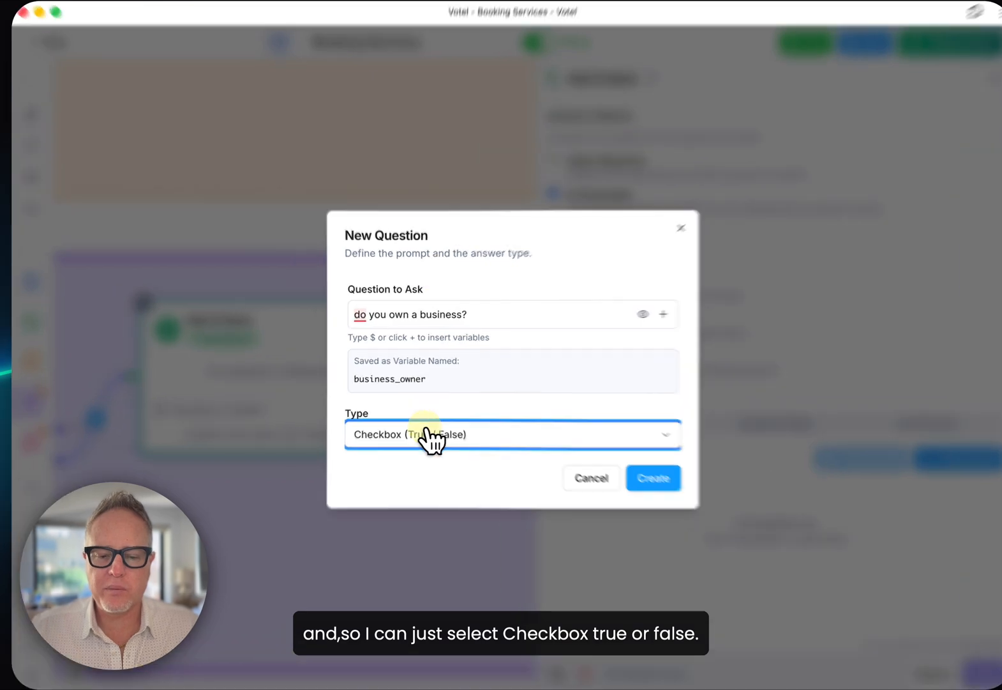
Step: Try the Dropdown (Multiple Choice) type for the business question with the options Yes, No
left_click(425, 425)
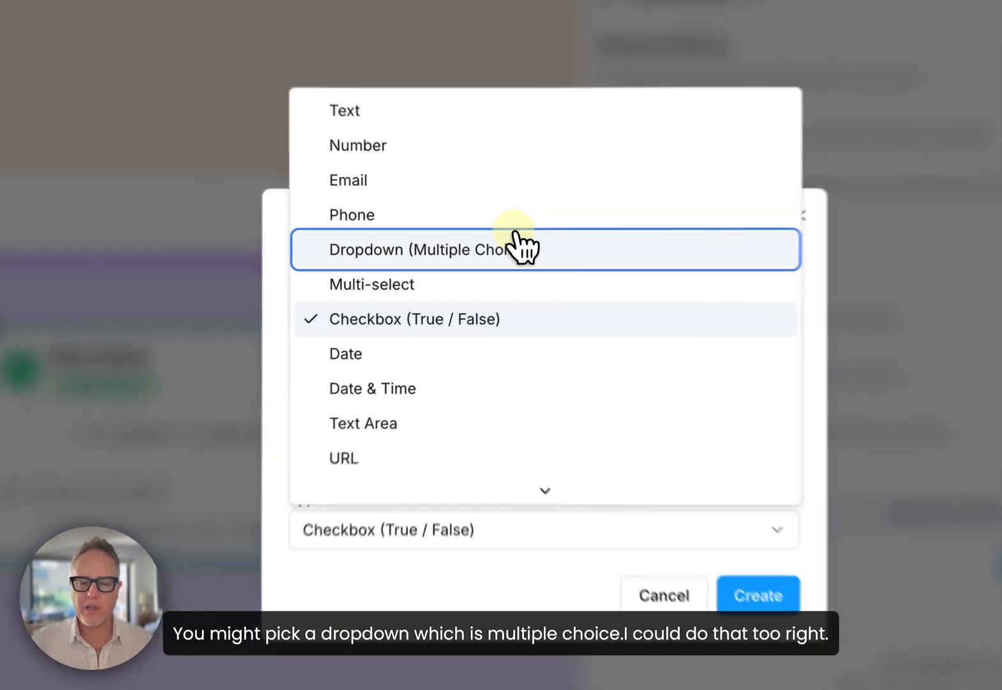
left_click(479, 260)
left_click(447, 530)
type("Yes, No")
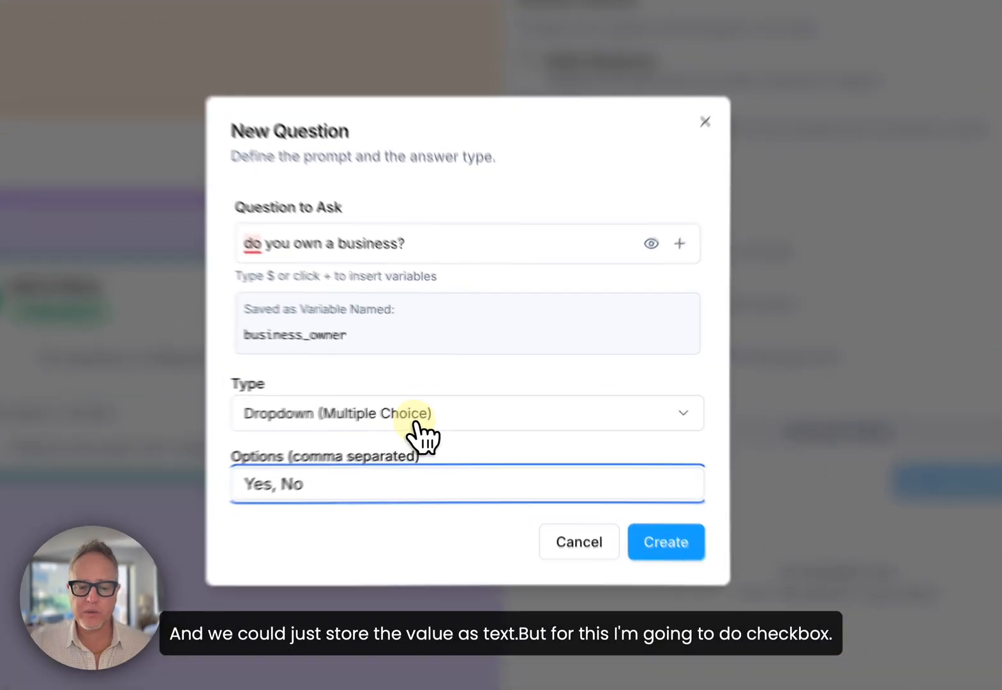
Step: Set the business question's type back to Checkbox (True / False) and create the question
left_click(468, 412)
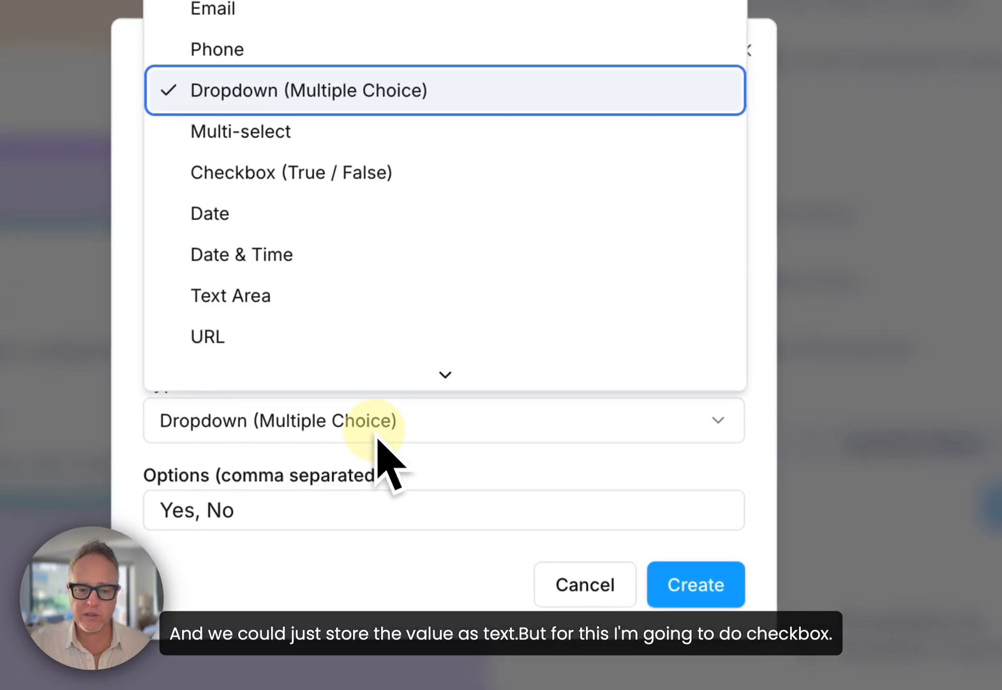
left_click(363, 188)
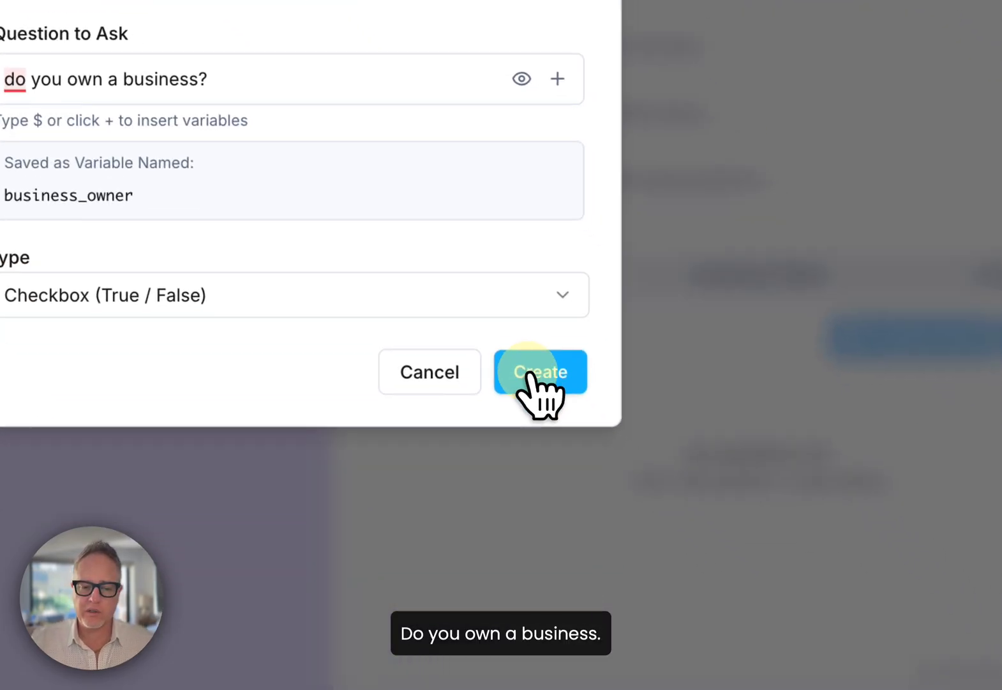
left_click(696, 540)
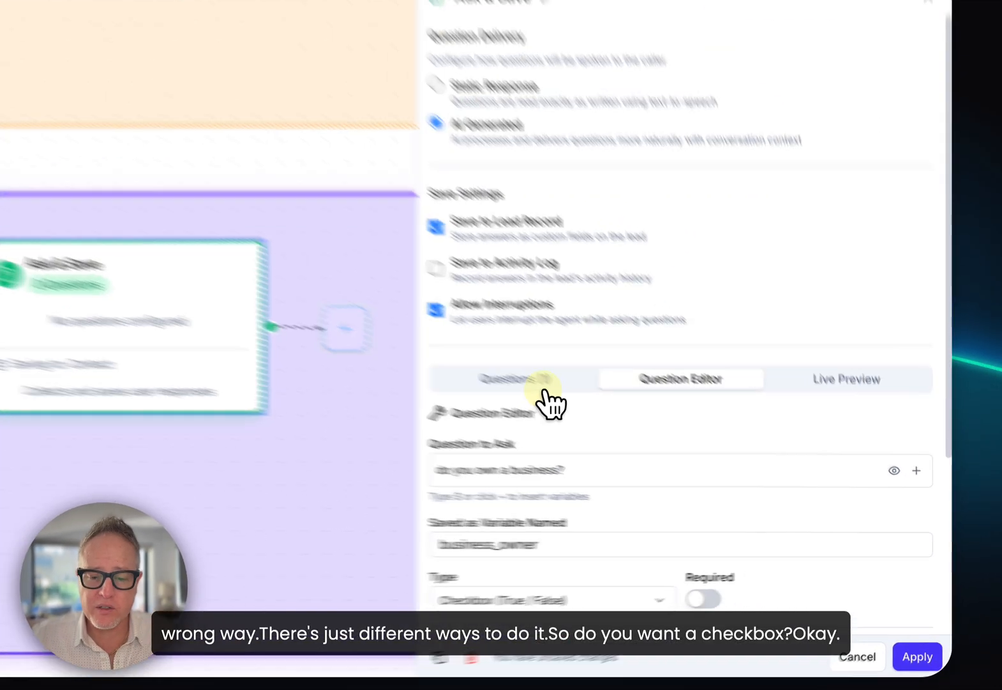
Step: Create a second Ask & Save question, "What industry are you in?", with the Text answer type
left_click(618, 419)
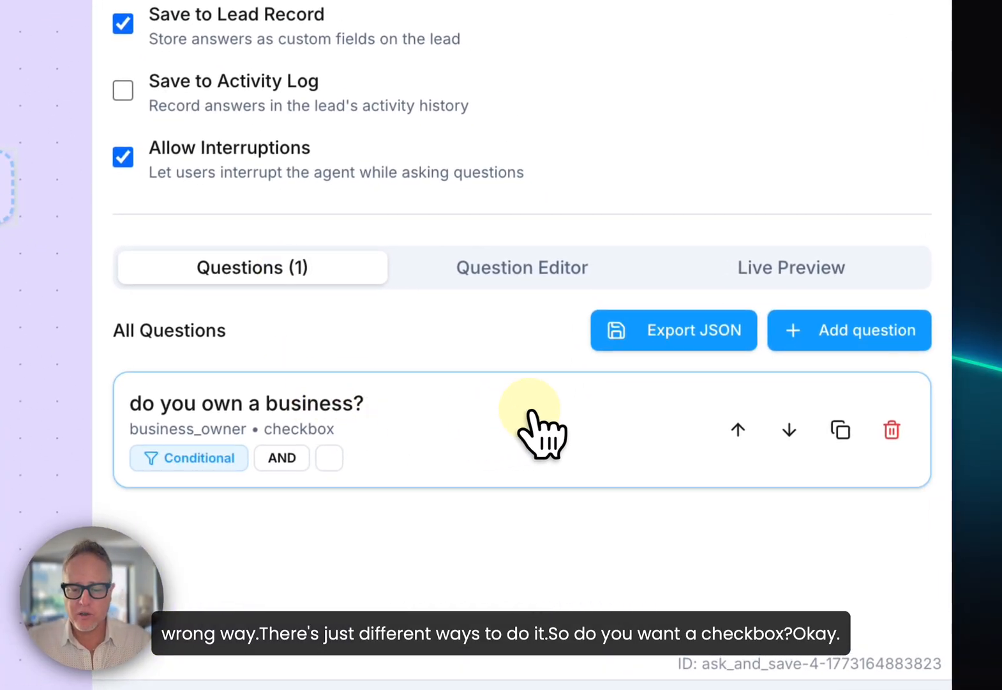
left_click(859, 330)
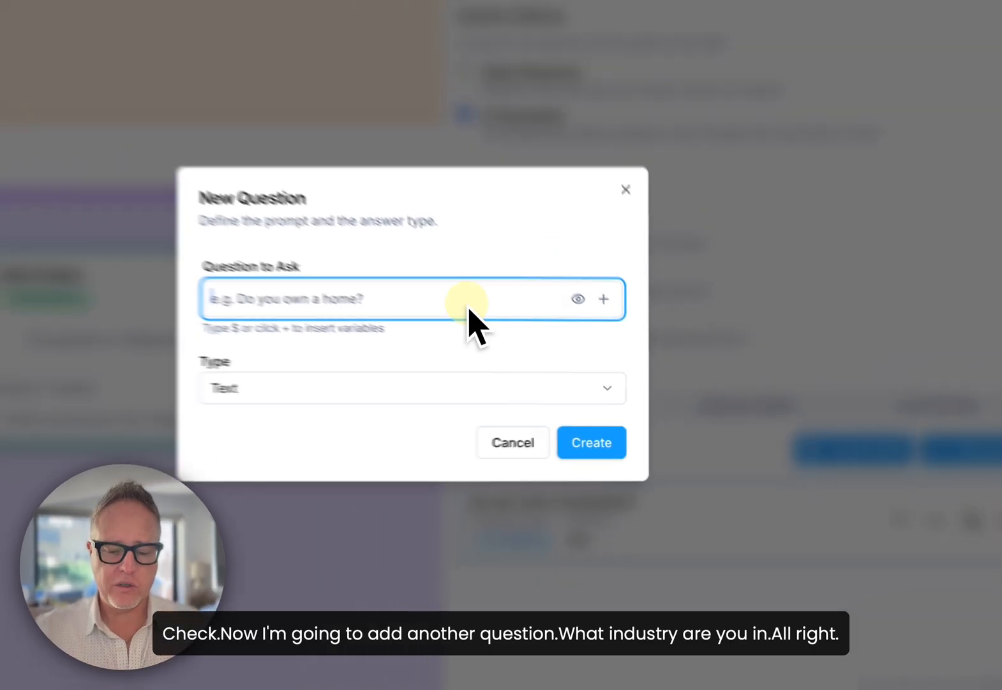
type("What indusgtry ")
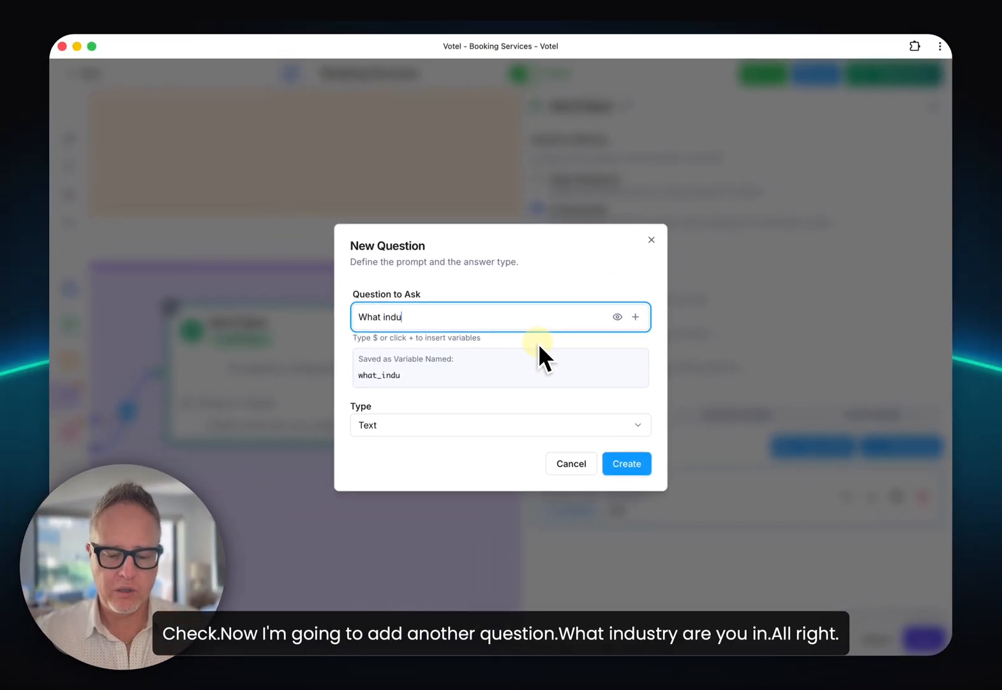
type("are you in?")
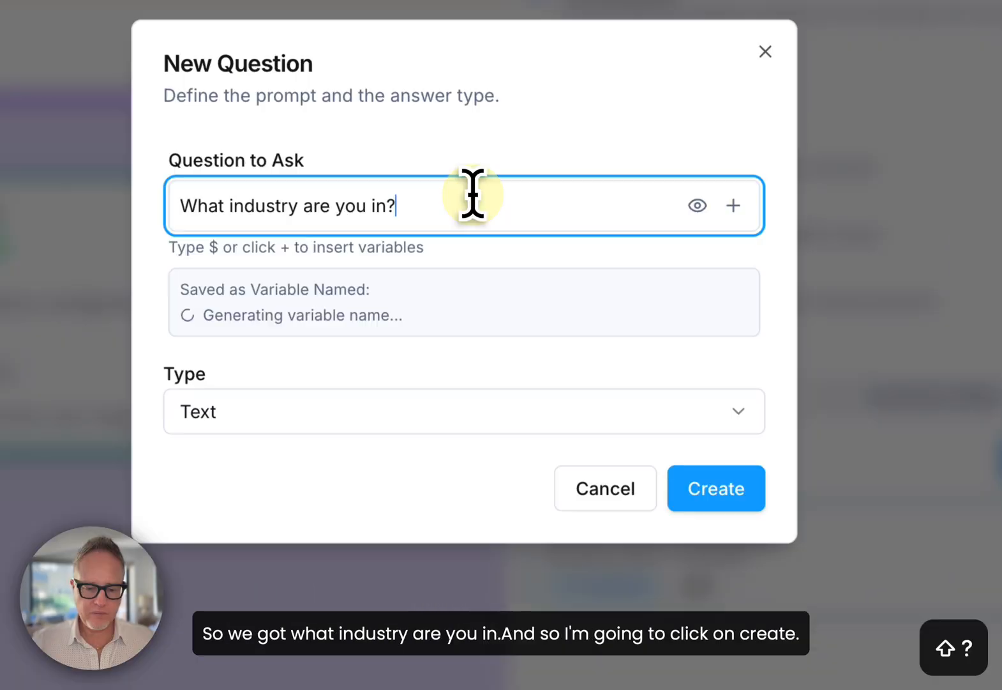
left_click(712, 499)
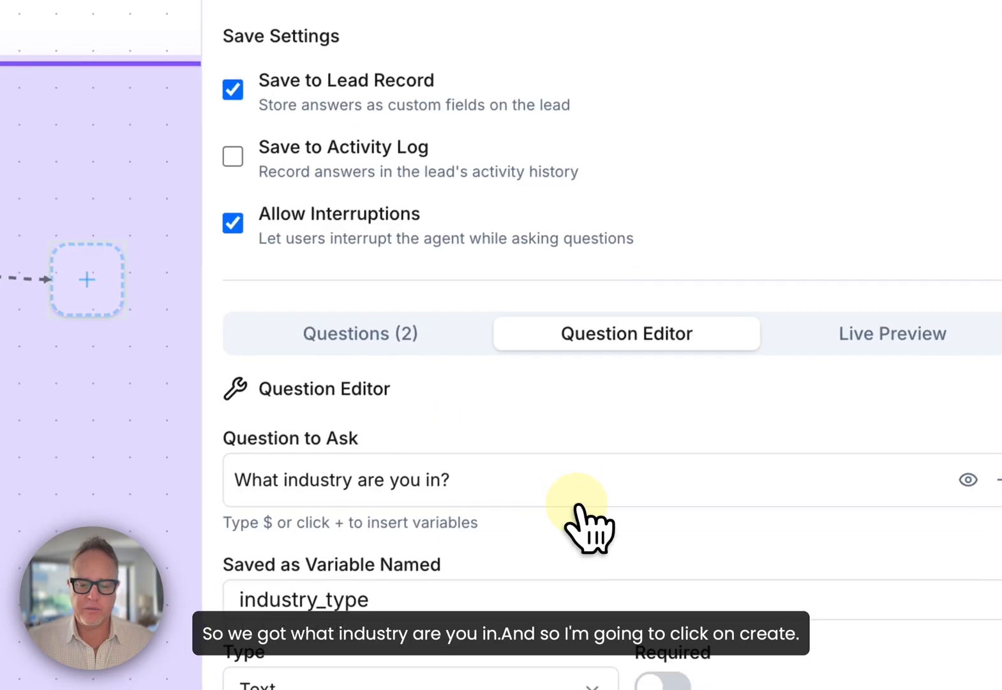
scroll(586, 520, "down", 3)
scroll(582, 509, "down", 2)
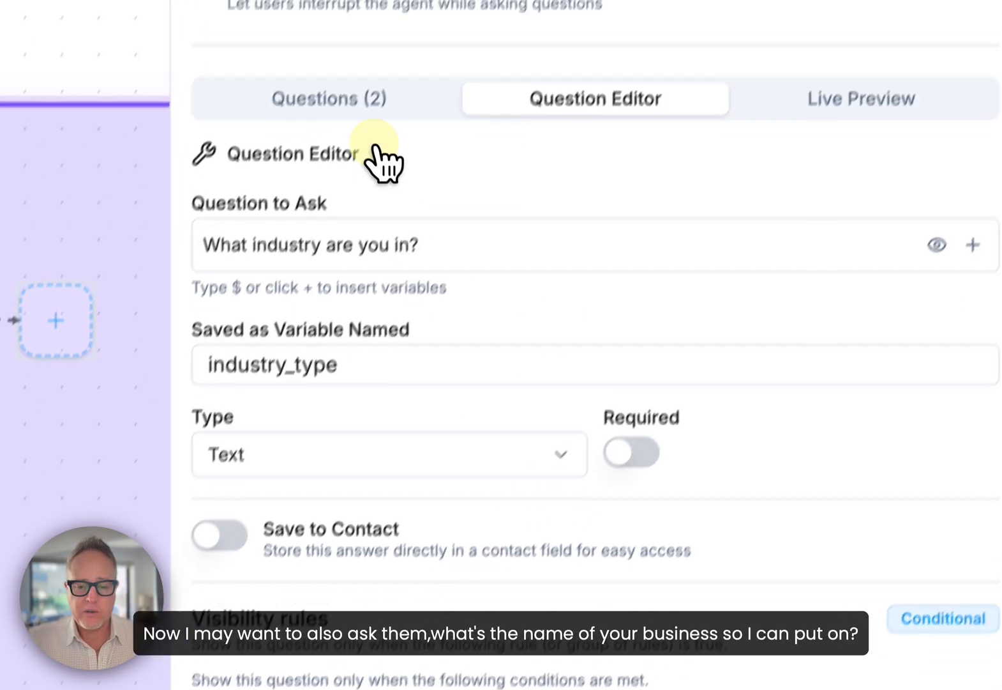
Step: Create a third Ask & Save question, "Whats the name of your business?", with the Text answer type
left_click(361, 139)
left_click(858, 555)
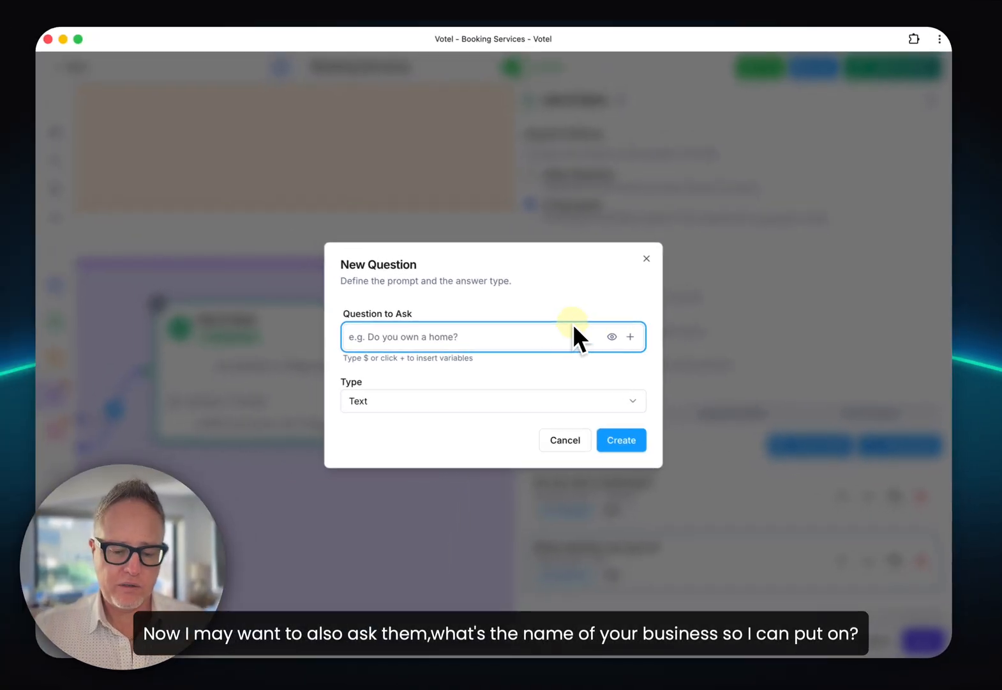
type("Whats the bname of your ")
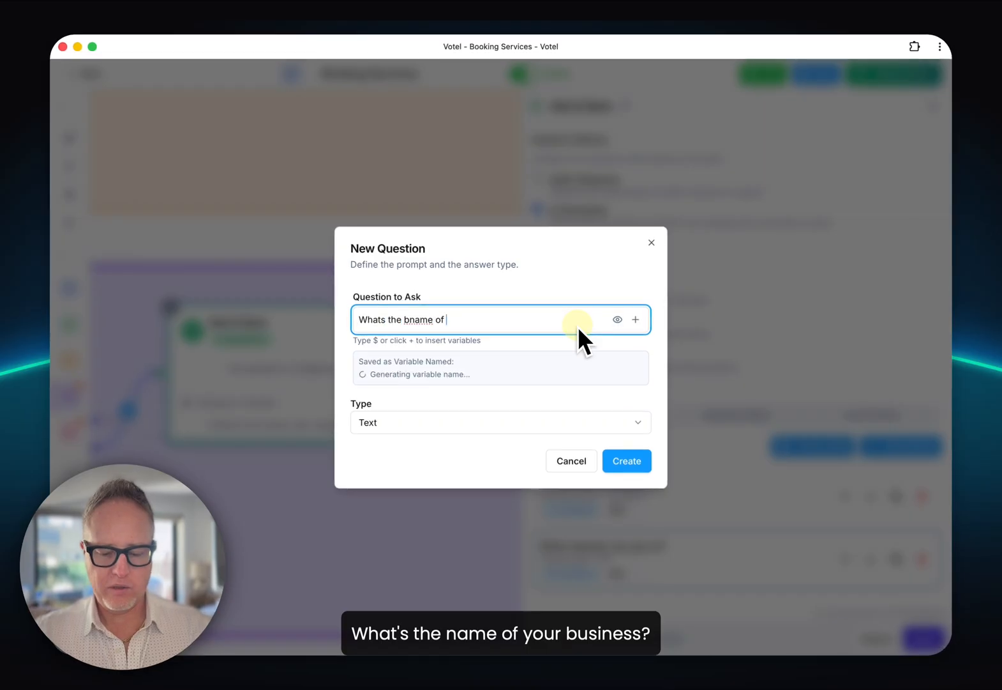
type("business?")
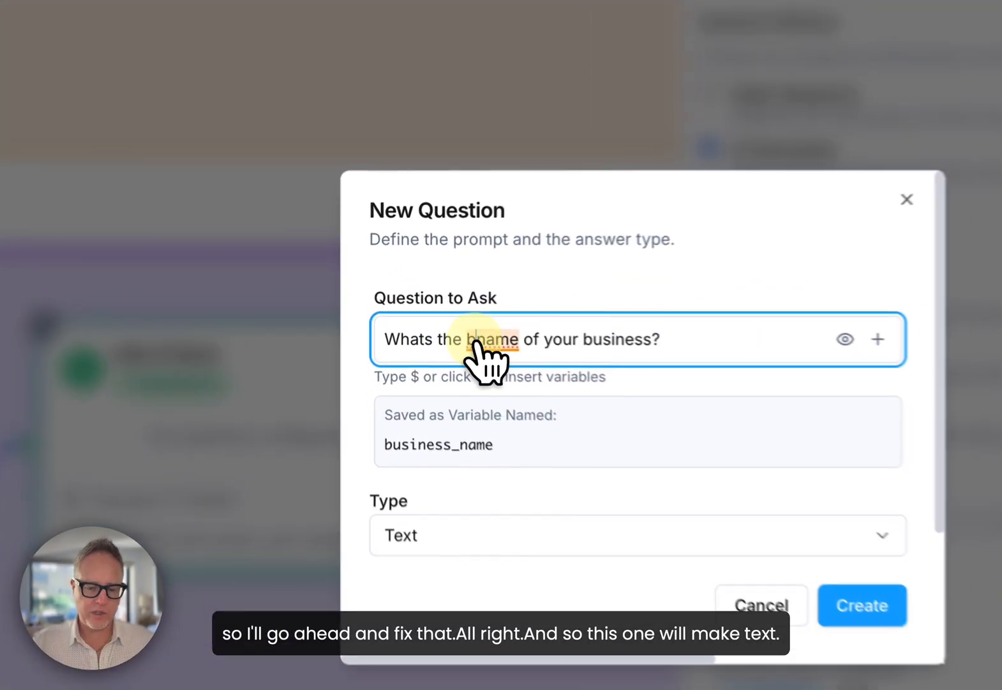
left_click(488, 345)
key("BackSpace")
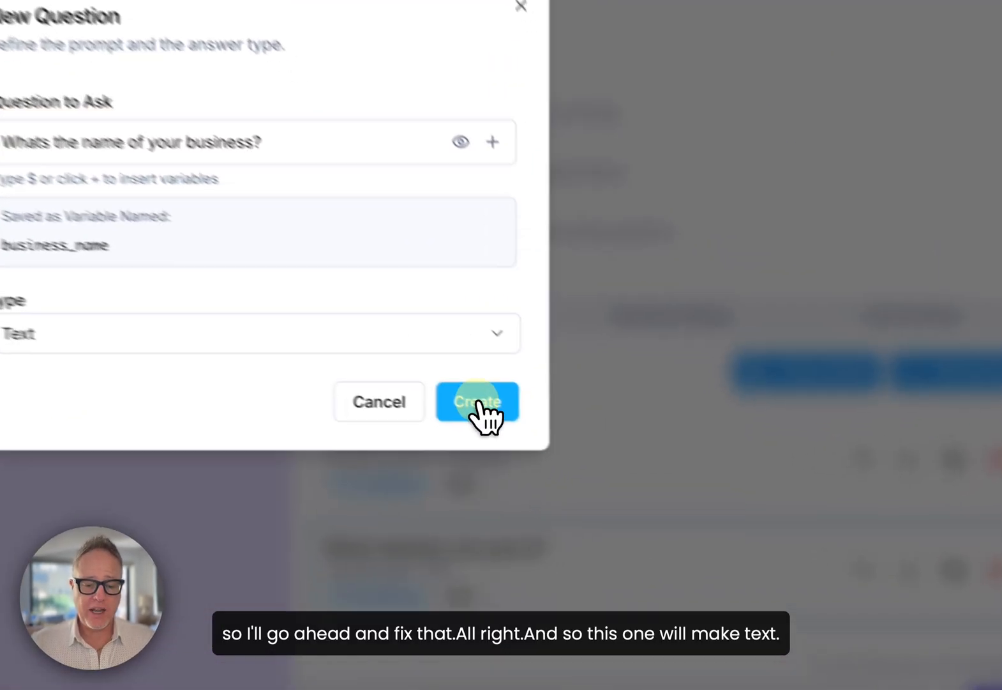
left_click(483, 408)
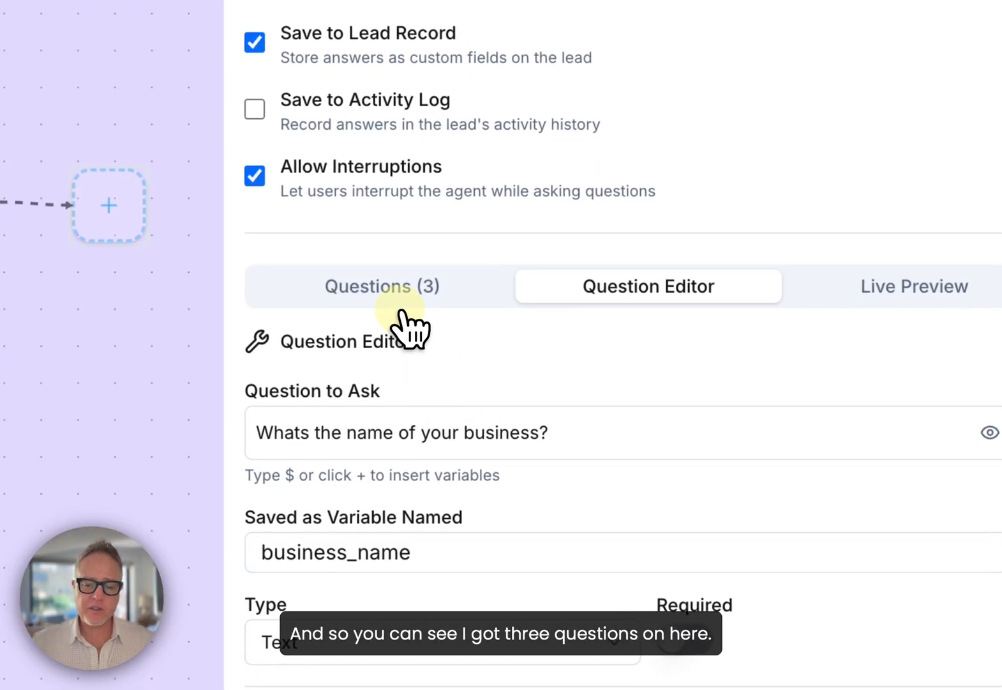
Step: Add a visibility rule to the business name question so it requires "do you own a business?" Is True, and apply the node changes
left_click(476, 306)
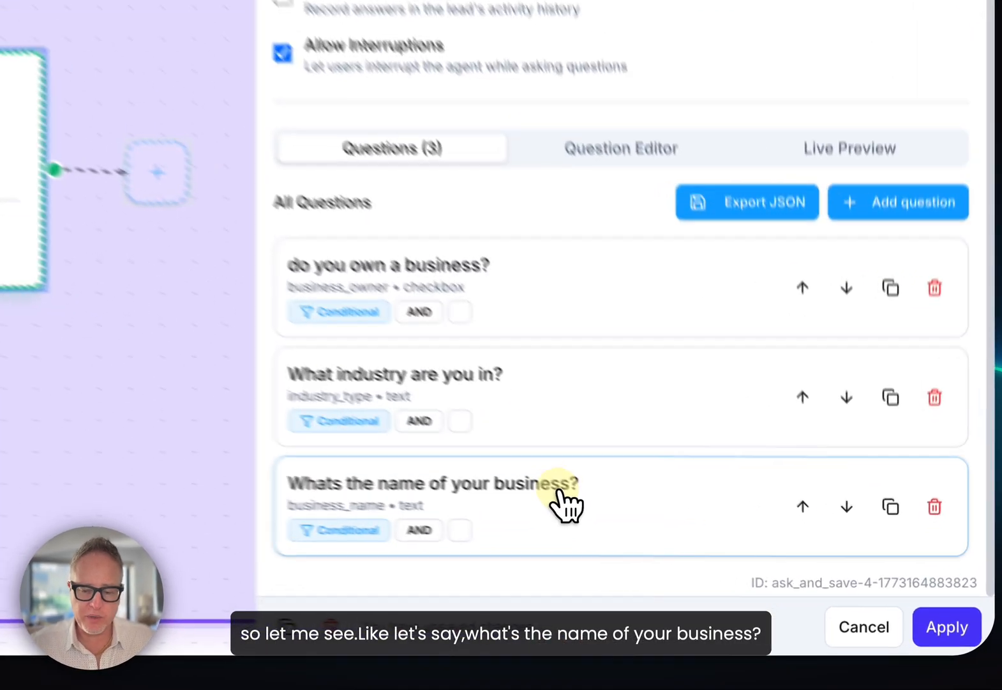
left_click(702, 562)
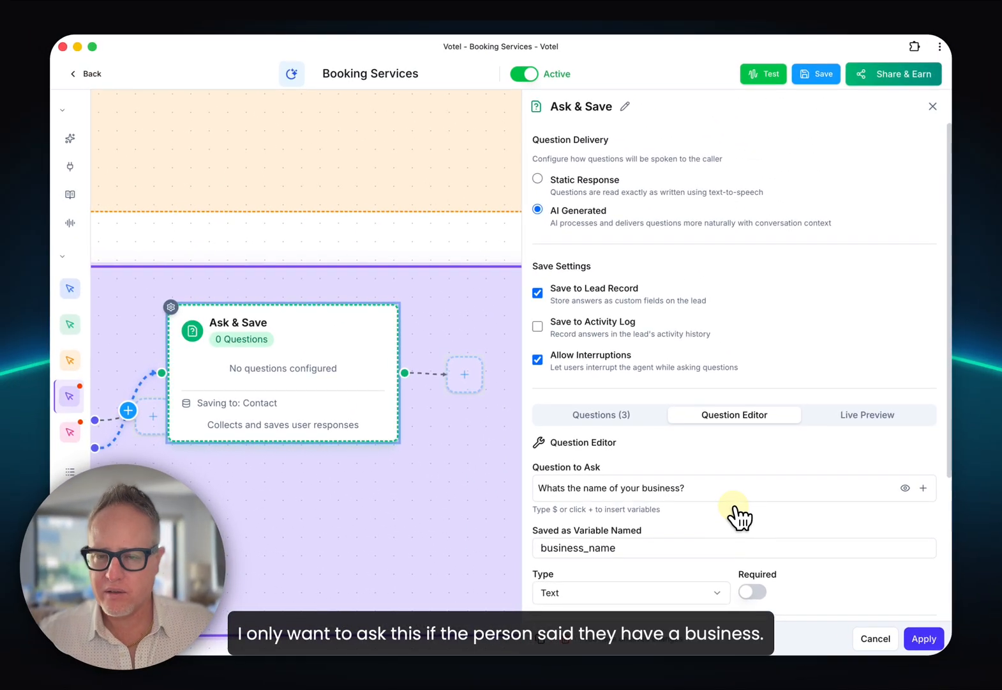
scroll(738, 514, "down", 2)
scroll(735, 515, "down", 4)
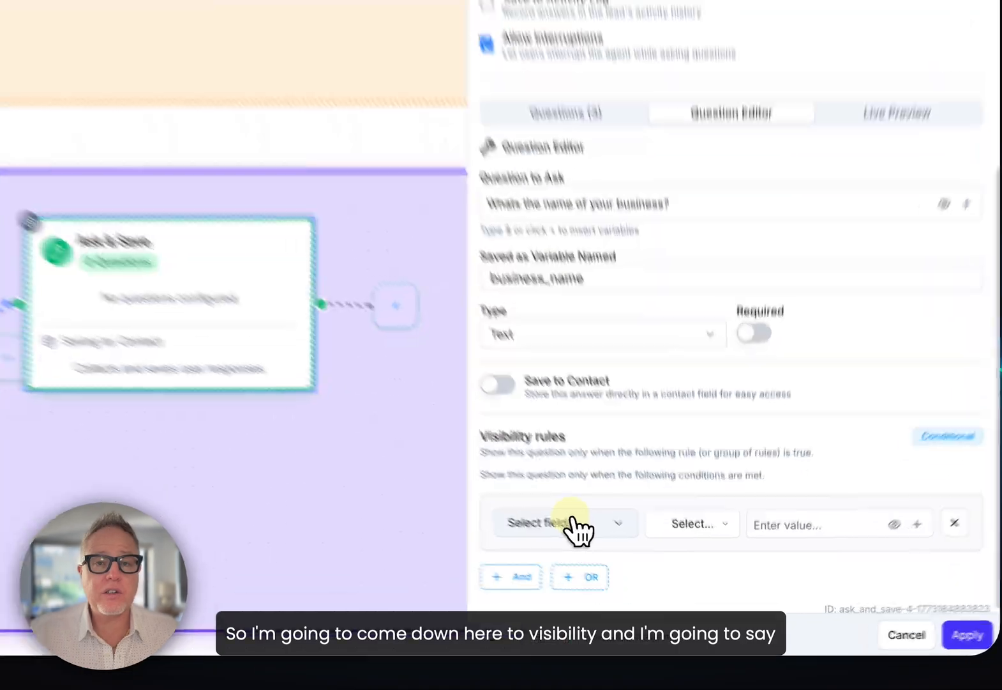
left_click(608, 545)
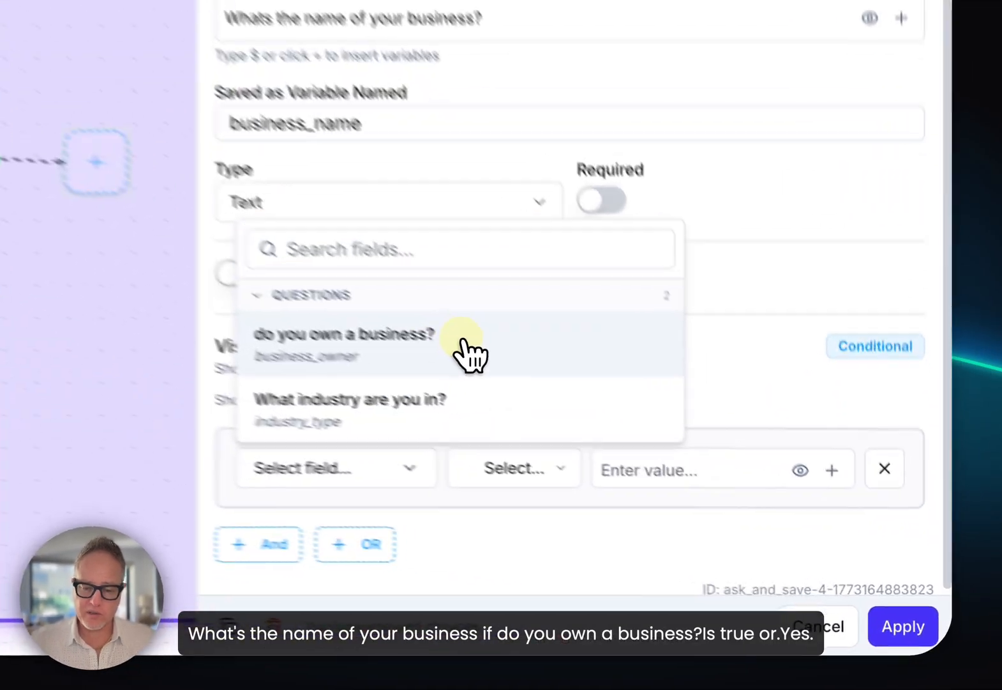
left_click(466, 345)
left_click(534, 476)
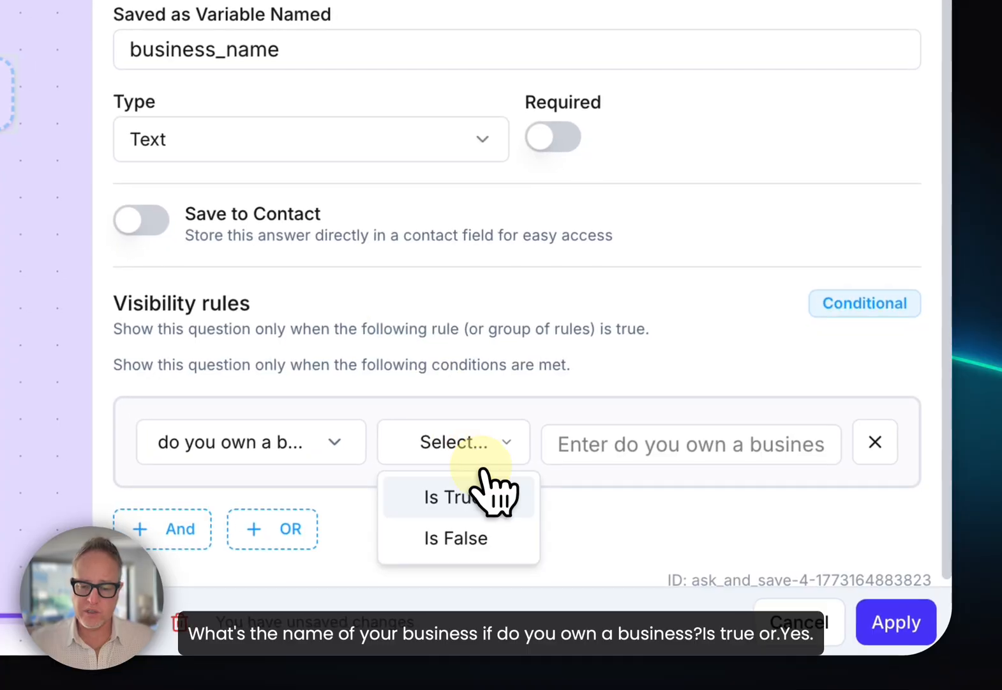
left_click(530, 514)
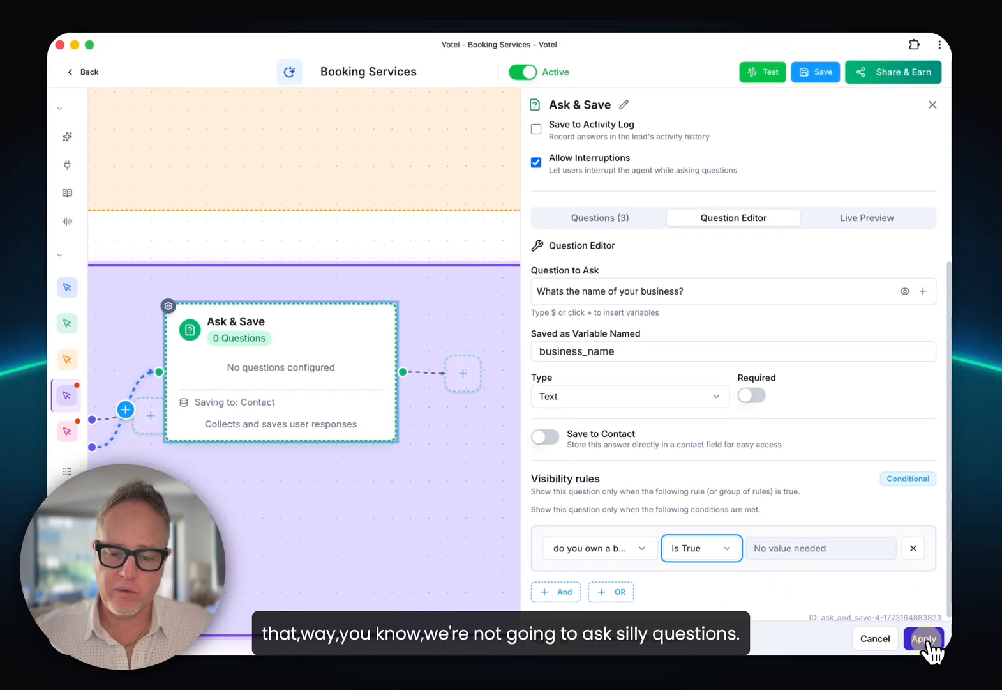
left_click(897, 622)
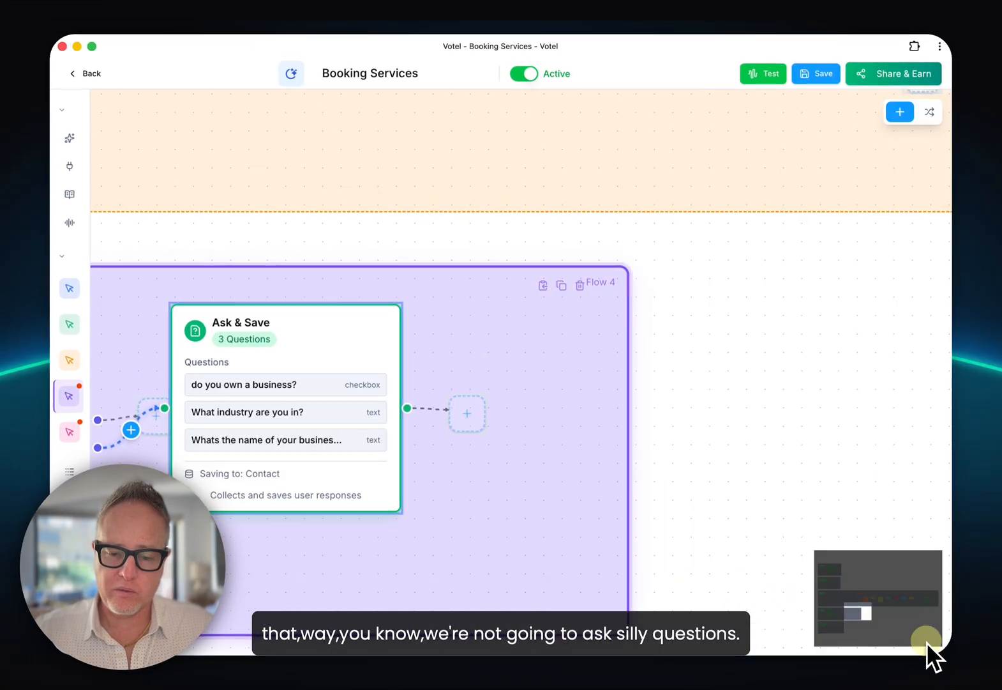
Step: Reopen the Ask & Save node and examine the "do you own a business?" question's wording, variable name and delivery setting
left_click(604, 436)
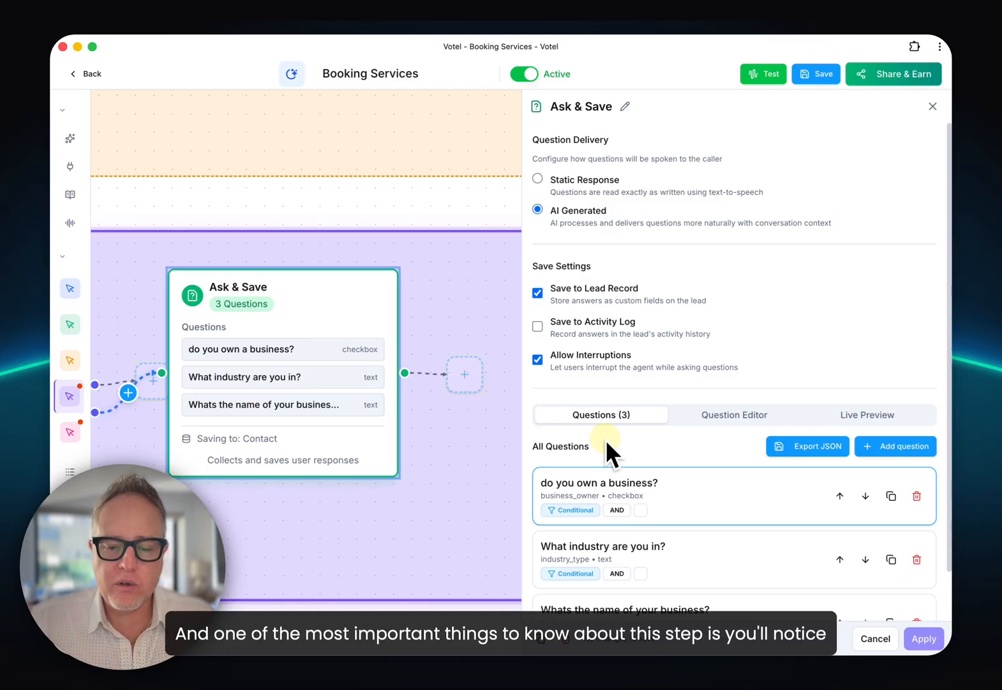
scroll(603, 437, "down", 2)
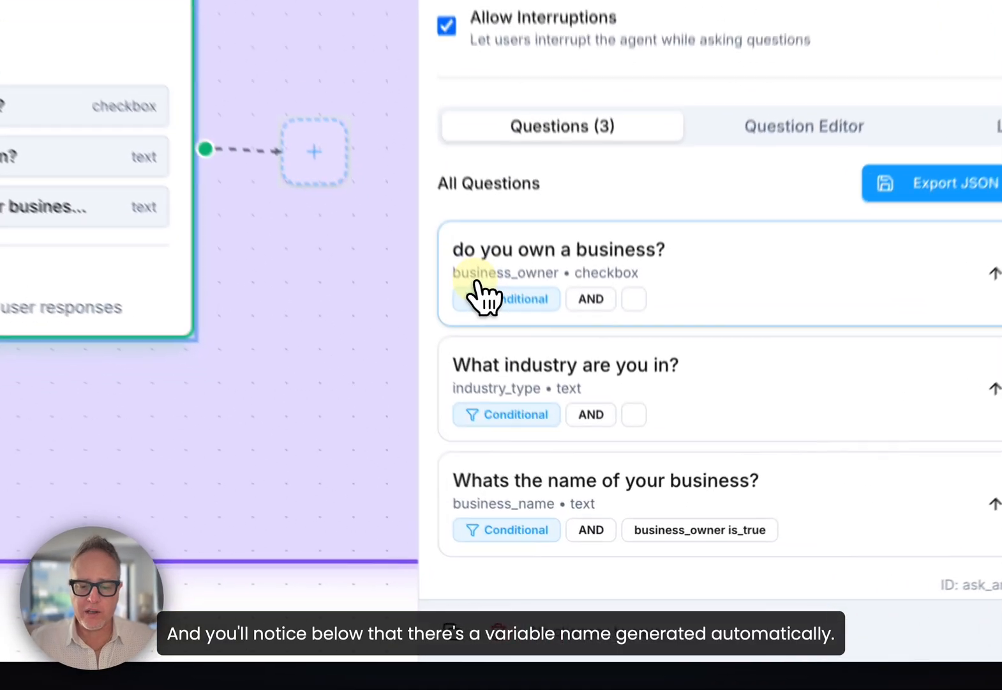
left_click(557, 449)
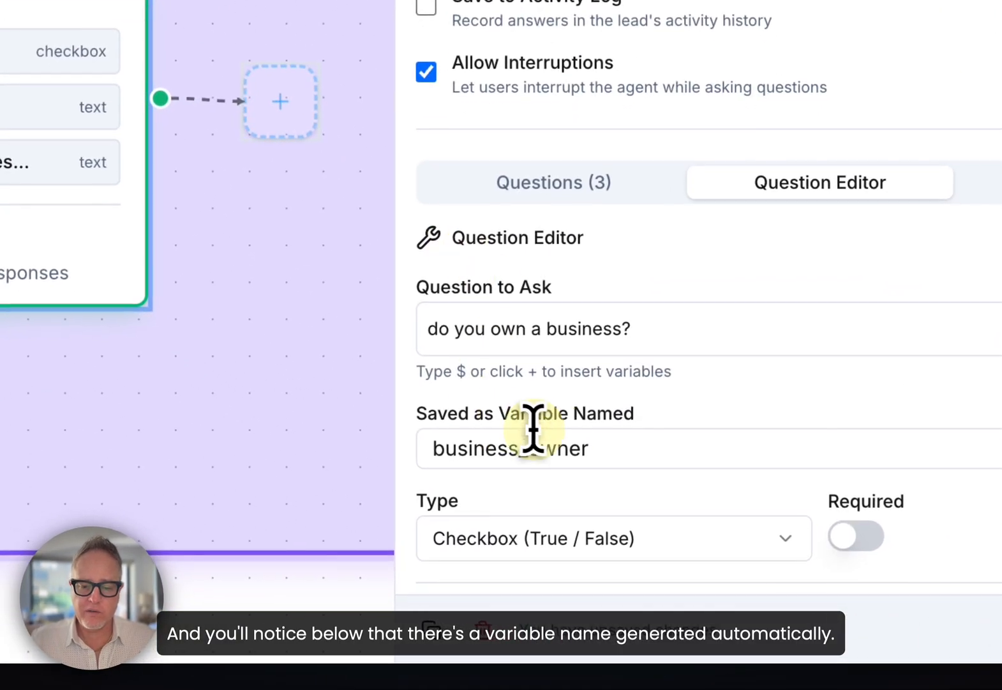
left_click_drag(594, 447, 409, 448)
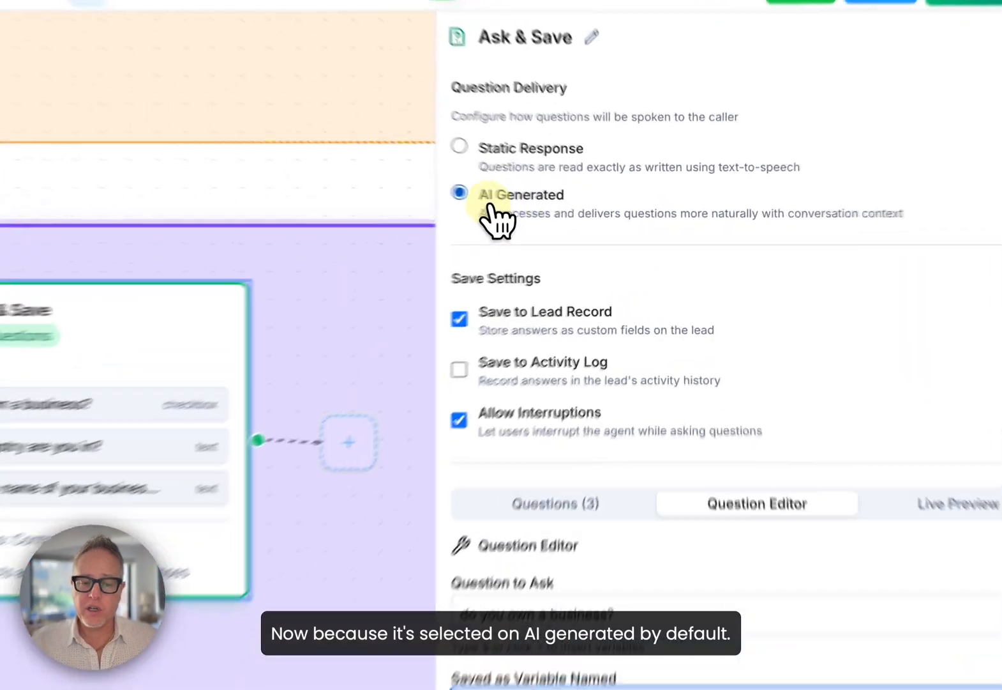
left_click_drag(492, 205, 530, 223)
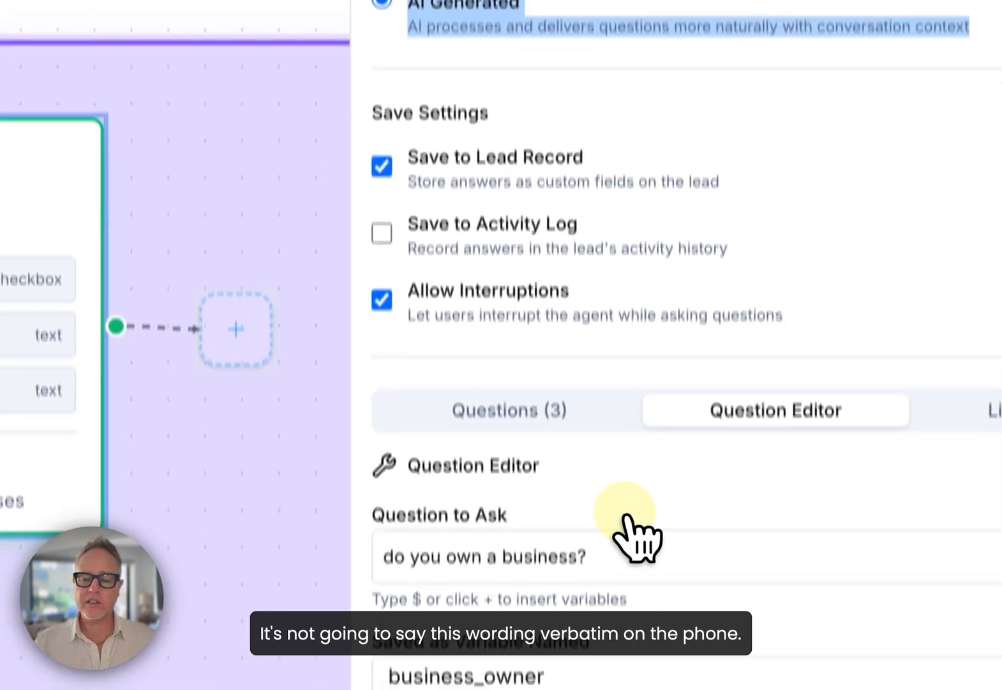
left_click_drag(594, 501, 383, 447)
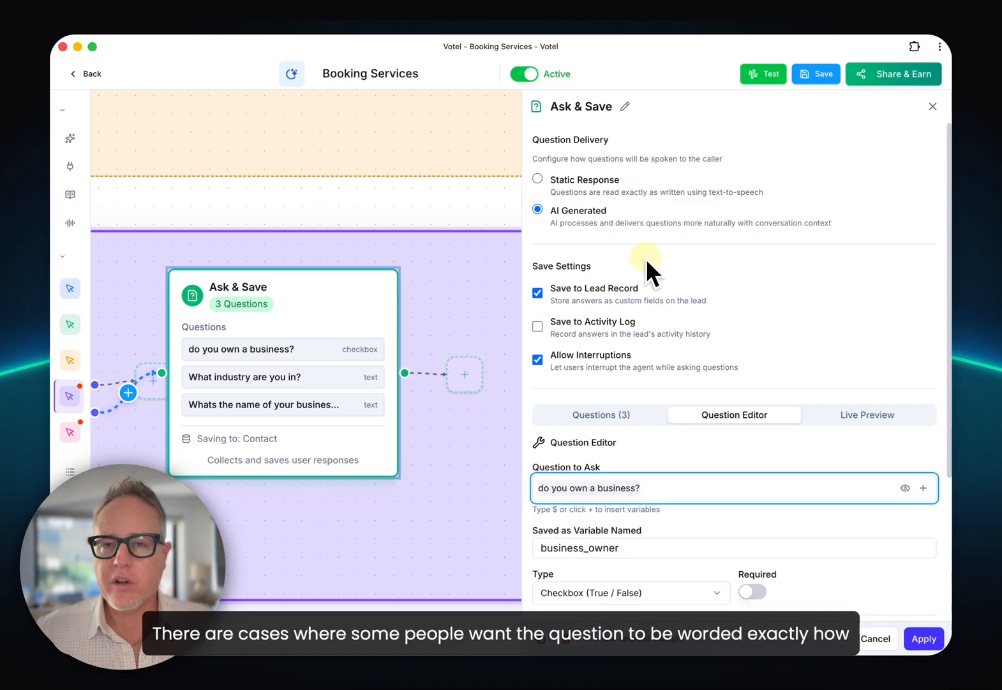
Step: Set the Ask & Save node's question delivery to Static Response and review the business question's wording
left_click(538, 179)
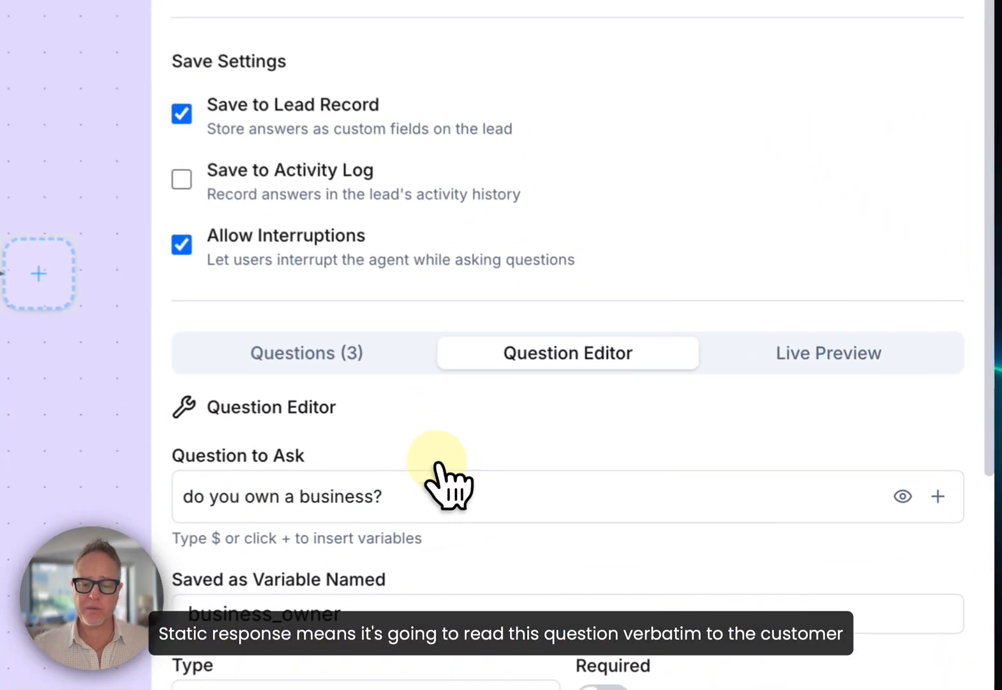
left_click(613, 489)
left_click_drag(451, 403, 292, 417)
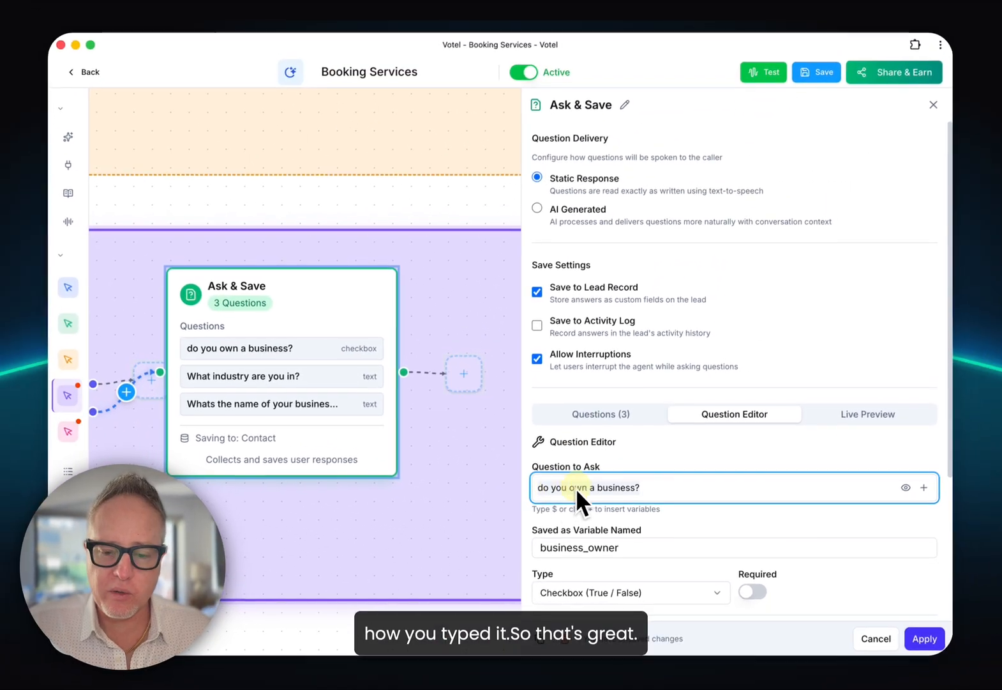
scroll(658, 477, "down", 3)
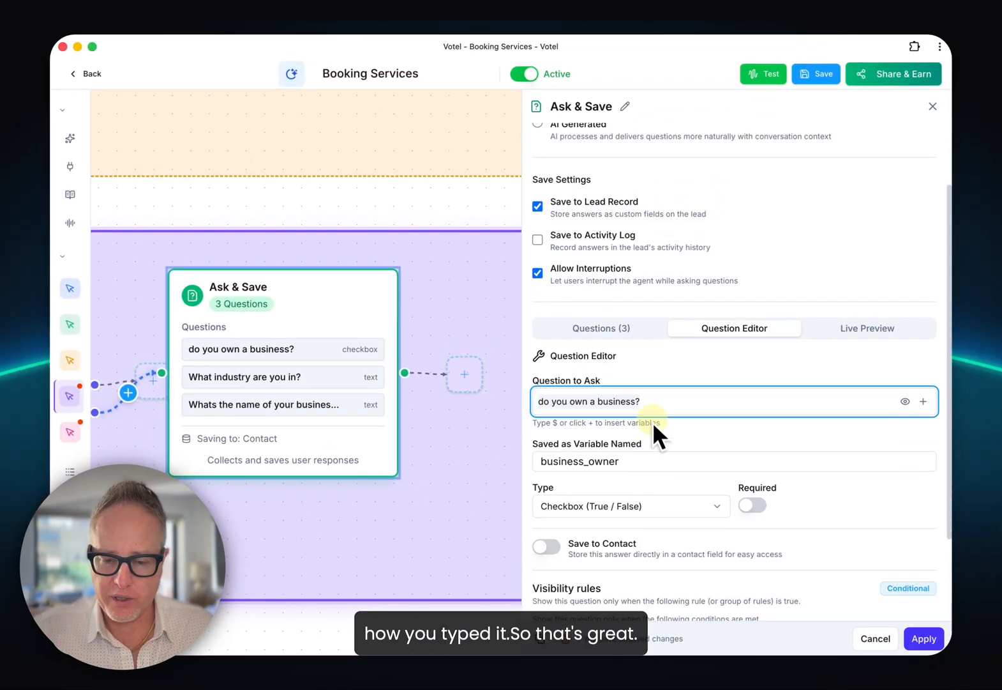
Step: Enable Save to Contact for the "Whats the name of your business?" question and store its answer in the Company field
left_click(618, 331)
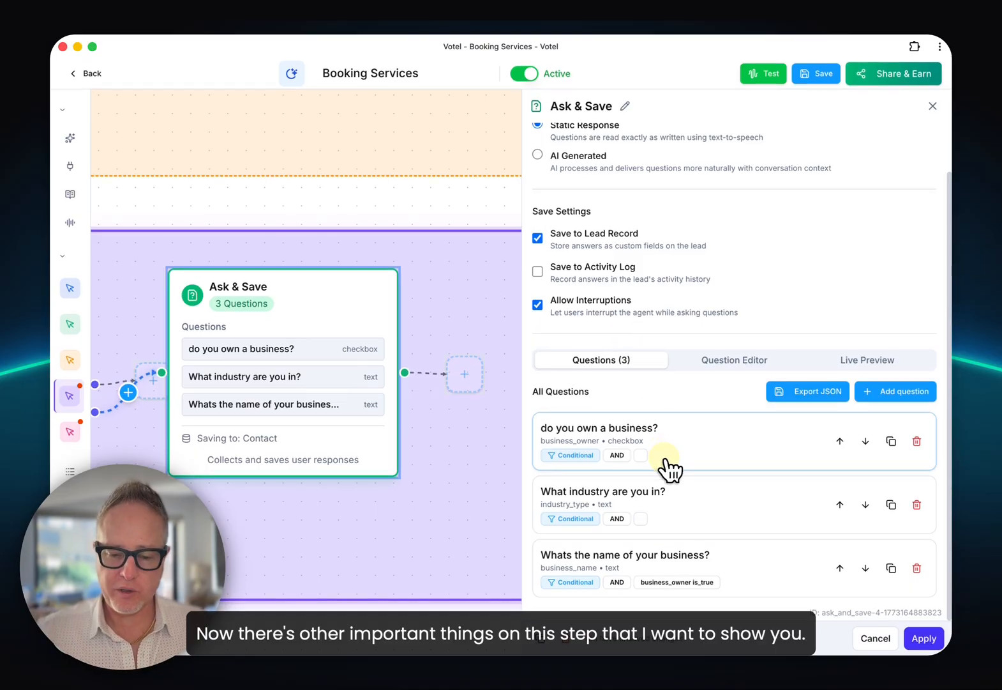
left_click(659, 553)
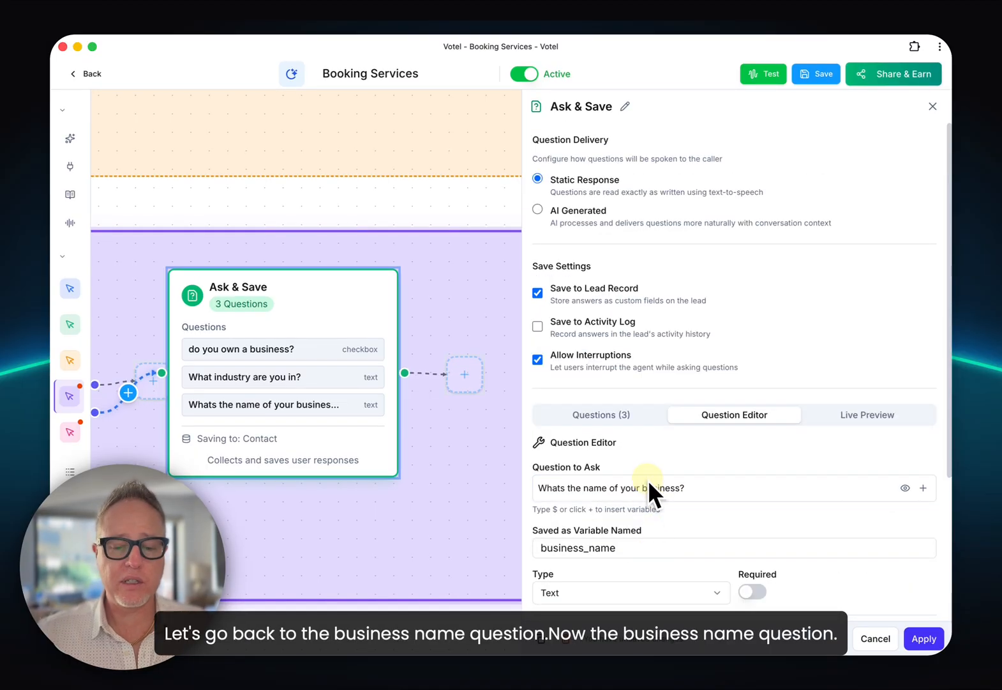
scroll(649, 477, "down", 4)
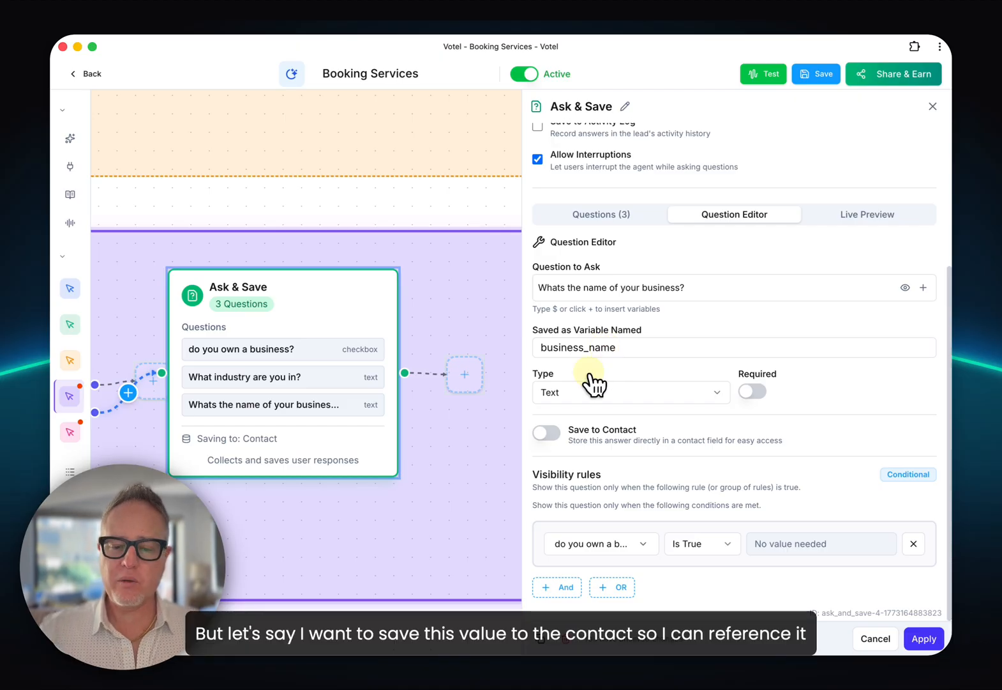
left_click(559, 434)
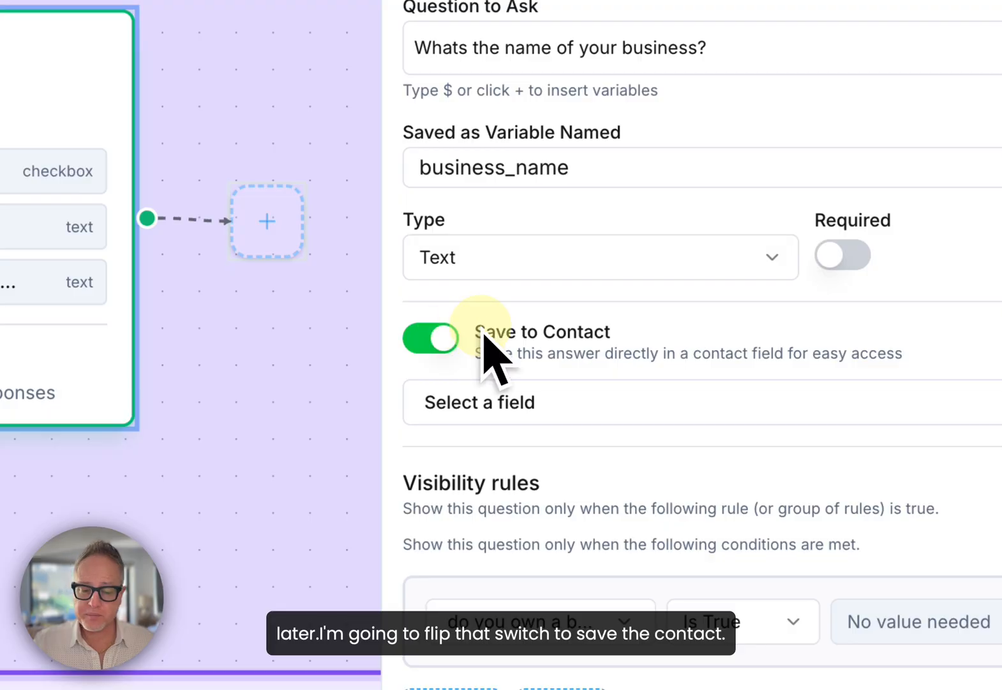
left_click(552, 404)
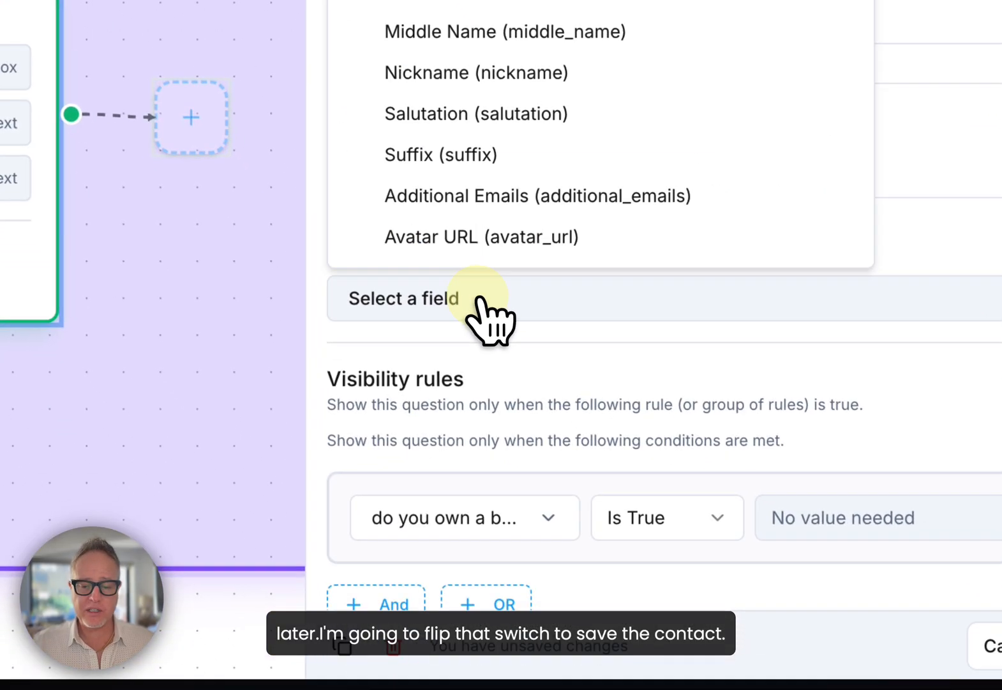
type("com")
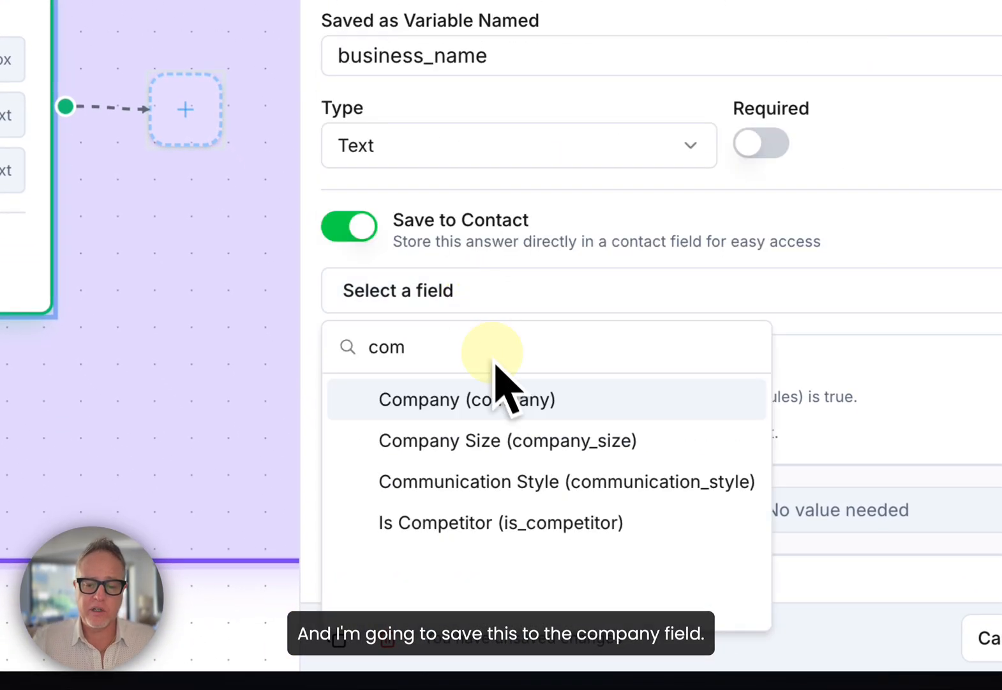
left_click(510, 414)
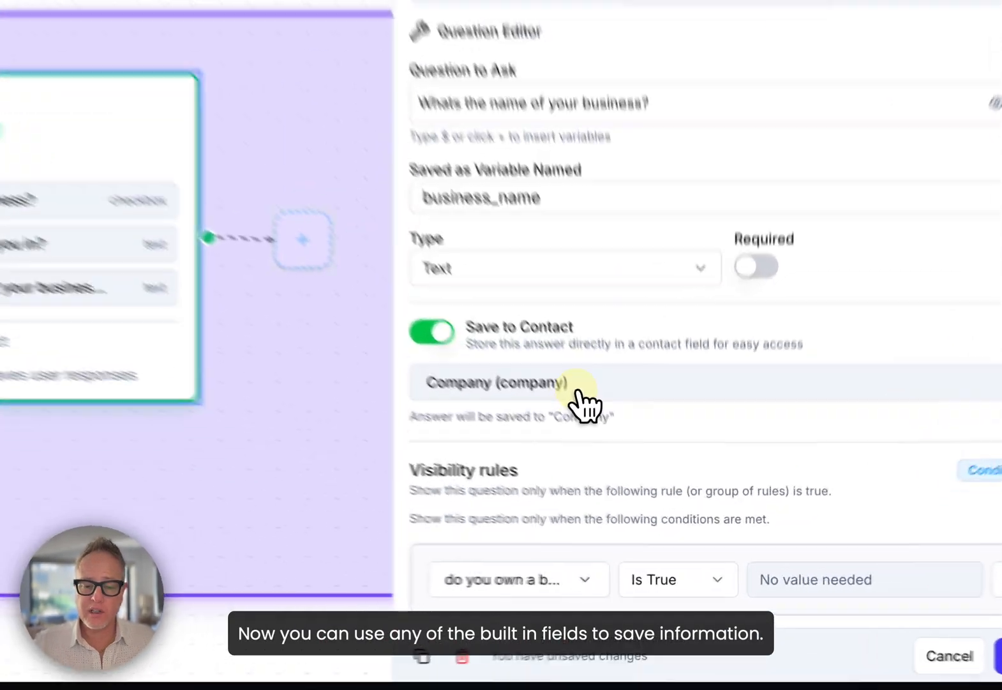
Step: Look through the available contact fields and the node's save settings, and close the Ask & Save settings
left_click(579, 392)
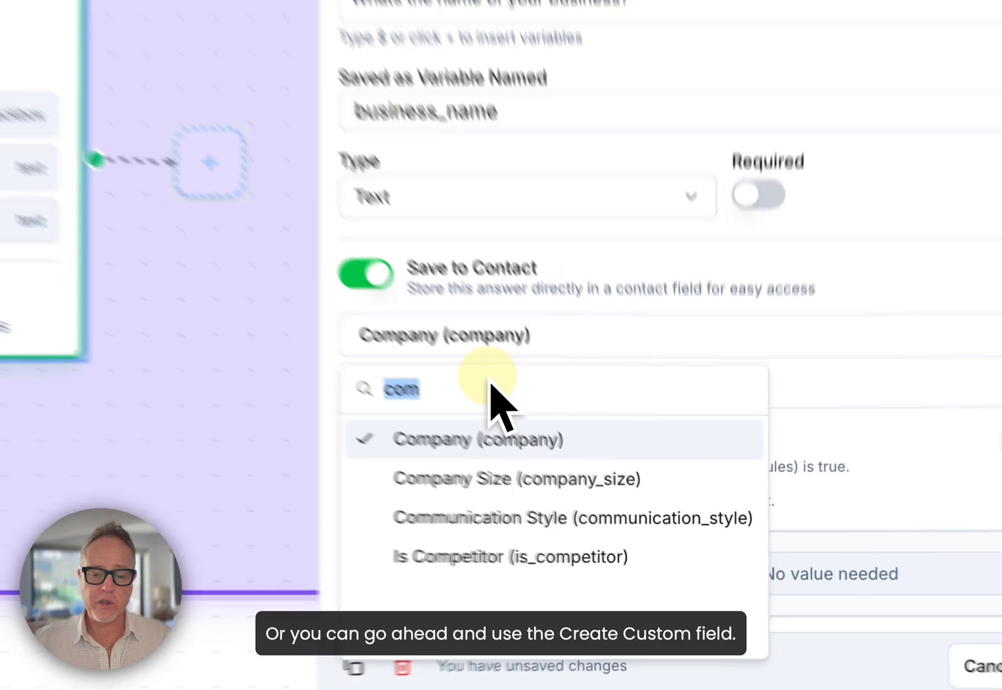
key("BackSpace")
scroll(649, 316, "up", 10)
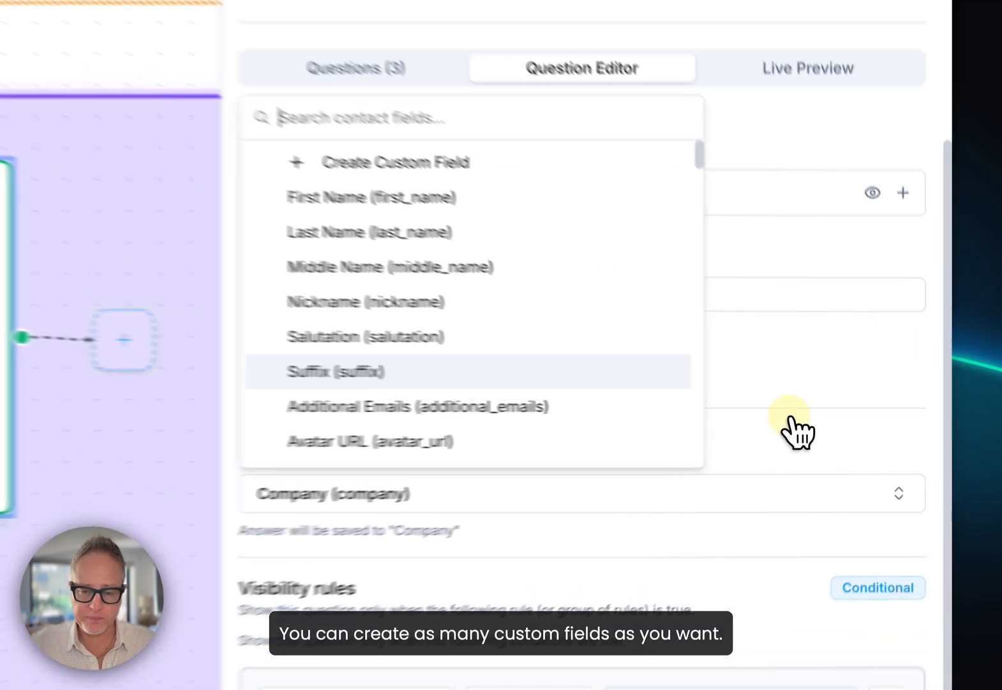
left_click(858, 420)
scroll(686, 323, "up", 3)
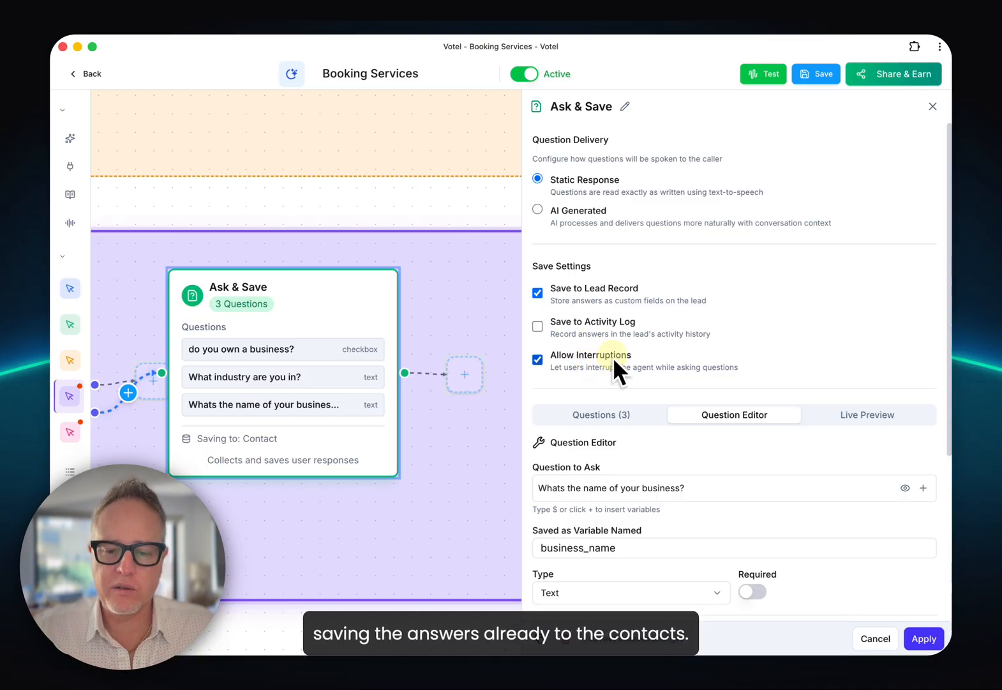
scroll(613, 483, "down", 3)
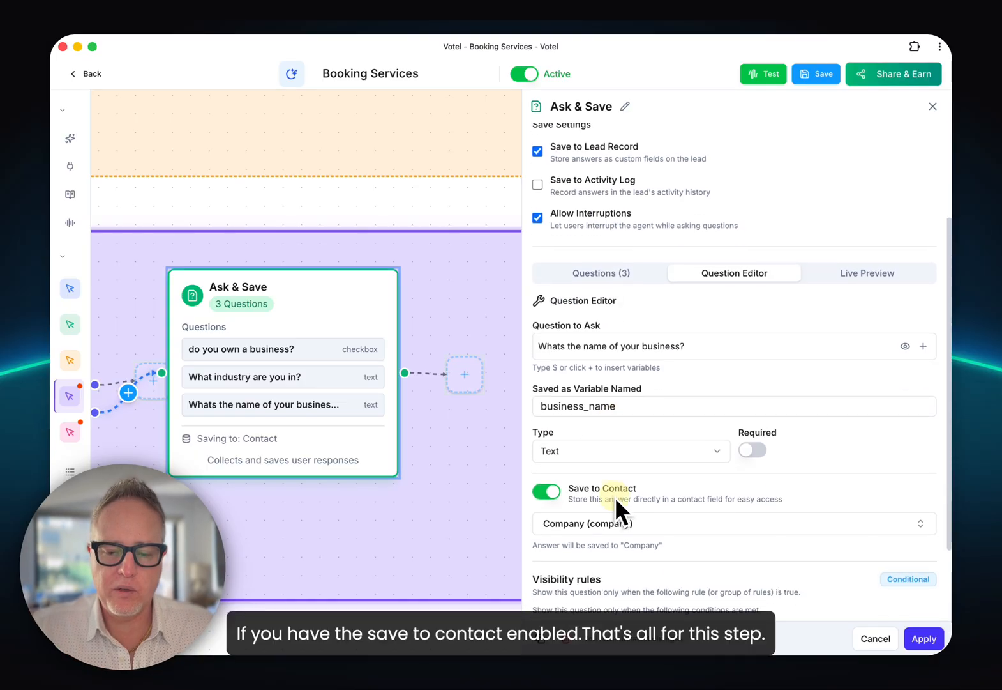
scroll(648, 491, "up", 3)
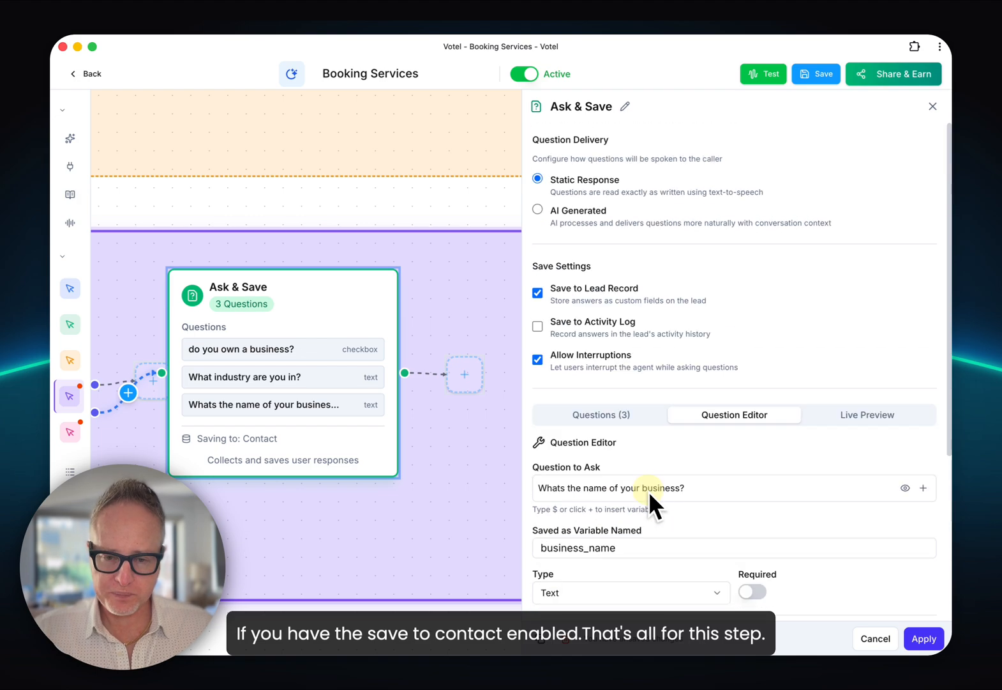
left_click(933, 106)
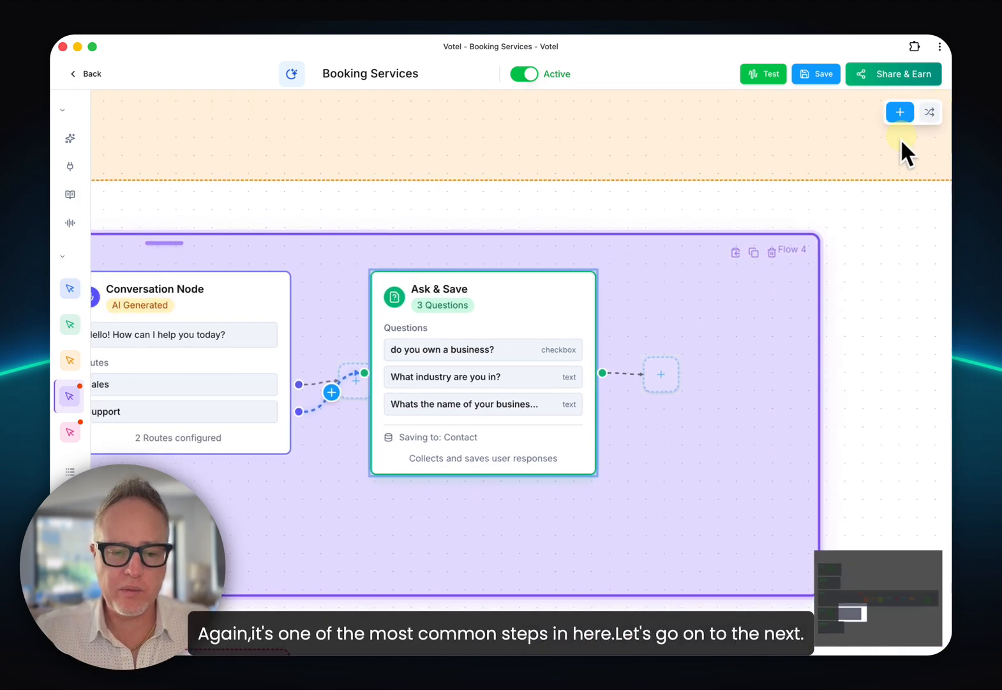
Step: Add an Update Contact node after the Ask & Save node and open its settings
left_click(704, 375)
scroll(808, 261, "down", 5)
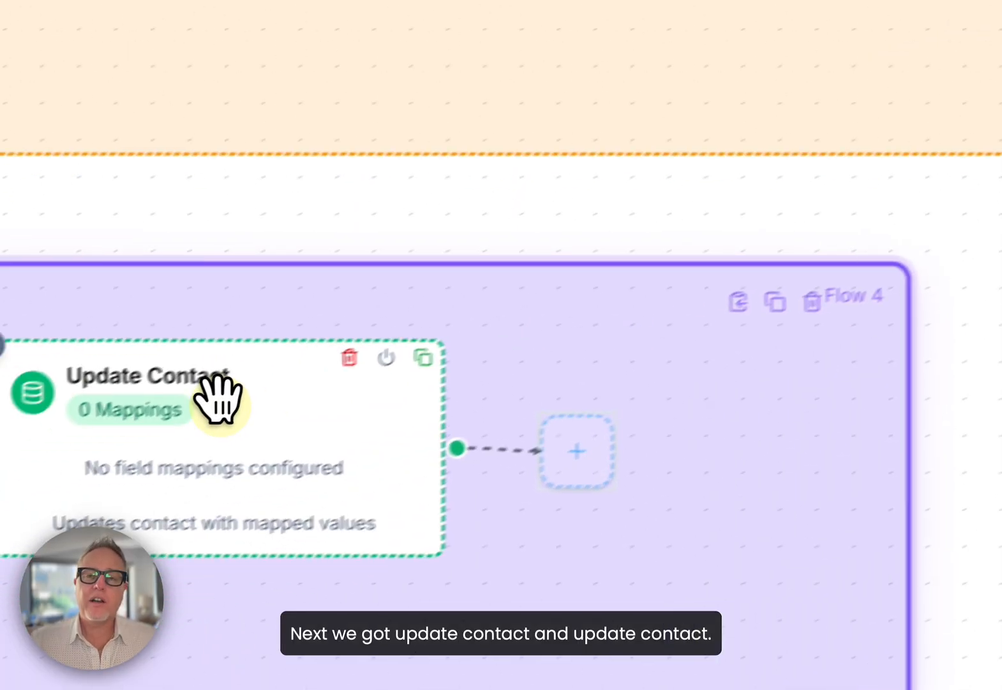
left_click(211, 401)
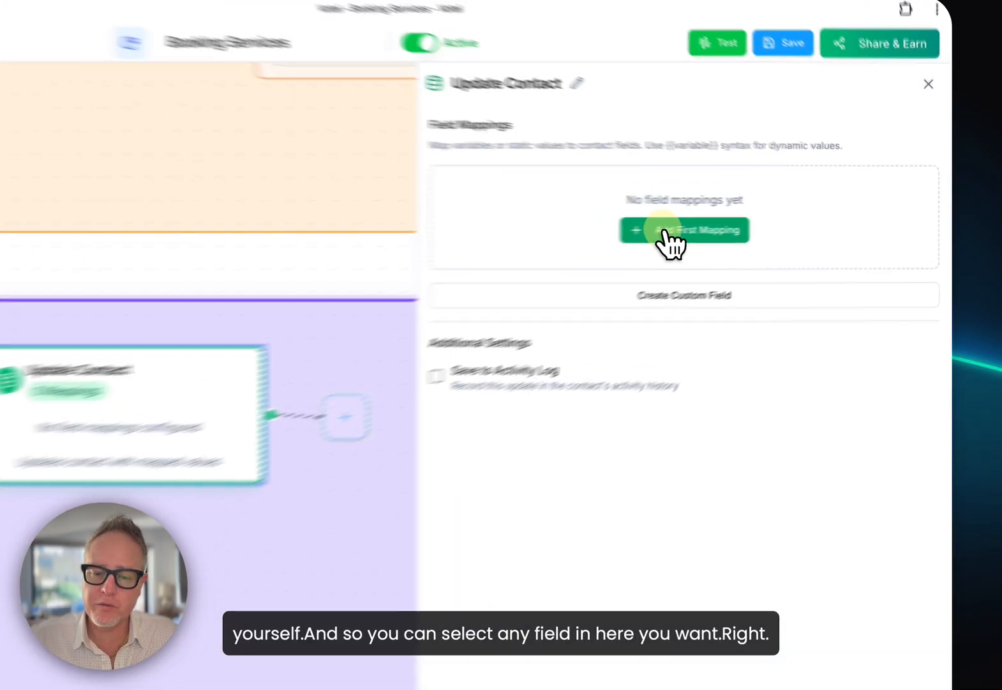
Step: Add the first field mapping with Phone Extension as the contact field and start entering its value
left_click(721, 225)
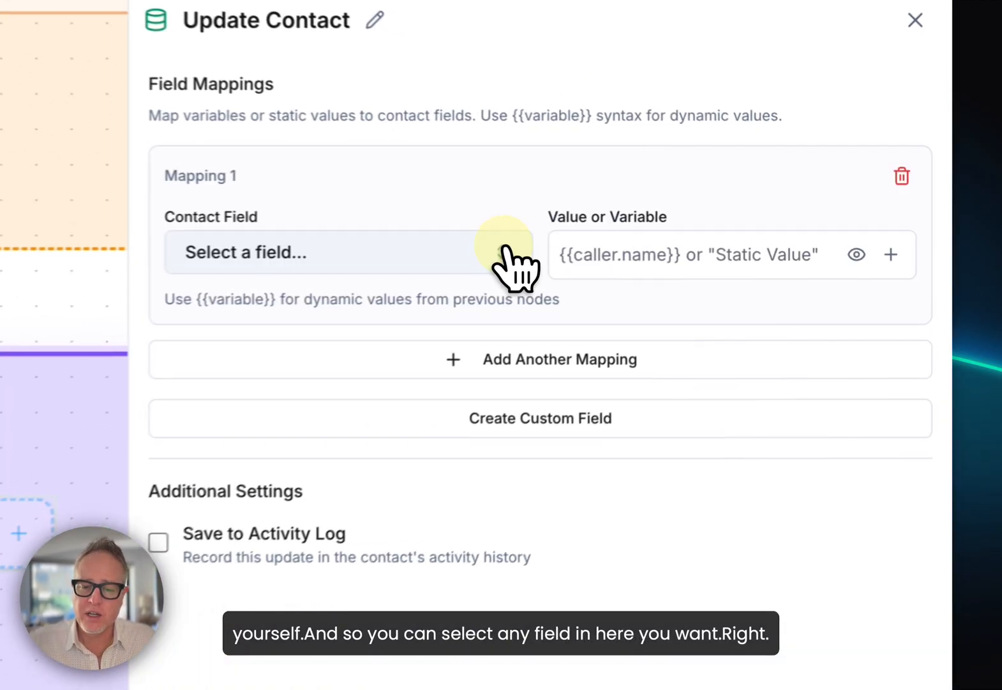
left_click(422, 255)
scroll(383, 415, "down", 5)
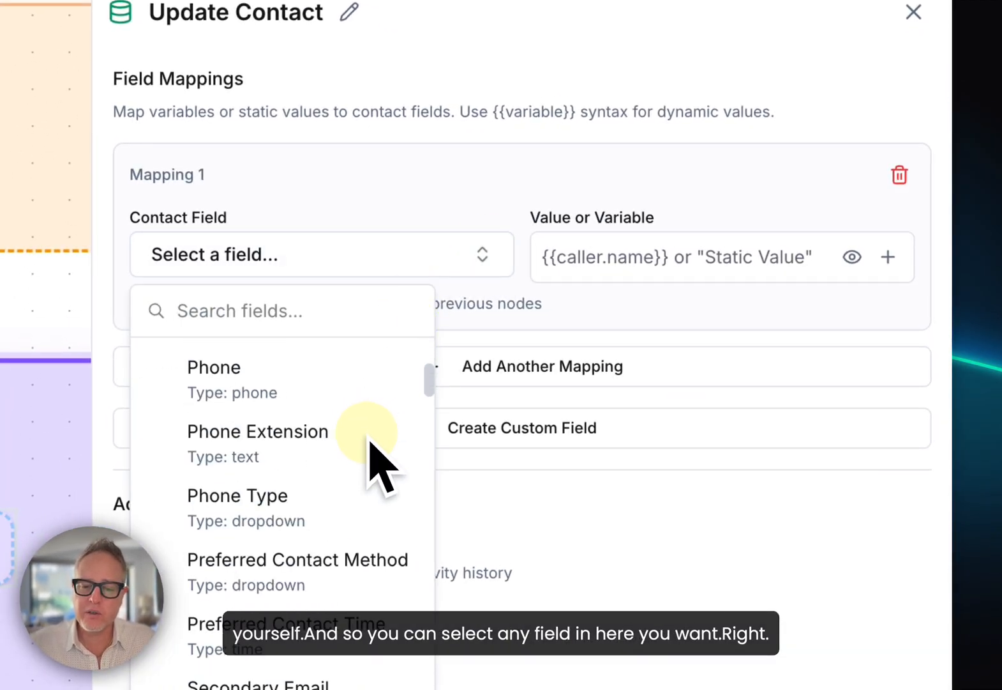
scroll(367, 450, "down", 1)
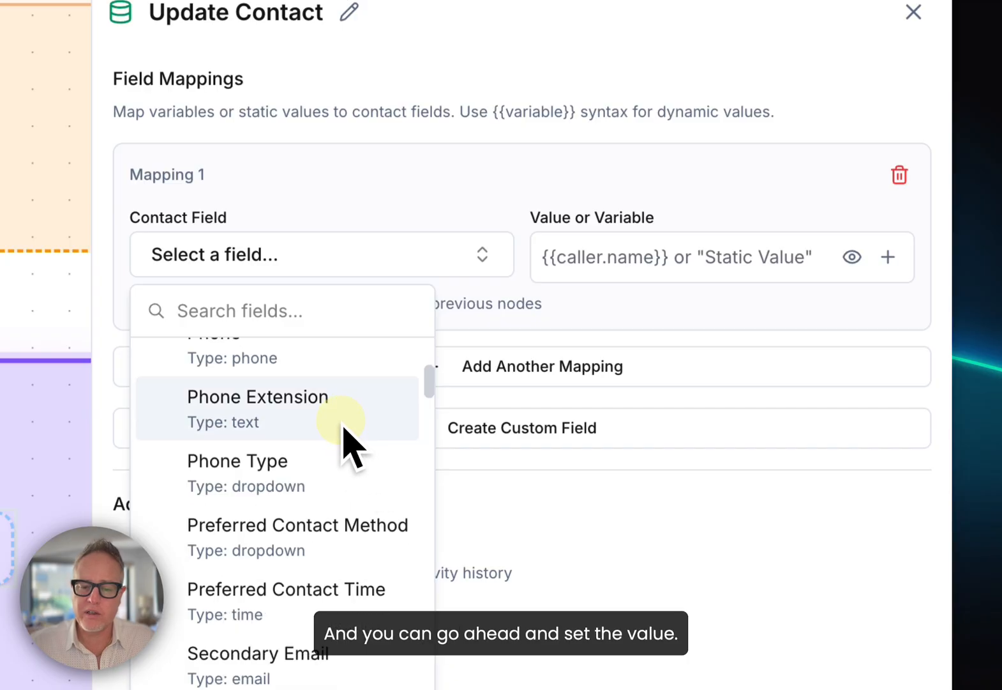
left_click(346, 431)
left_click(629, 274)
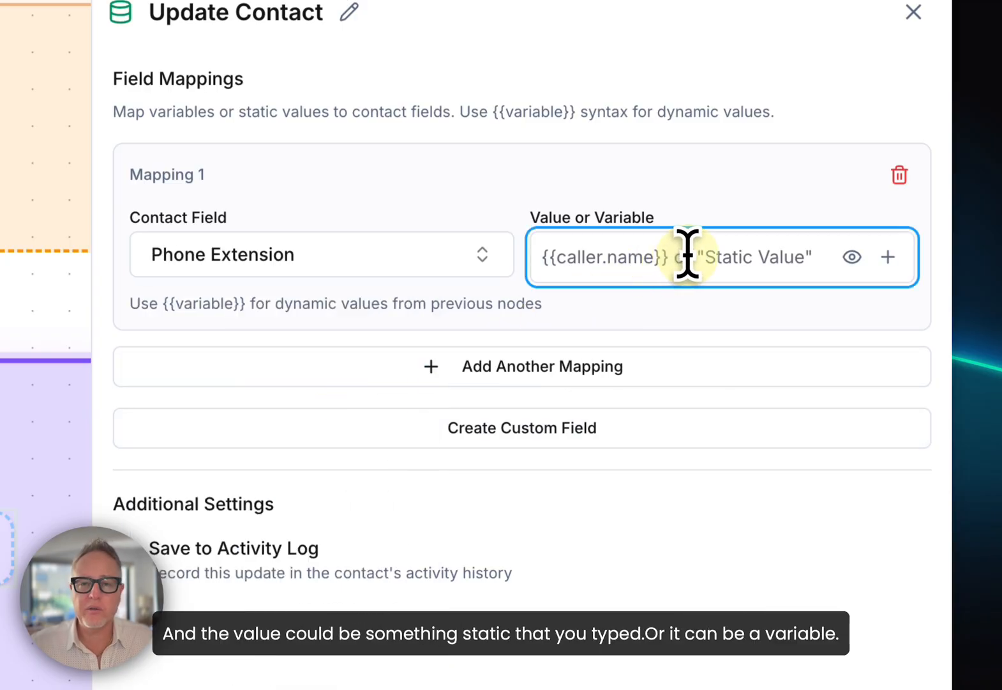